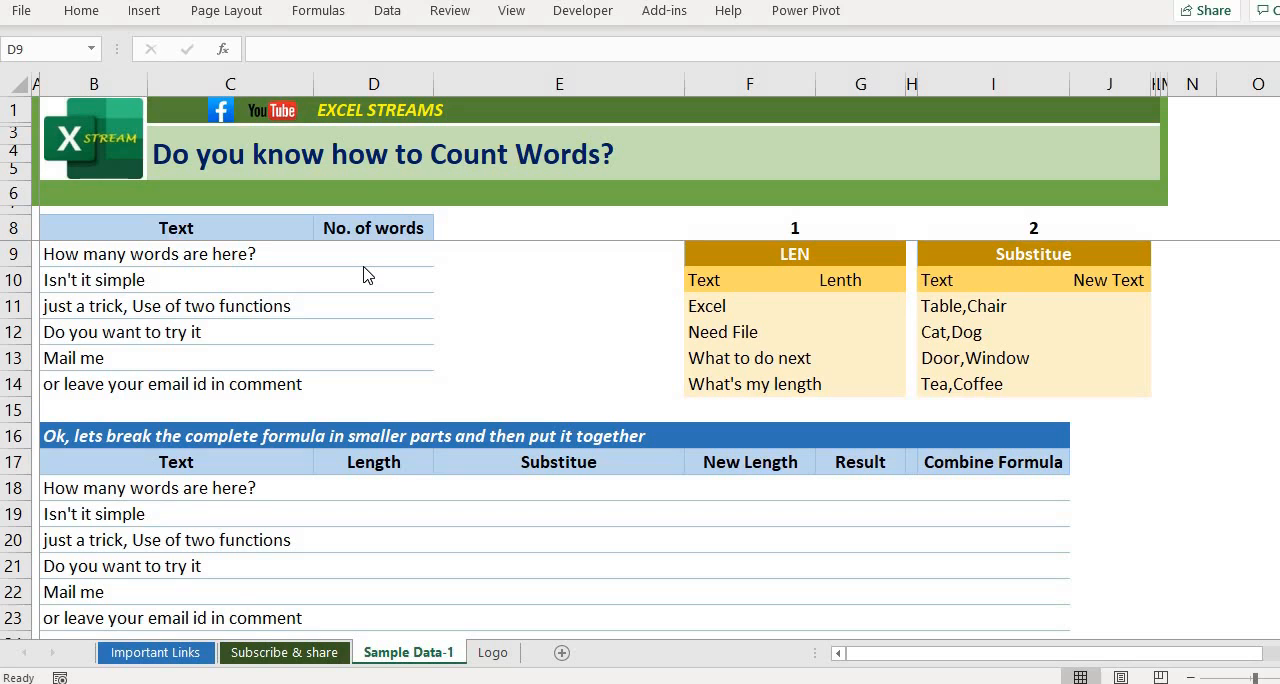
Step: Enter the word-count formula =LEN(B9)-LEN(SUBSTITUTE(B9," ",""))+1 in cell D9 for the first text
click(358, 253)
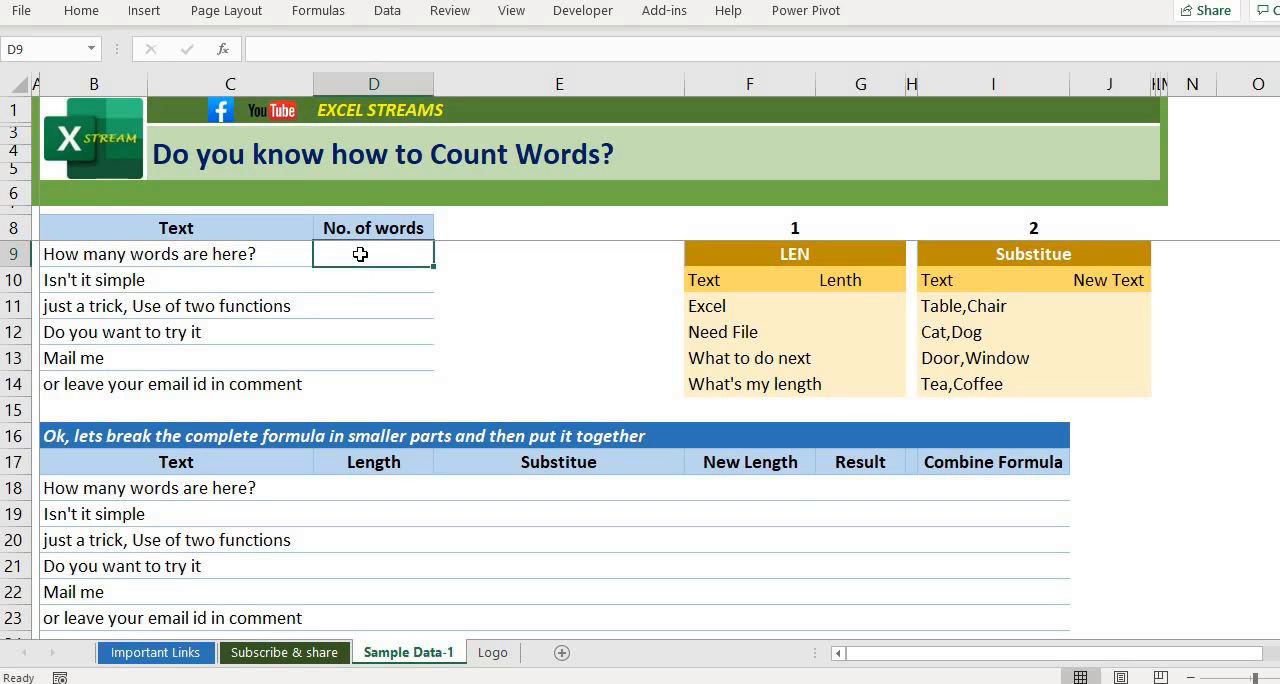
text(=len()
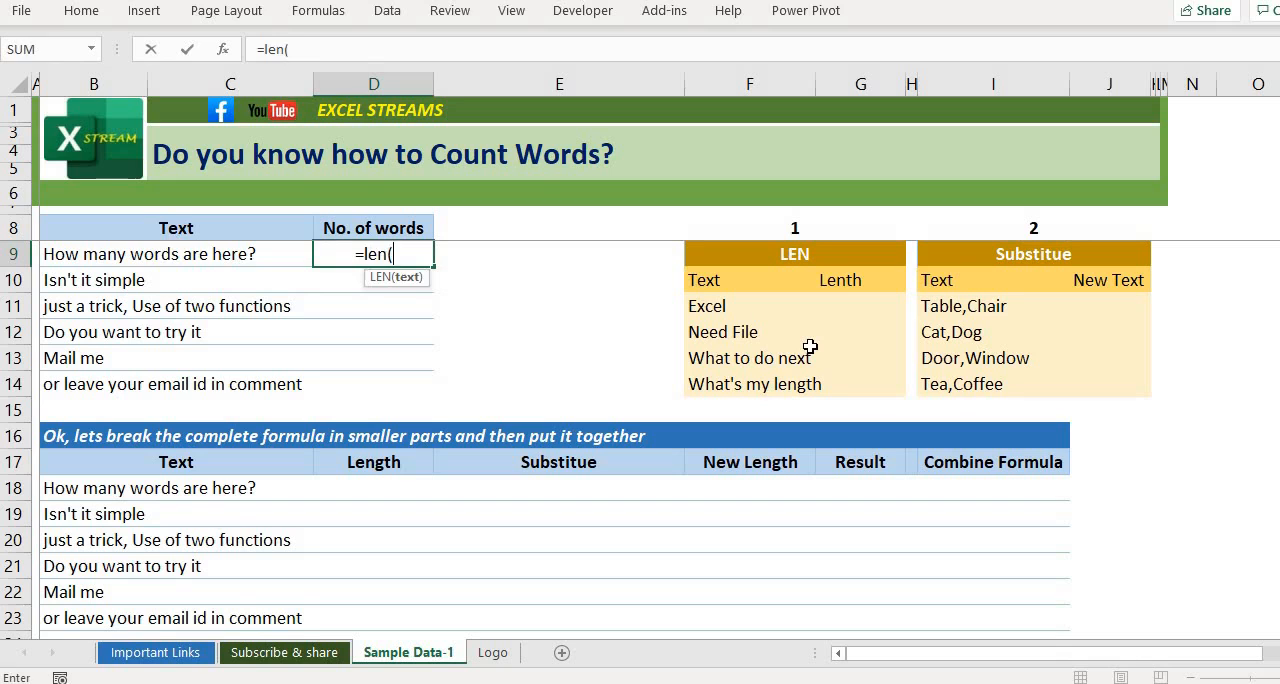
key(Left)
text()-lwn()
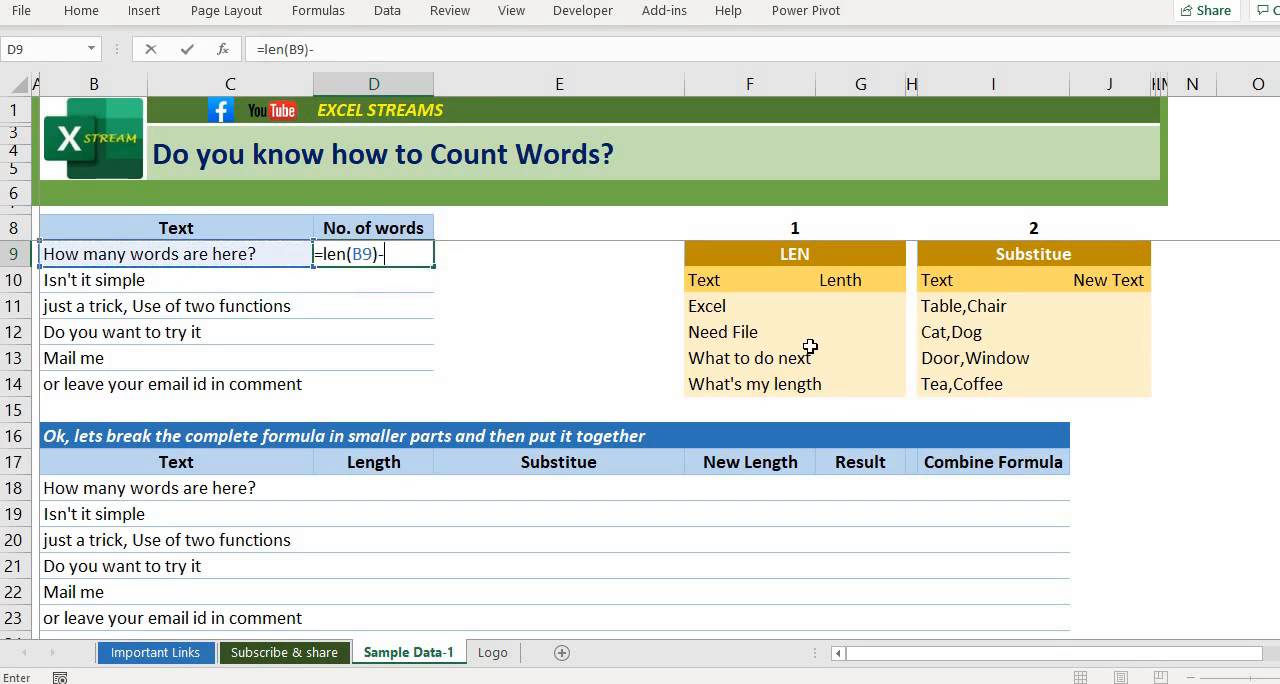
key(BackSpace)
key(BackSpace)
key(BackSpace)
text(en()
key(Left)
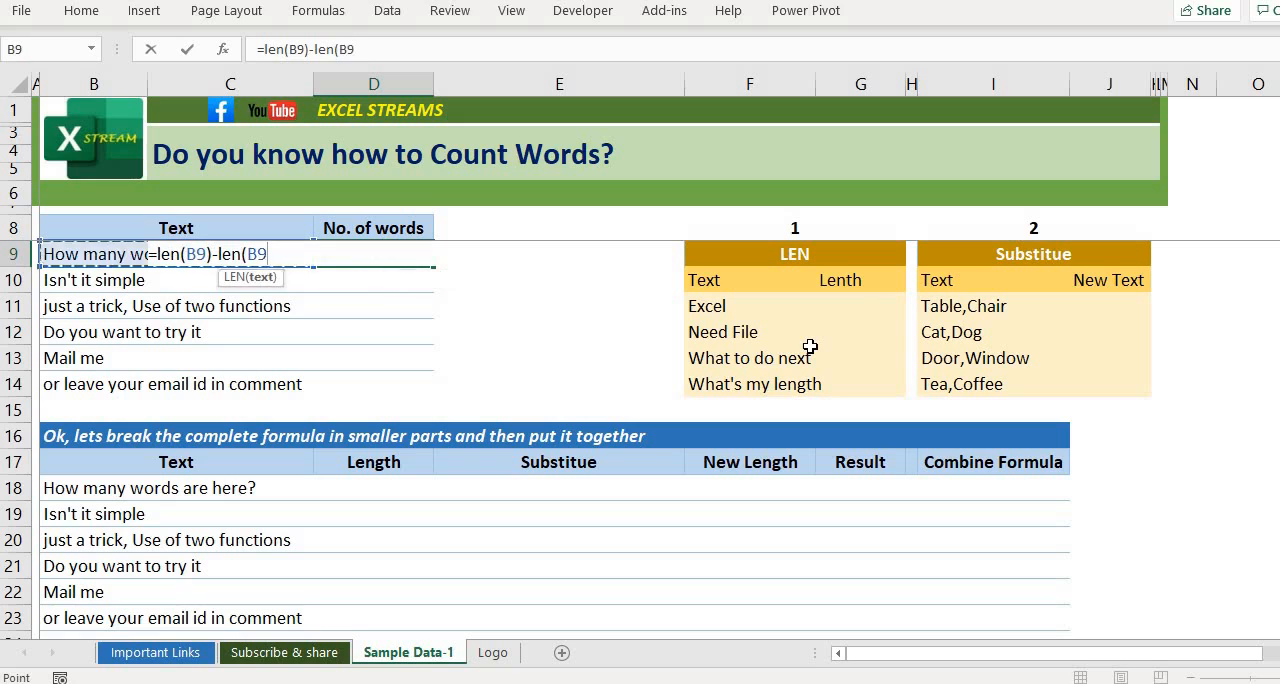
key(BackSpace)
text(sub)
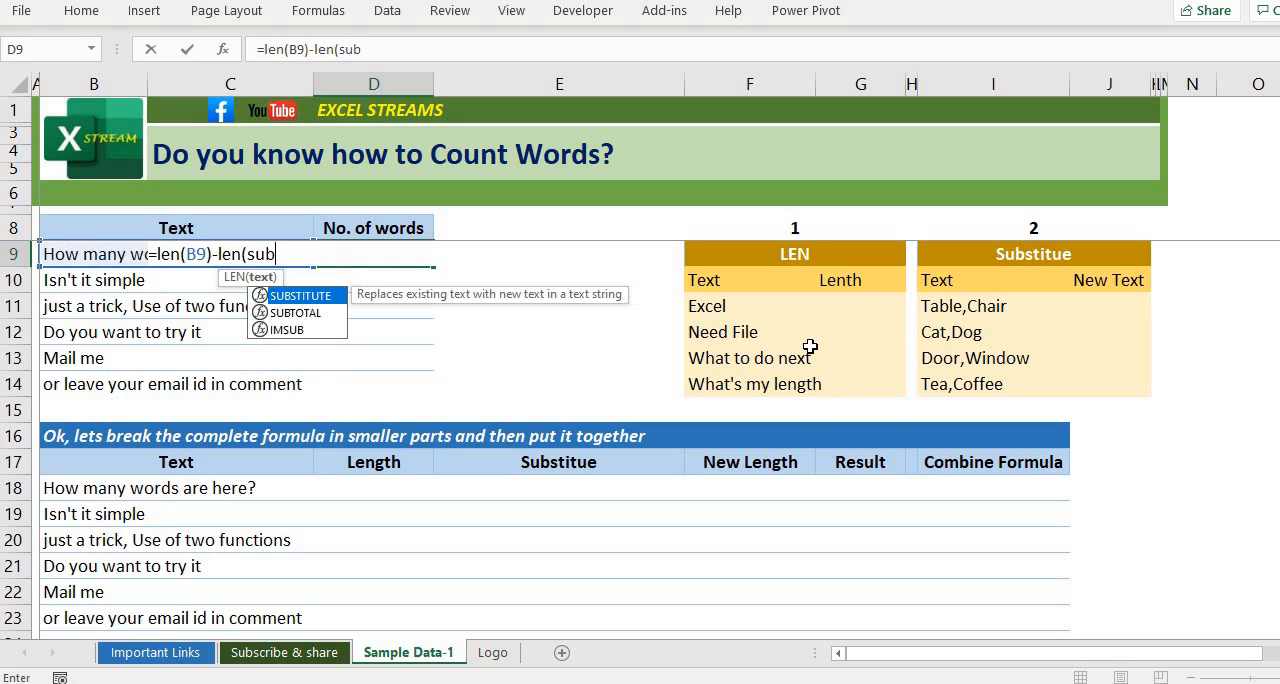
key(Tab)
key(Left)
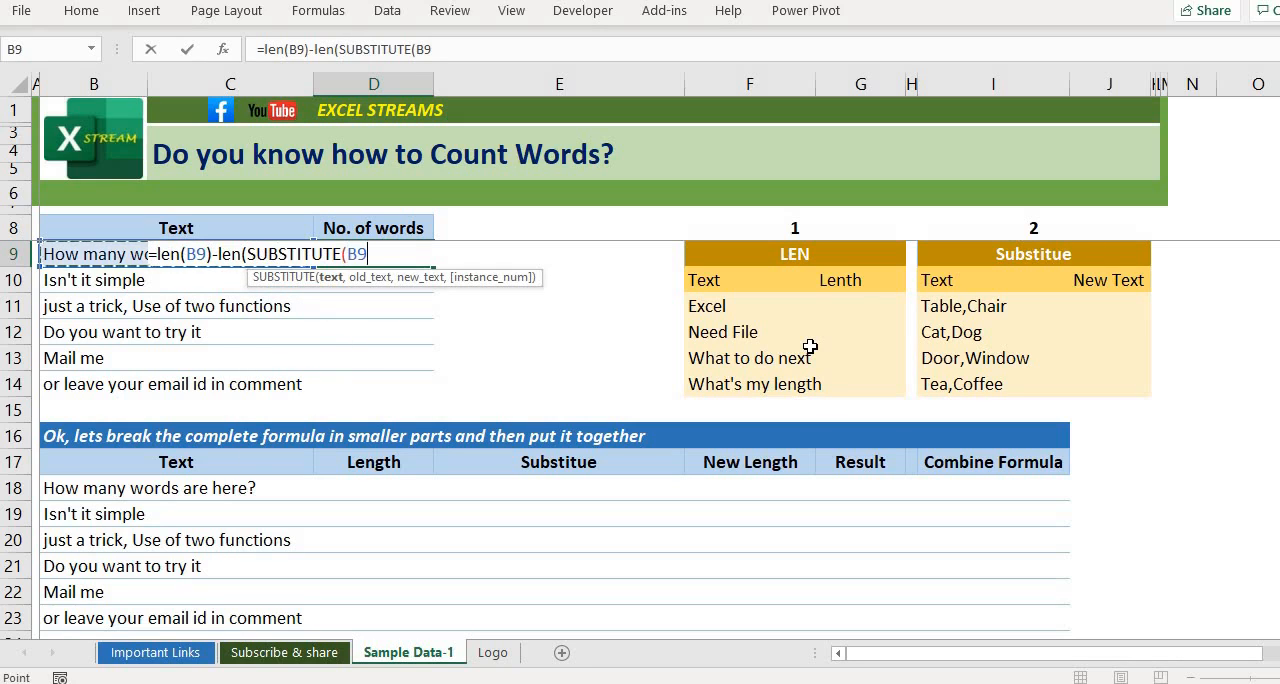
text(,")
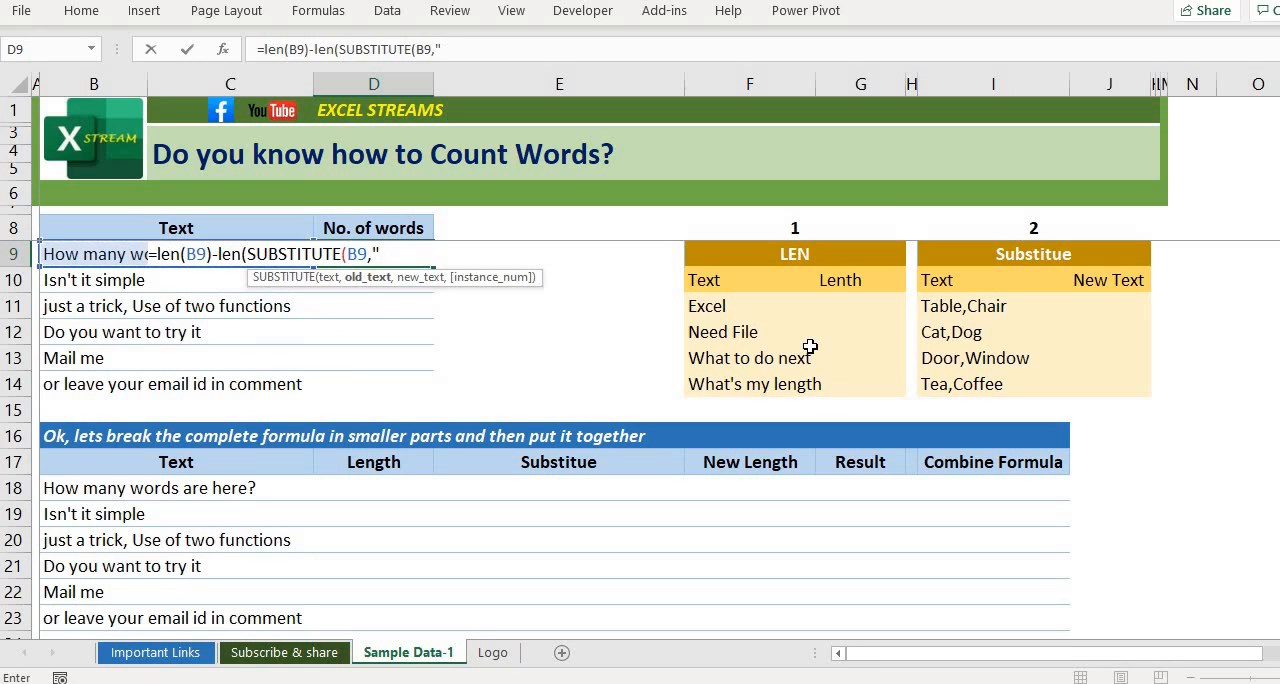
text( ","")
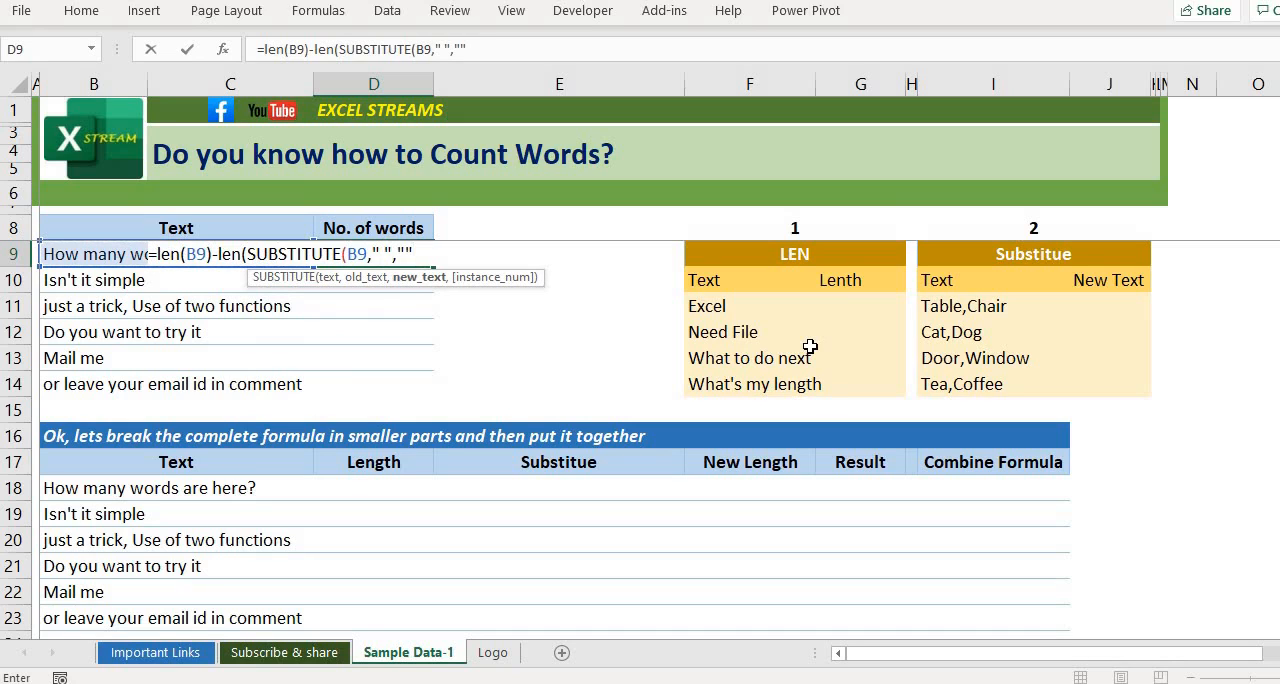
text())
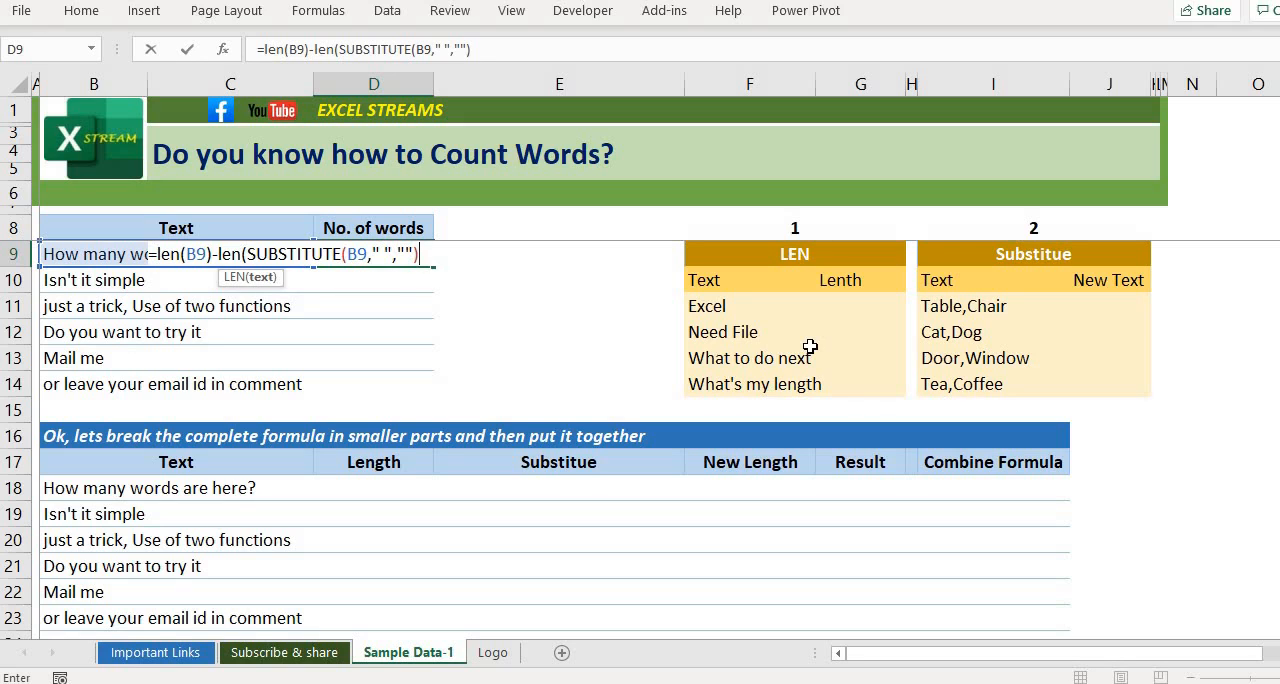
text())
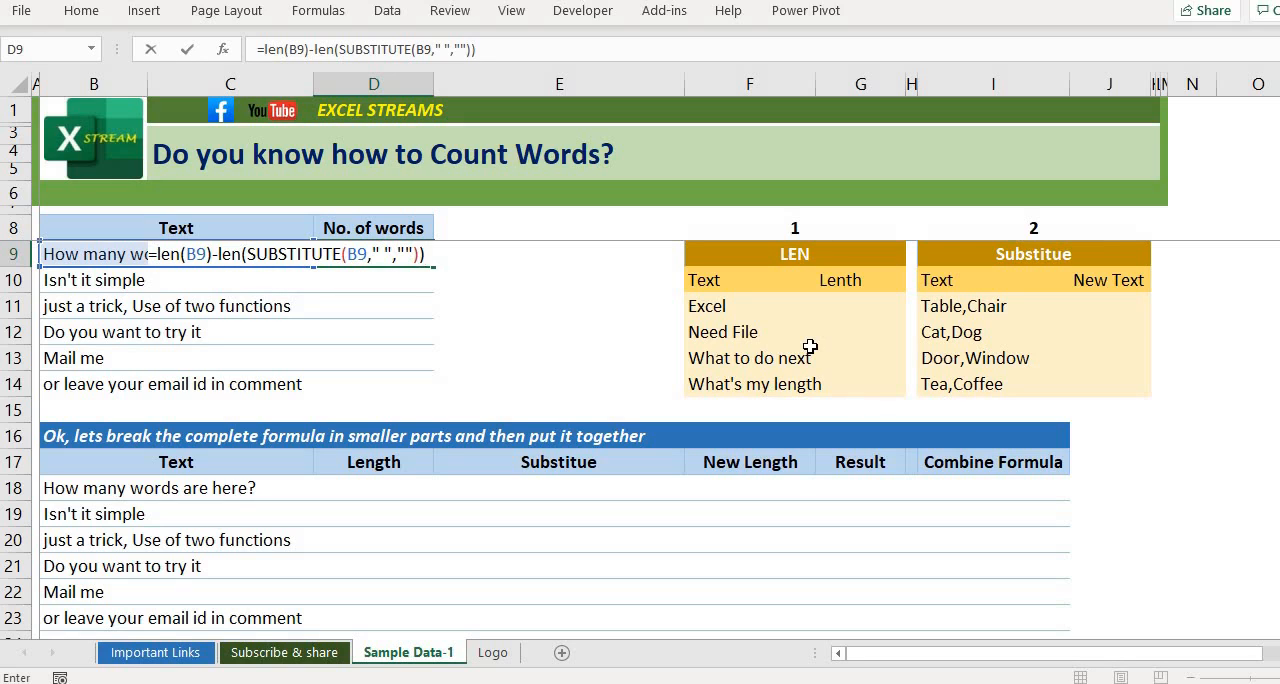
text(+1)
key(Return)
key(Up)
key(Right)
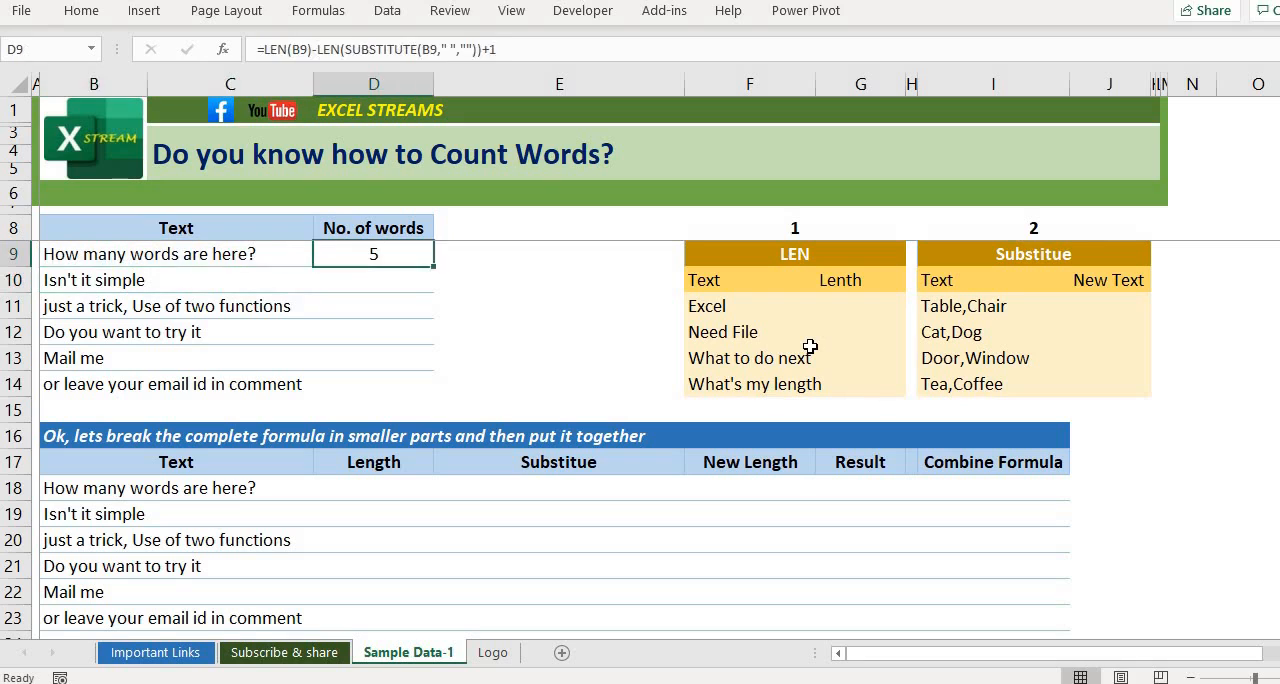
Step: Fill the word-count formula from D9 down through D14 for the remaining texts
key(Left)
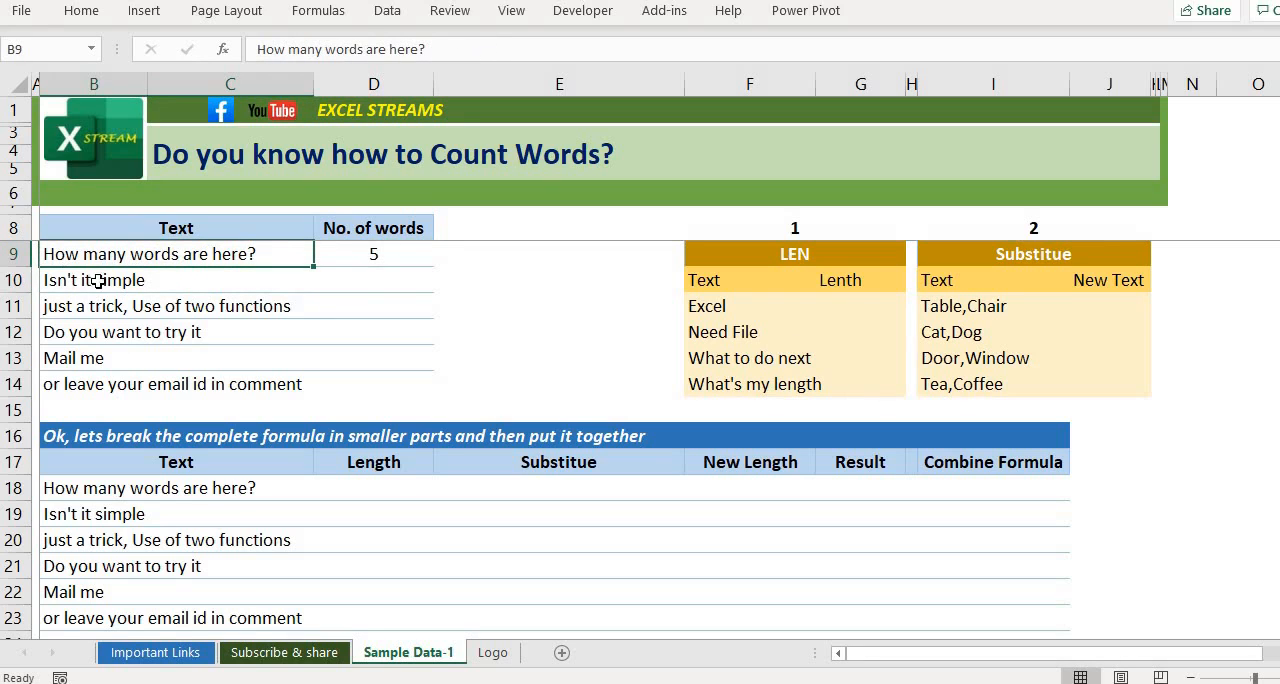
key(Right)
key(Down)
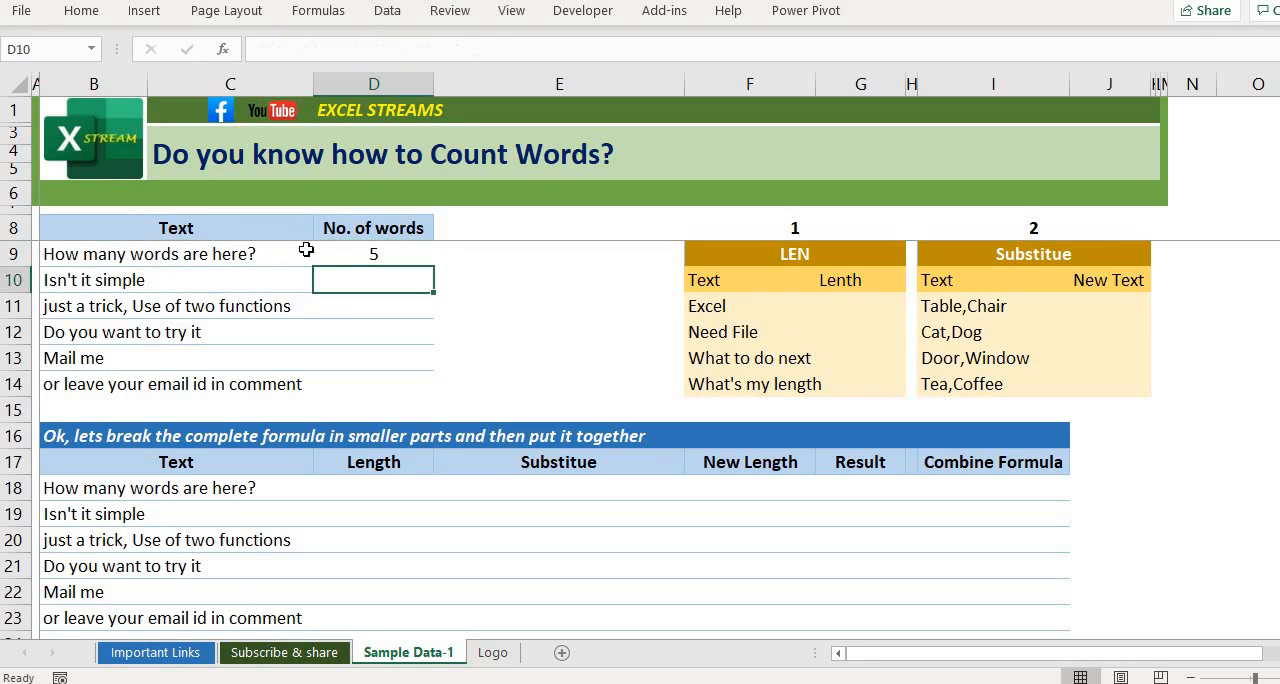
text(3)
key(Return)
text(7)
key(Return)
text(6)
key(Return)
key(ctrl+d)
key(Down)
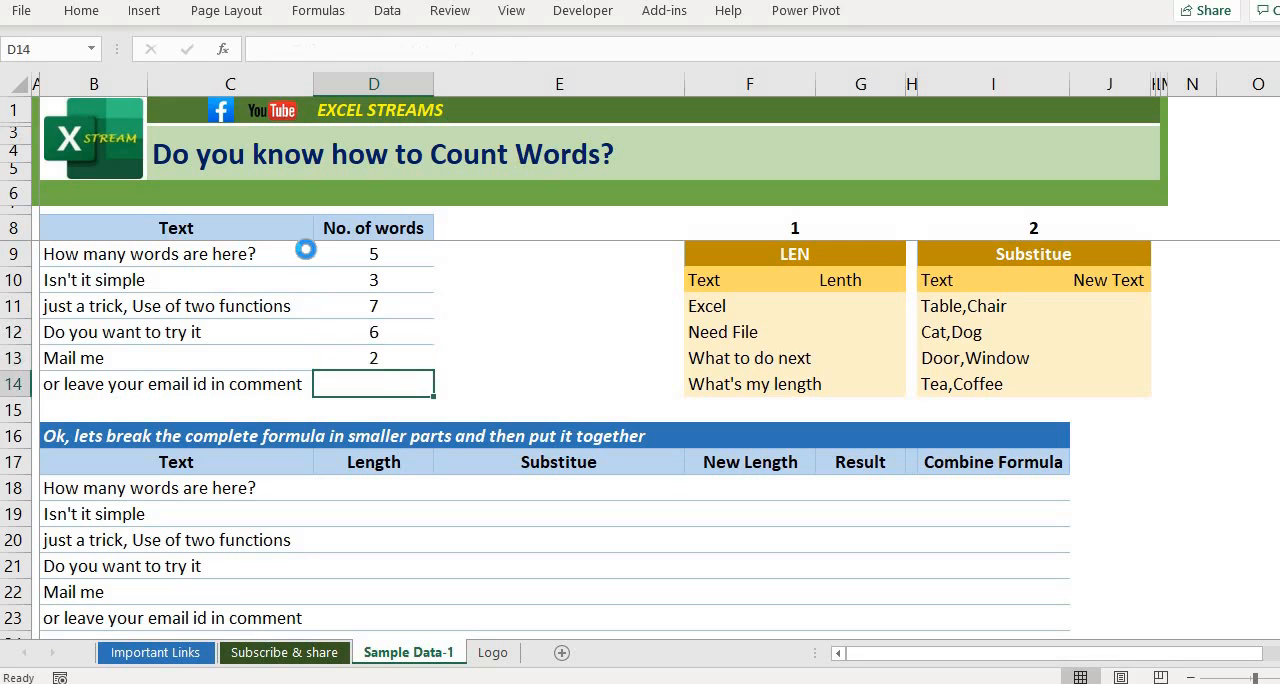
key(ctrl+d)
Step: Clear all the word-count formulas from D9:D14 in the No. of words column
key(shift+Up)
key(shift+Up)
key(shift+Up)
key(shift+Up)
key(shift+Up)
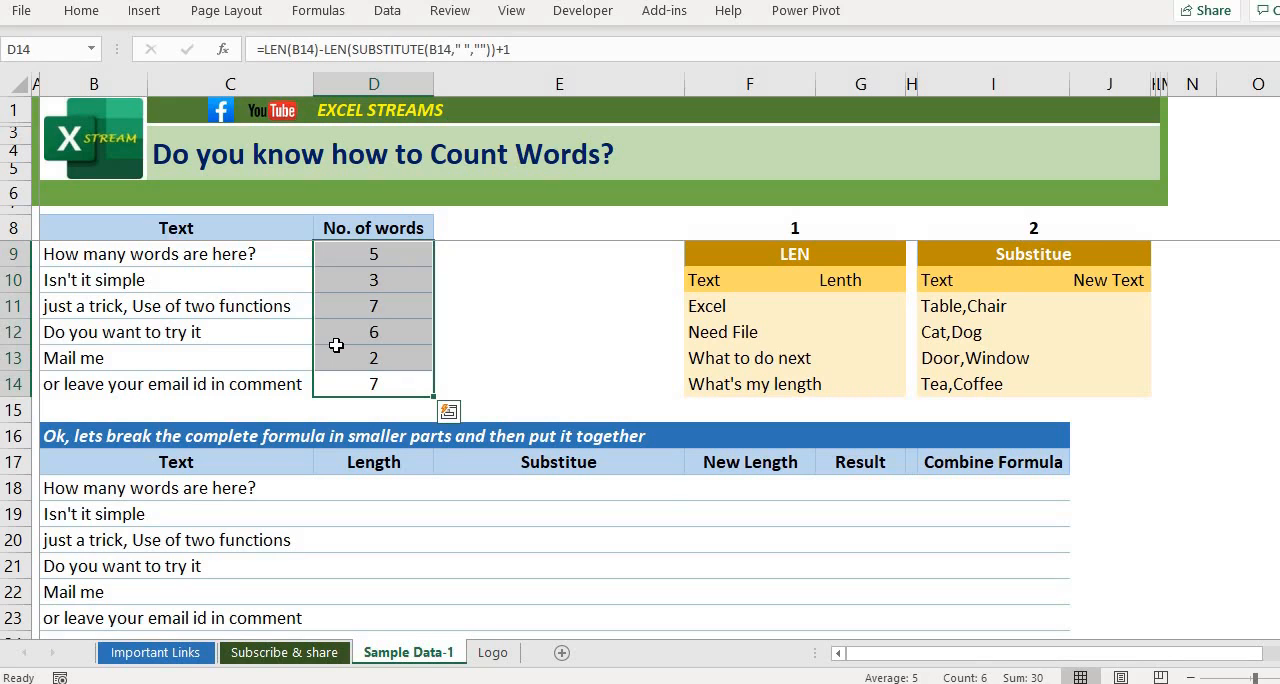
key(Left)
key(Right)
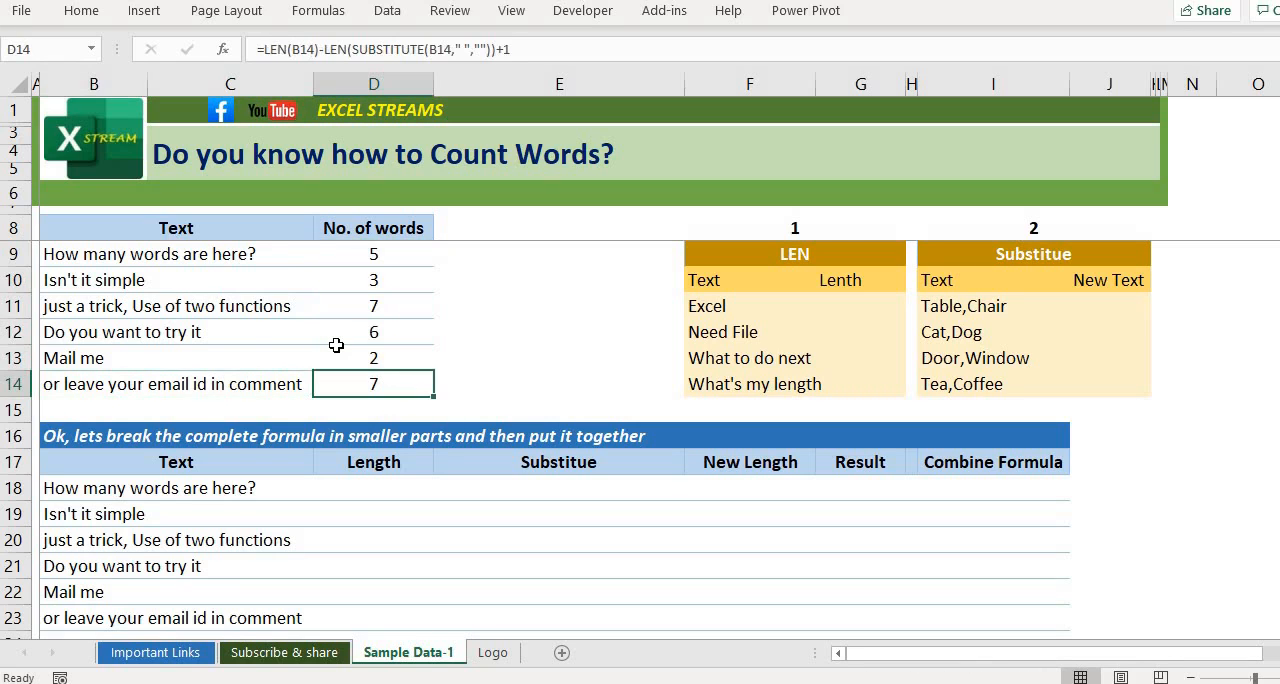
key(shift+Up)
key(shift+Up)
key(shift+Up)
key(shift+Up)
key(shift+Up)
key(Delete)
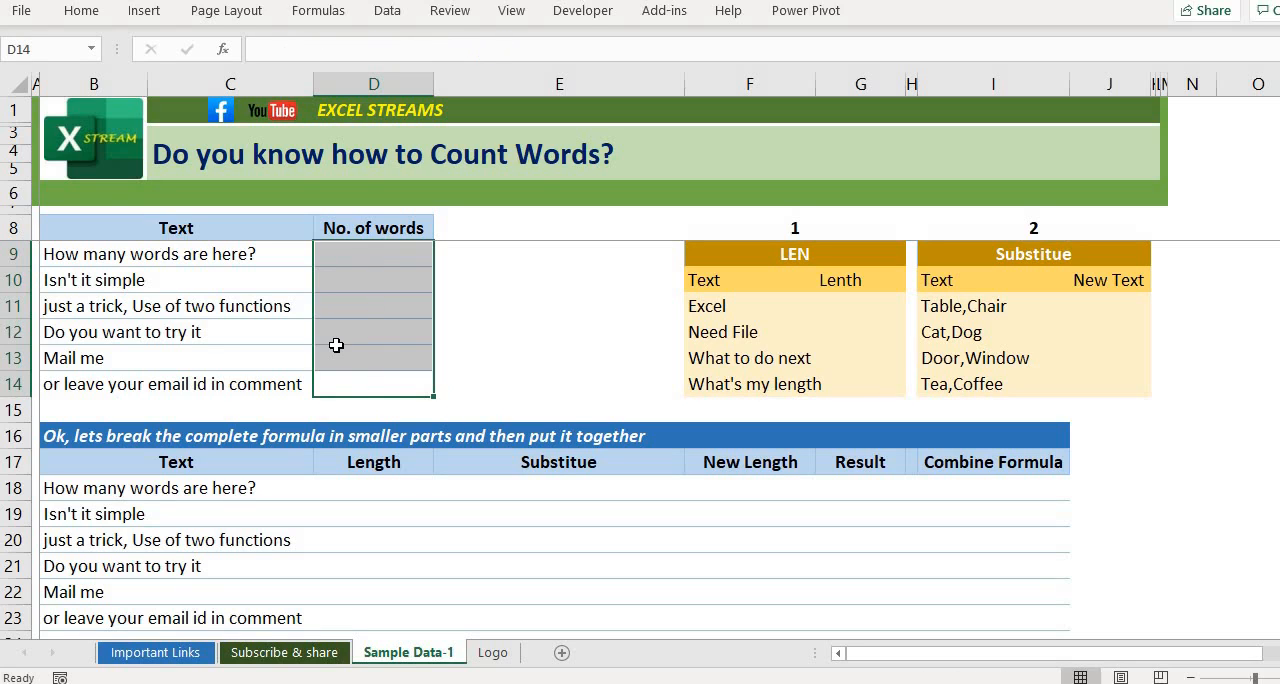
Step: Examine the empty No. of words column and the headings and sample rows of the LEN and Substitute example tables
key(Left)
key(Right)
key(Up)
key(Up)
key(Up)
key(Up)
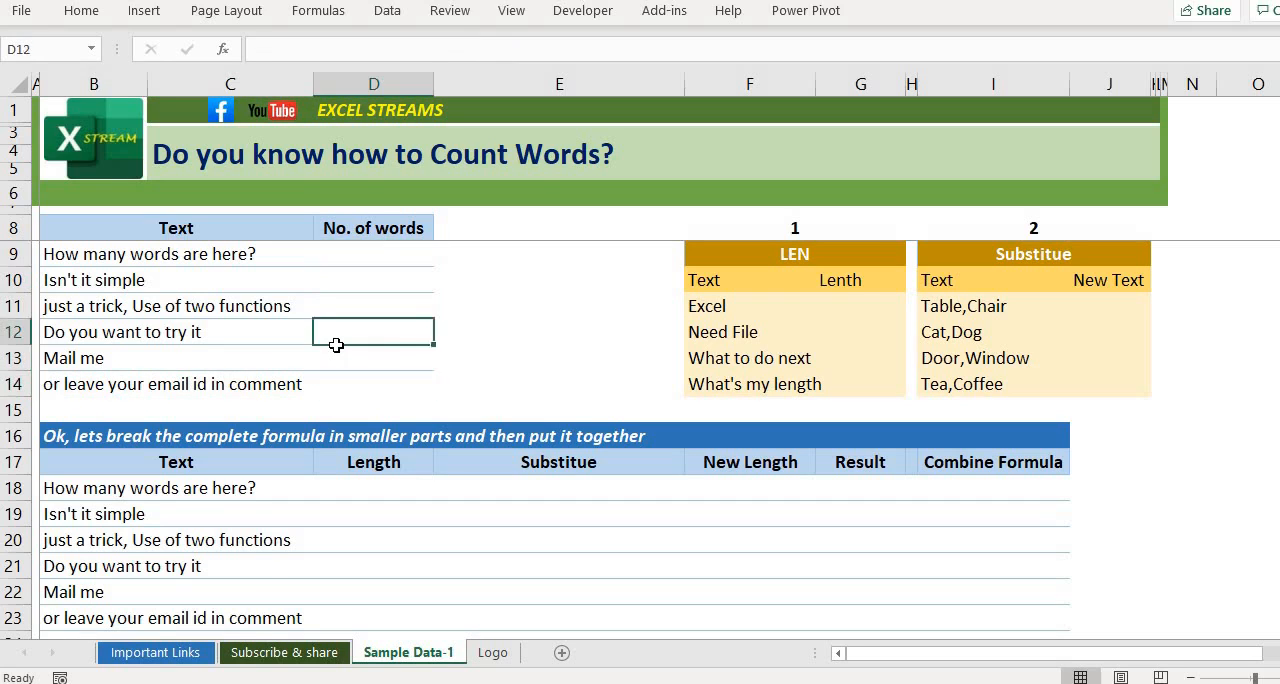
key(Up)
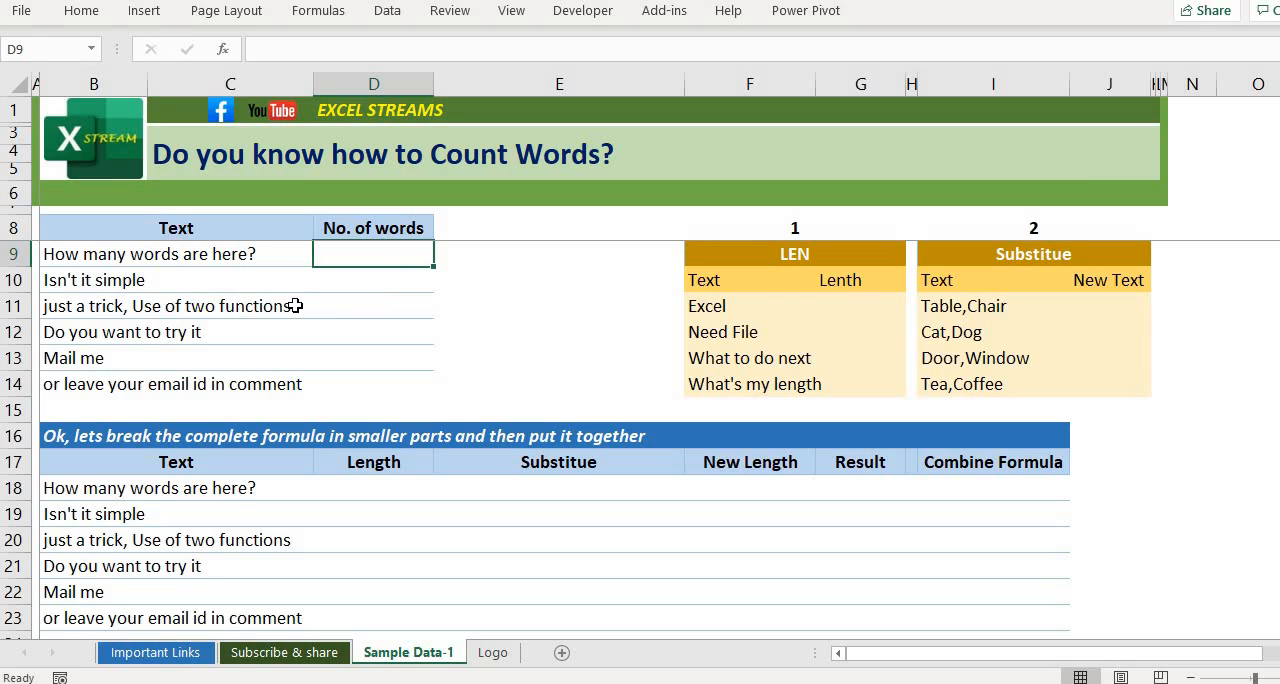
key(Right)
key(Right)
key(Right)
key(Up)
key(Left)
key(Down)
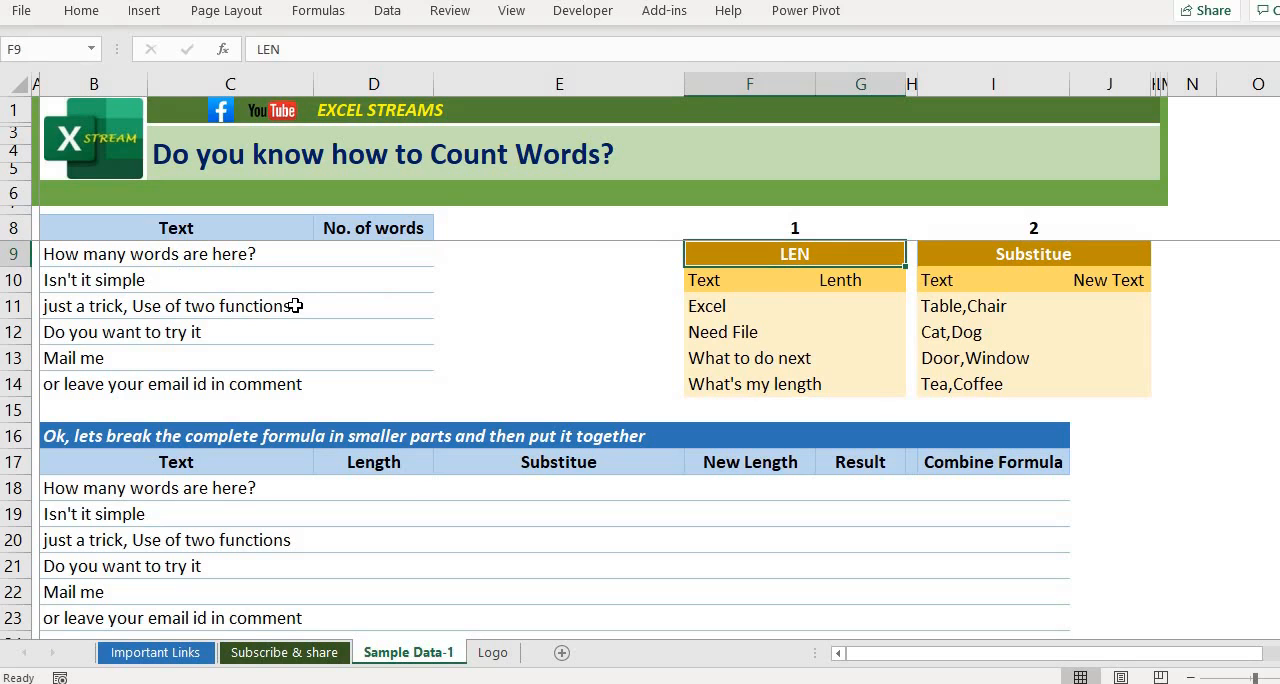
key(Up)
key(Down)
key(Right)
key(Right)
key(Left)
key(Left)
key(Down)
key(Right)
key(Down)
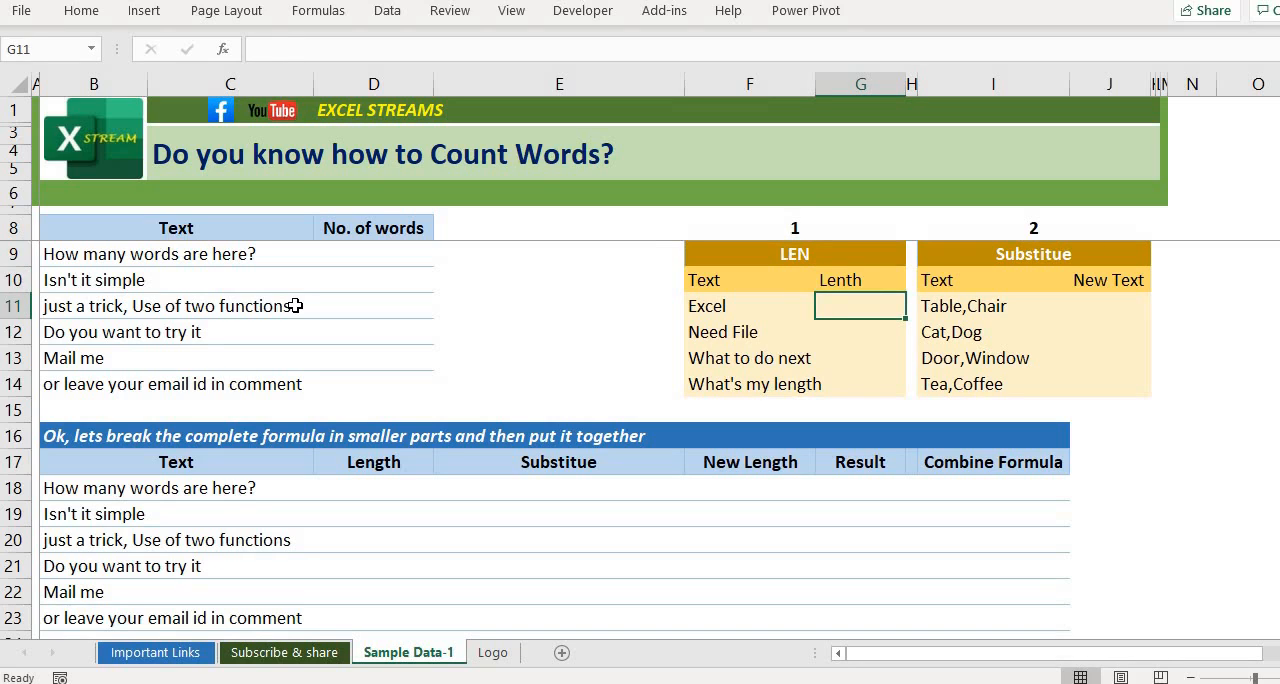
key(Up)
key(Up)
key(shift+Right)
key(shift+Right)
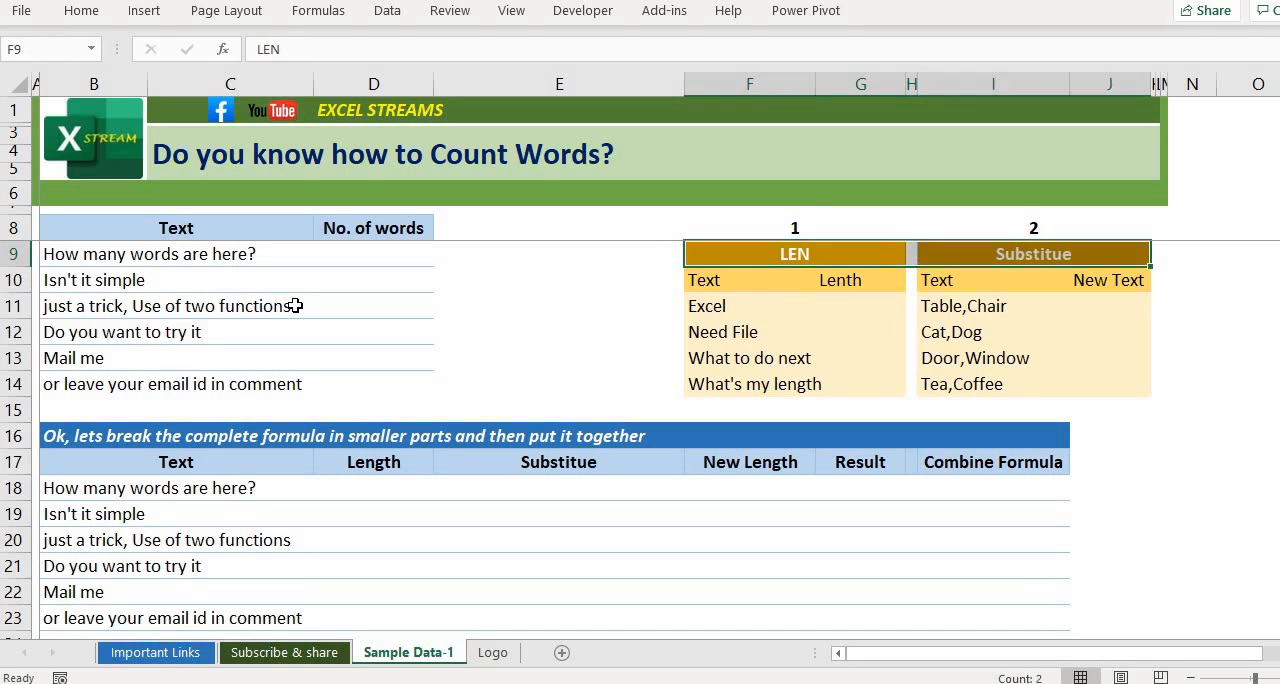
key(Down)
key(Right)
key(Up)
key(Up)
key(Down)
key(Down)
key(Right)
key(Down)
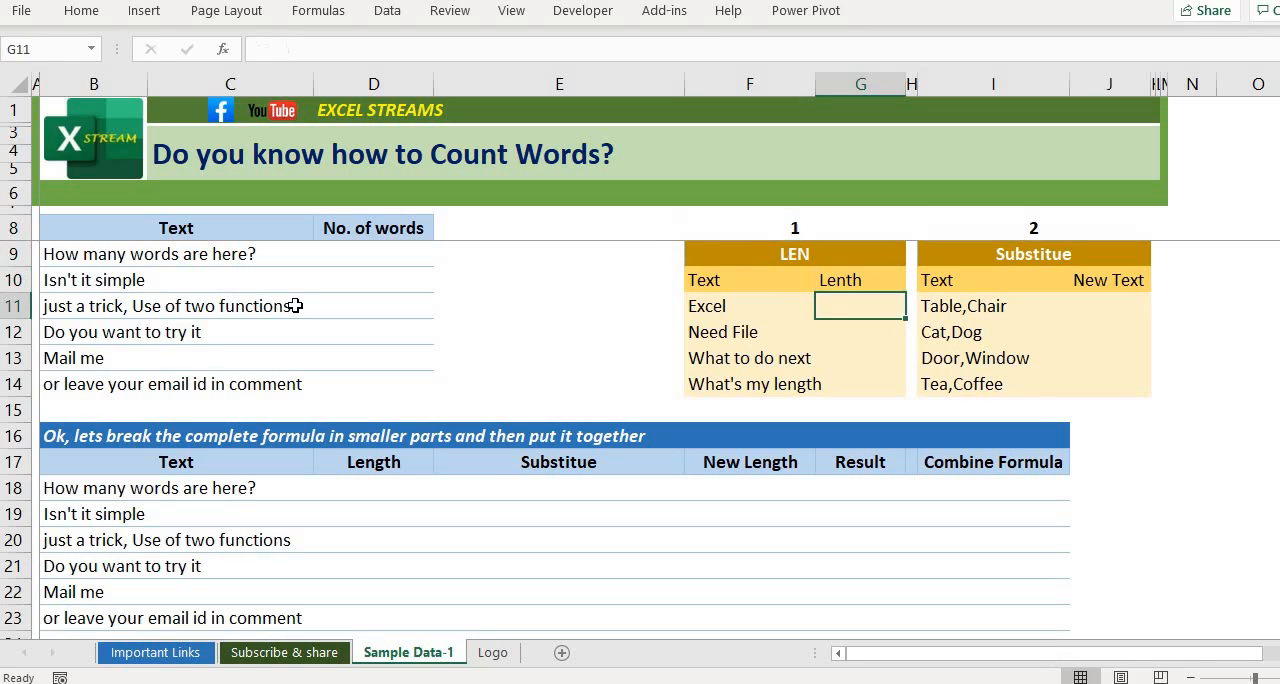
Step: Correct the misspelled heading in cell G10 of the LEN table to Length
key(Up)
key(F2)
key(Left)
key(Left)
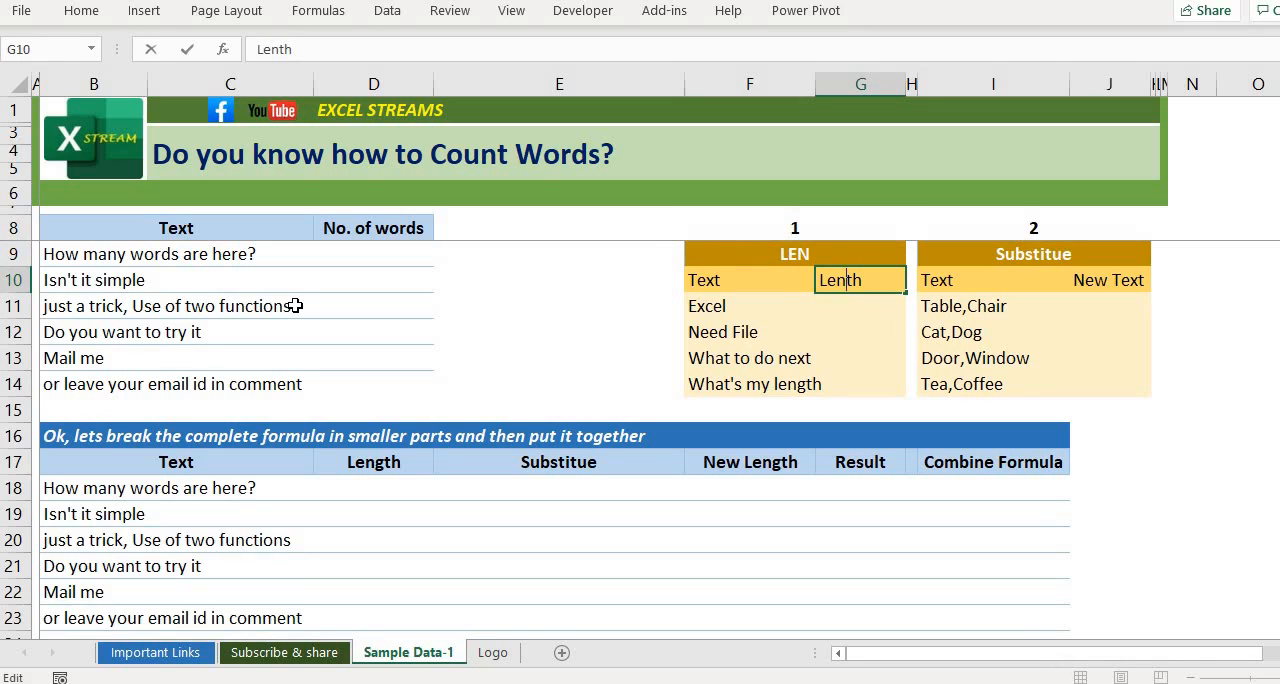
text(g)
key(Return)
key(Up)
key(Up)
key(Down)
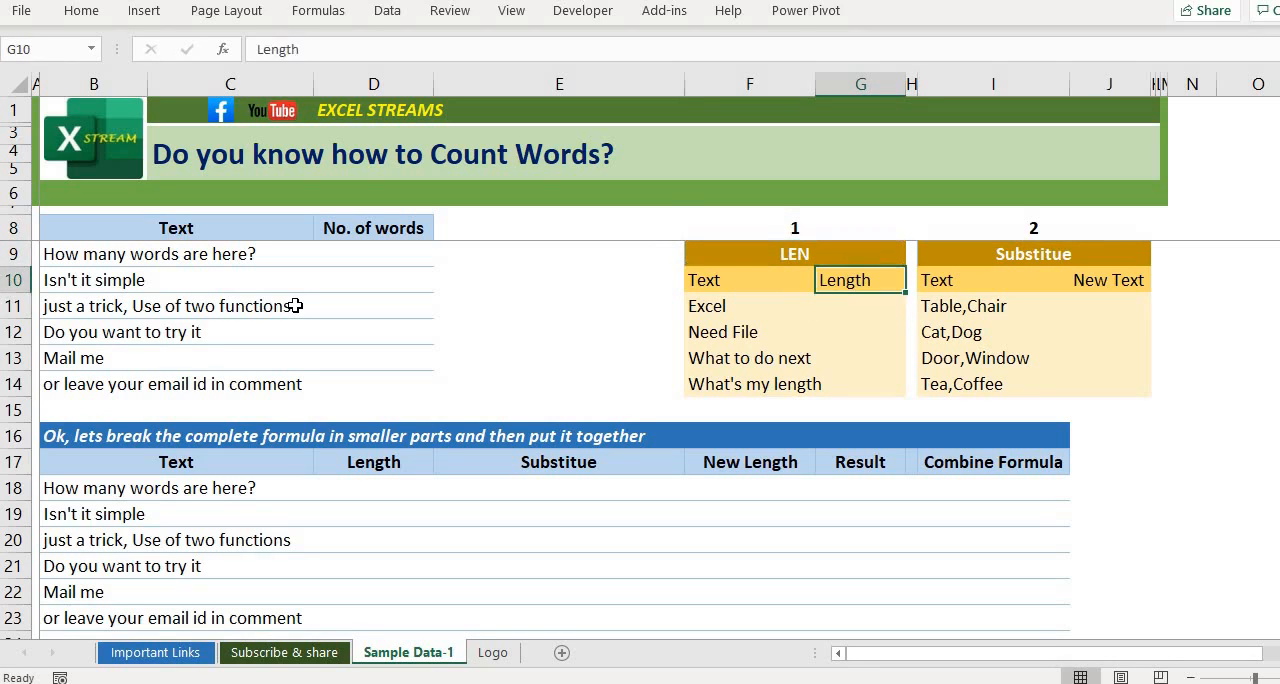
Step: Enter =LEN(F11) in cell G11 to get the character count of the first sample text
key(Down)
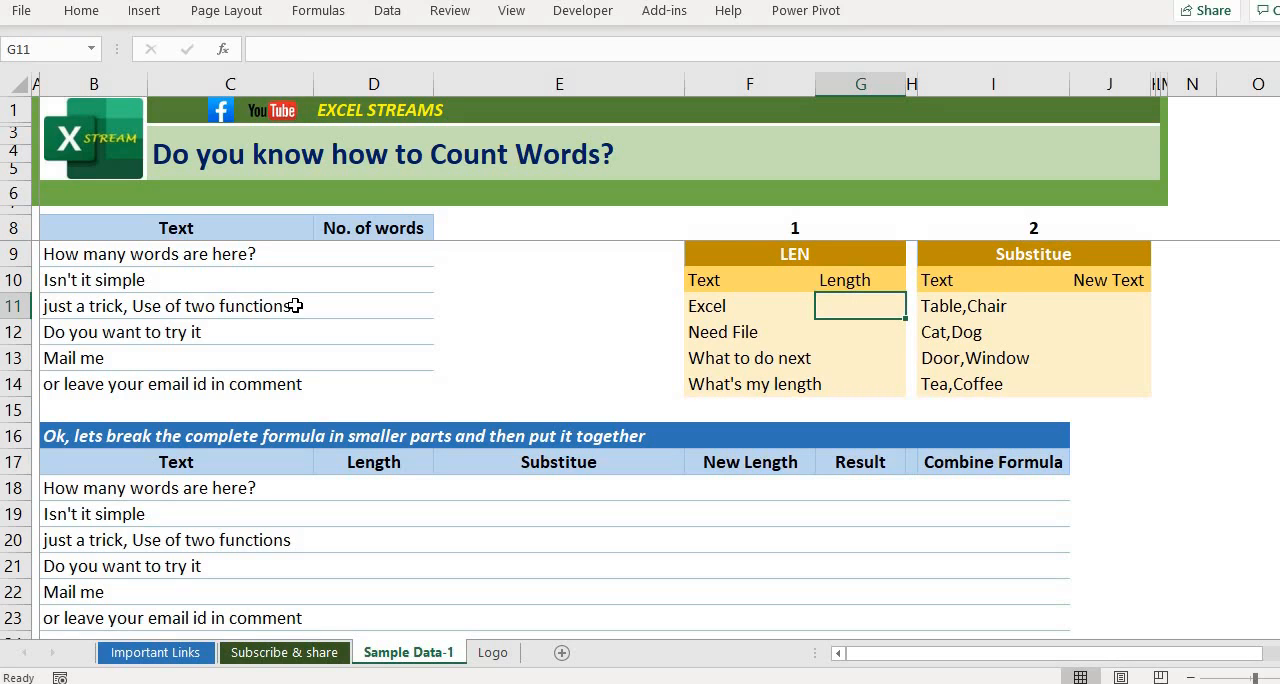
key(Left)
key(Right)
text(=len)
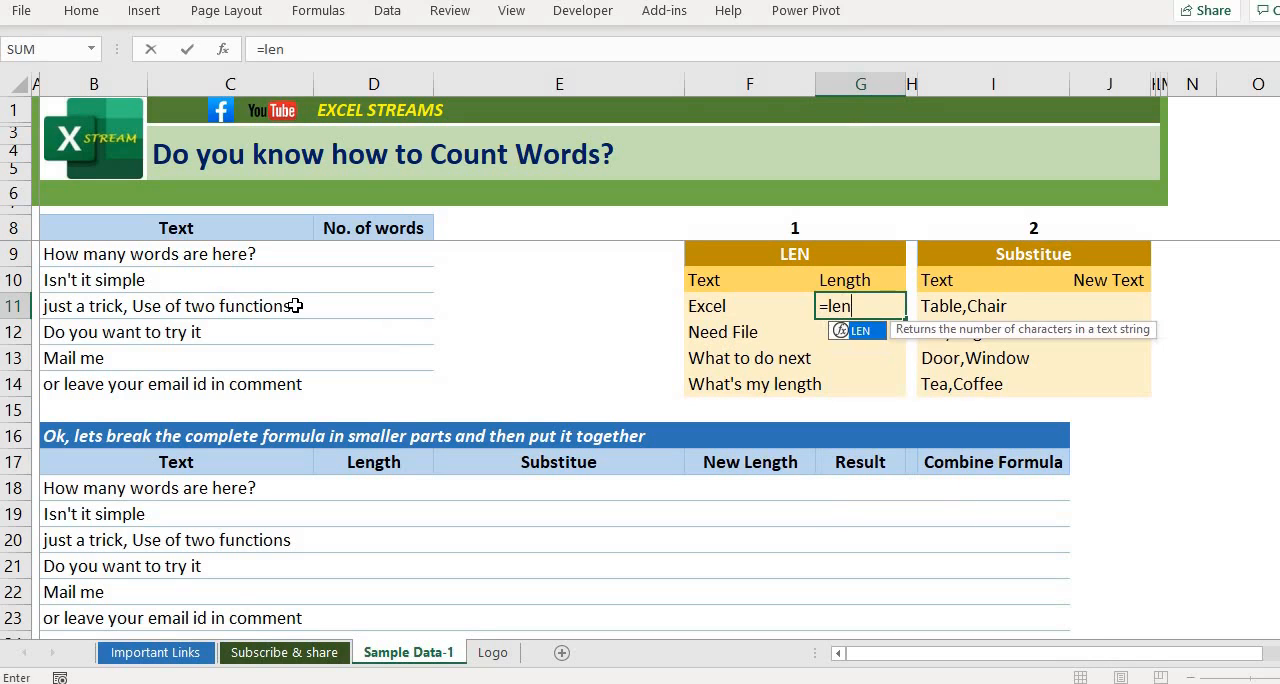
text(()
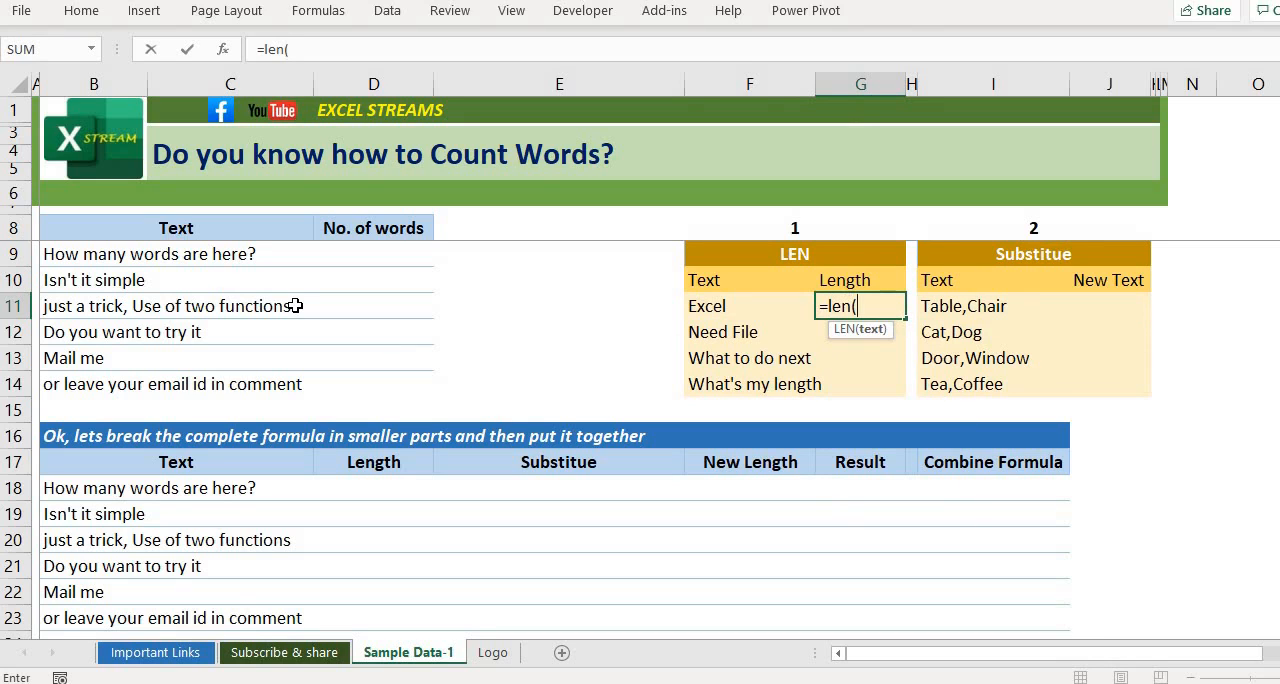
key(Left)
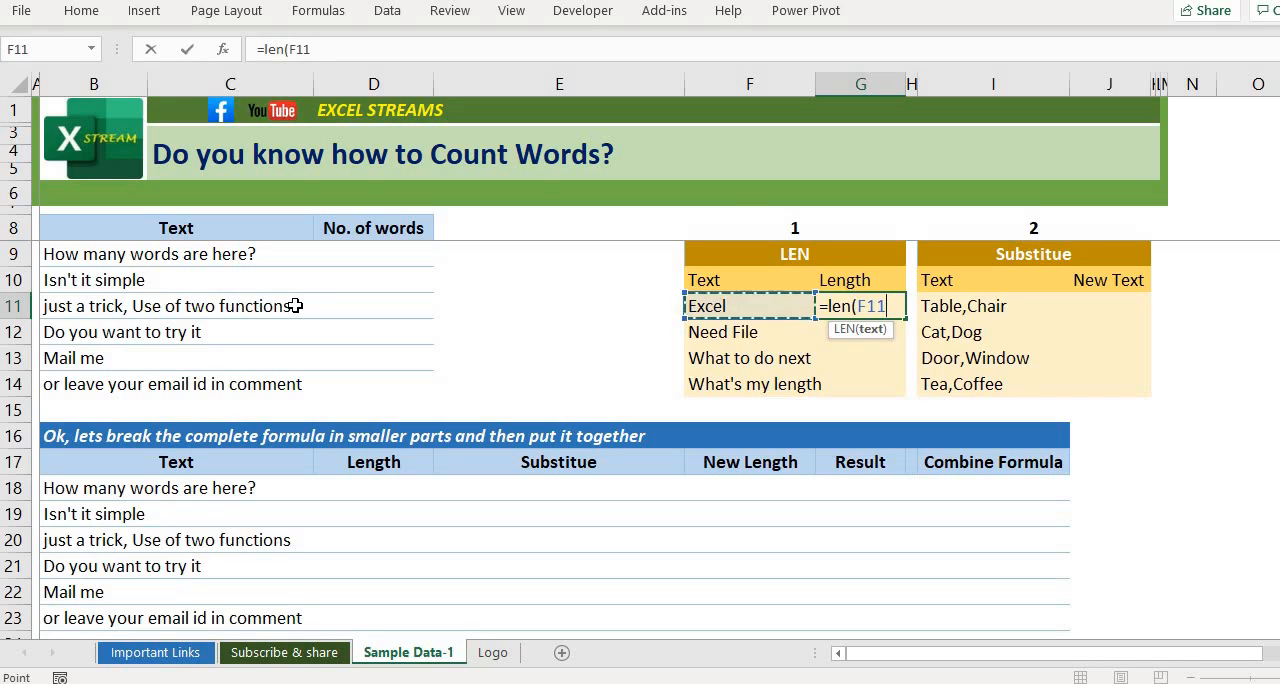
text())
key(Return)
Step: Fill the LEN formula down from G11 through G14 for the other sample texts
key(ctrl+d)
key(Down)
key(ctrl+d)
key(Down)
key(ctrl+d)
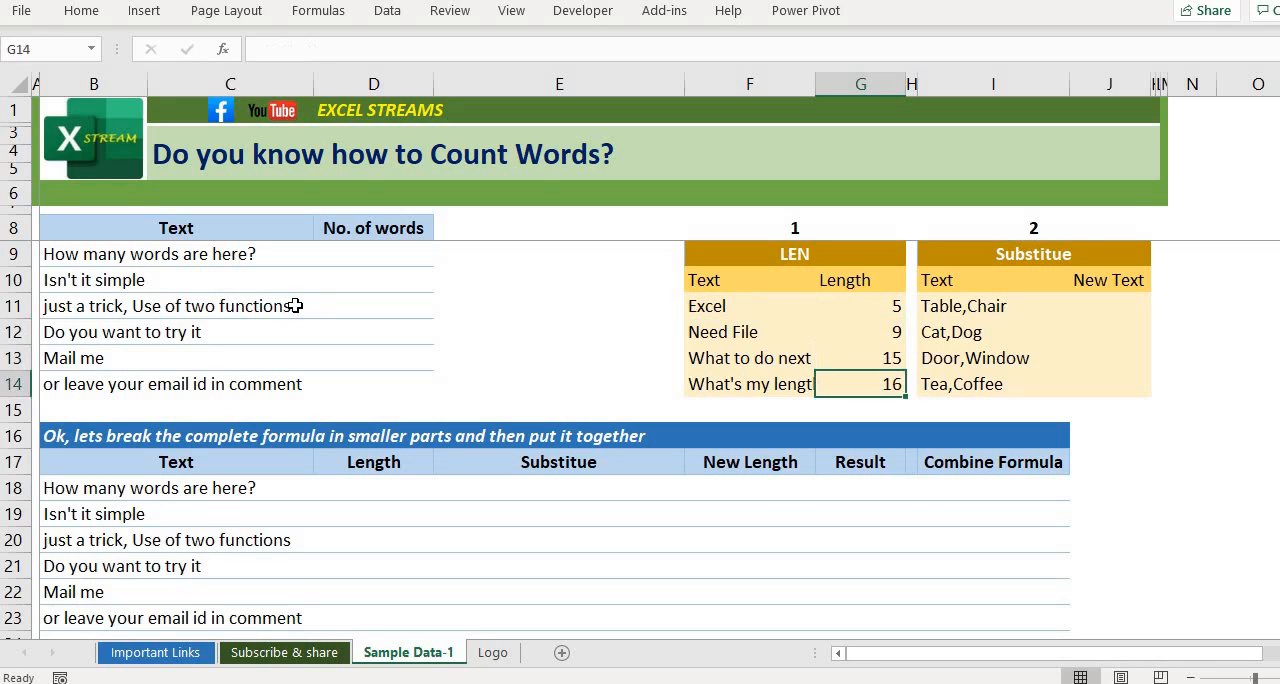
Step: Compare the sample texts with their LEN results and review the text entries I11:I14 in the Substitute table
key(Up)
key(Up)
key(Up)
key(Left)
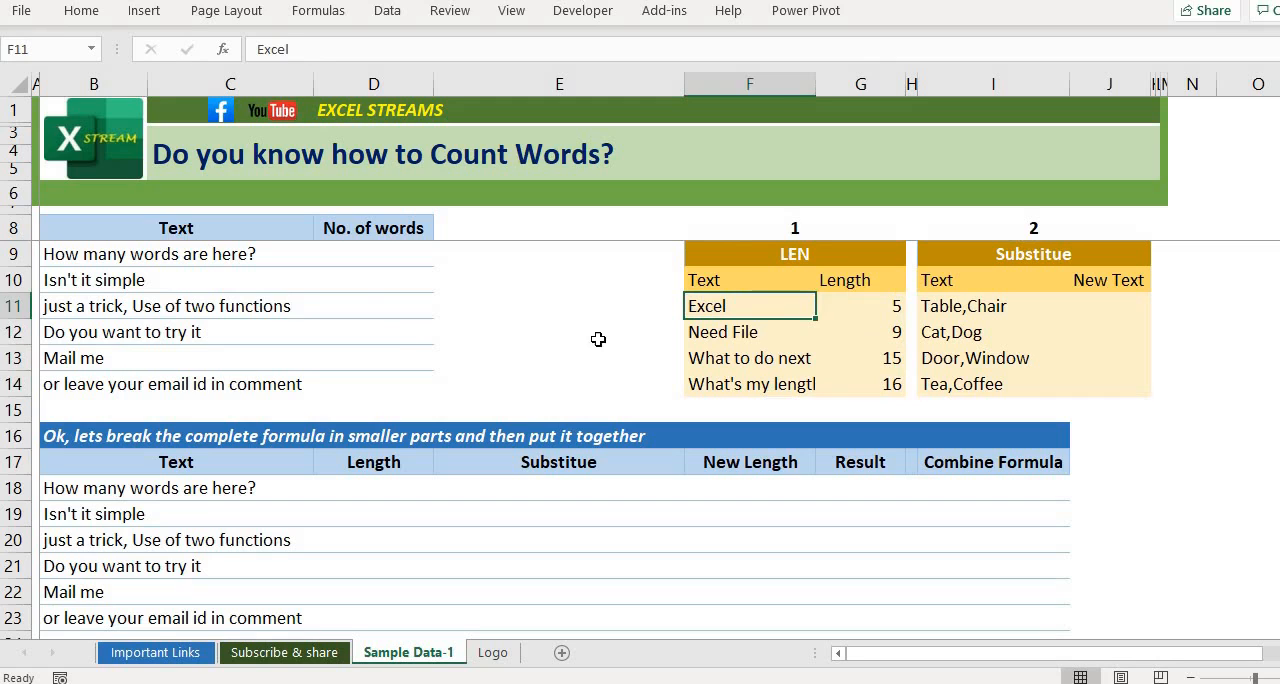
click(746, 338)
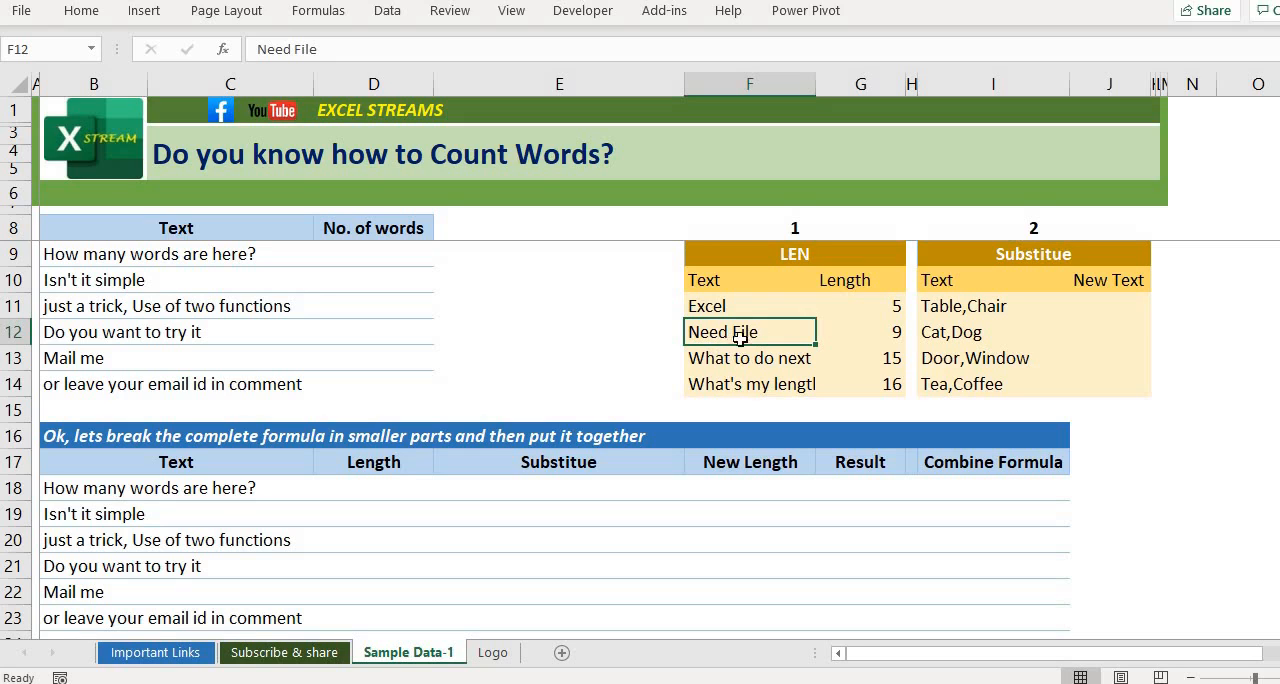
click(888, 337)
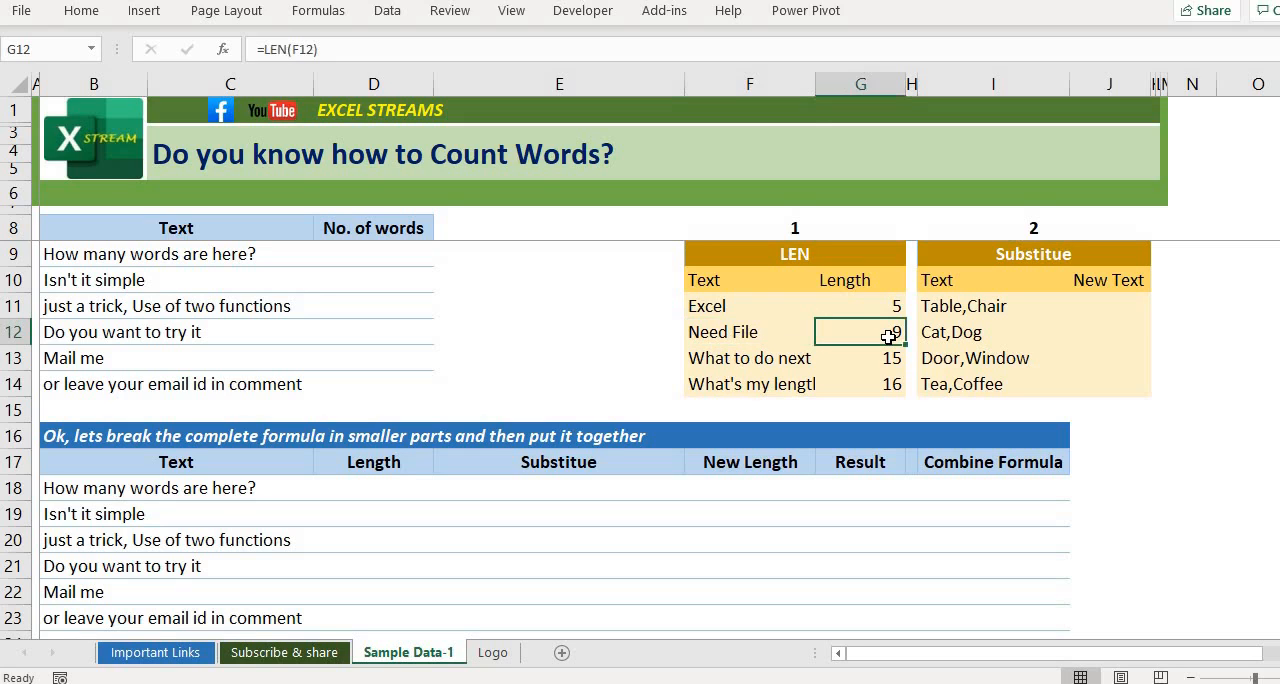
key(Right)
key(Right)
key(Up)
key(Up)
key(Up)
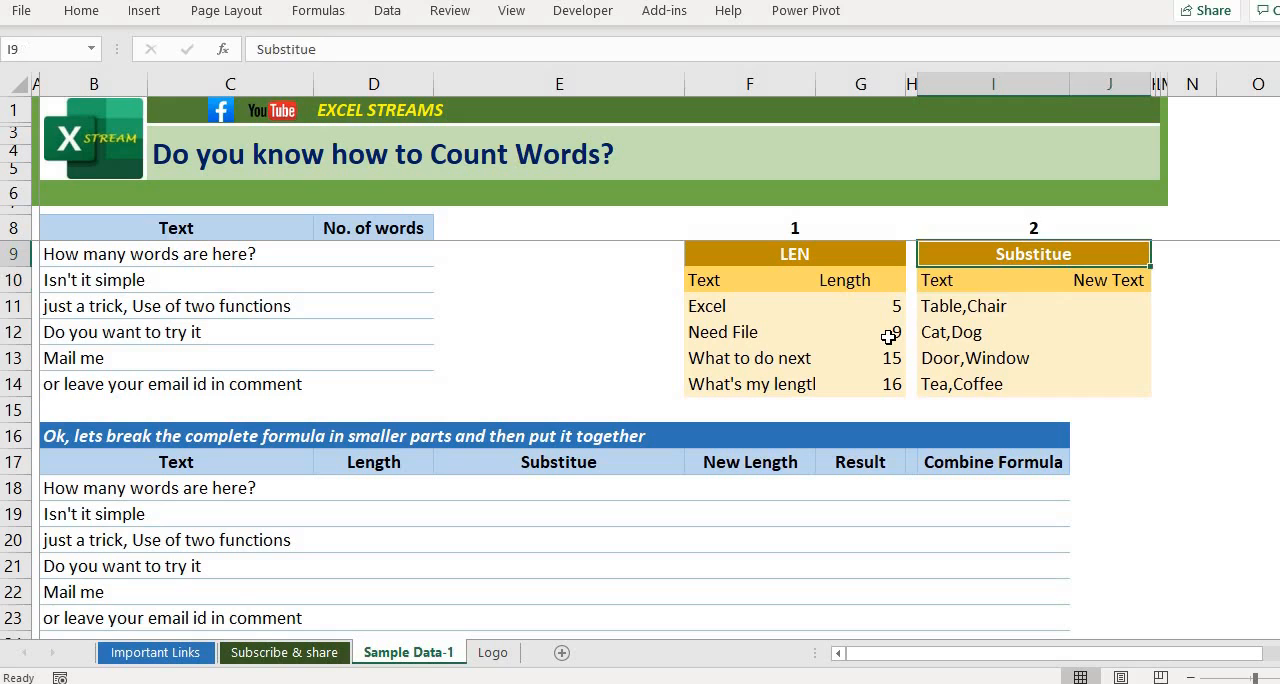
key(Down)
key(Down)
key(ctrl+shift+Down)
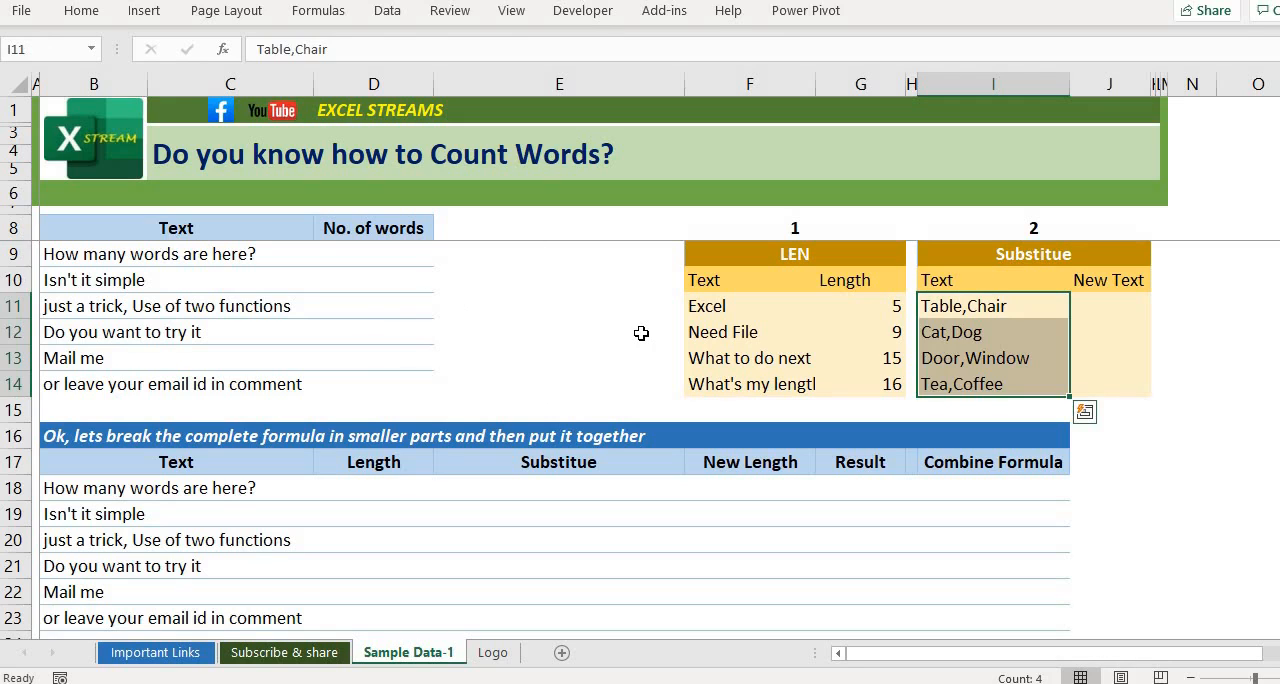
Step: Examine the Substitute table's headings and the comma-separated sample texts in I11:I14
key(Up)
key(Right)
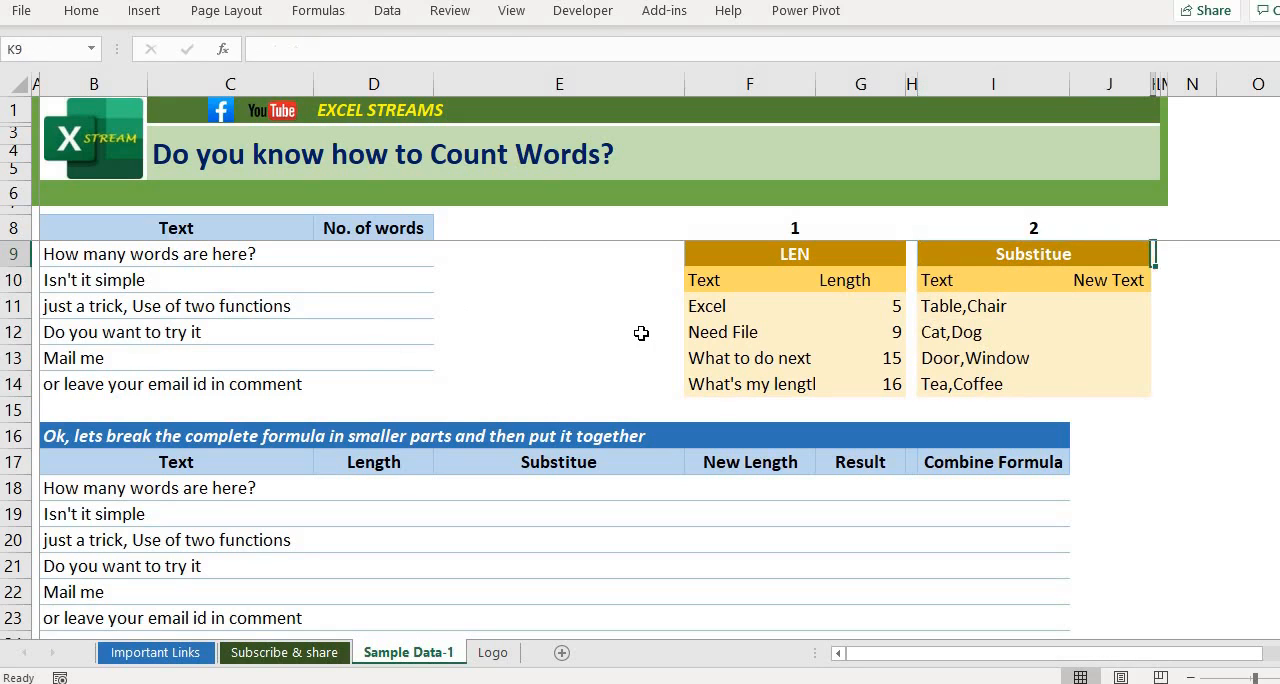
key(Down)
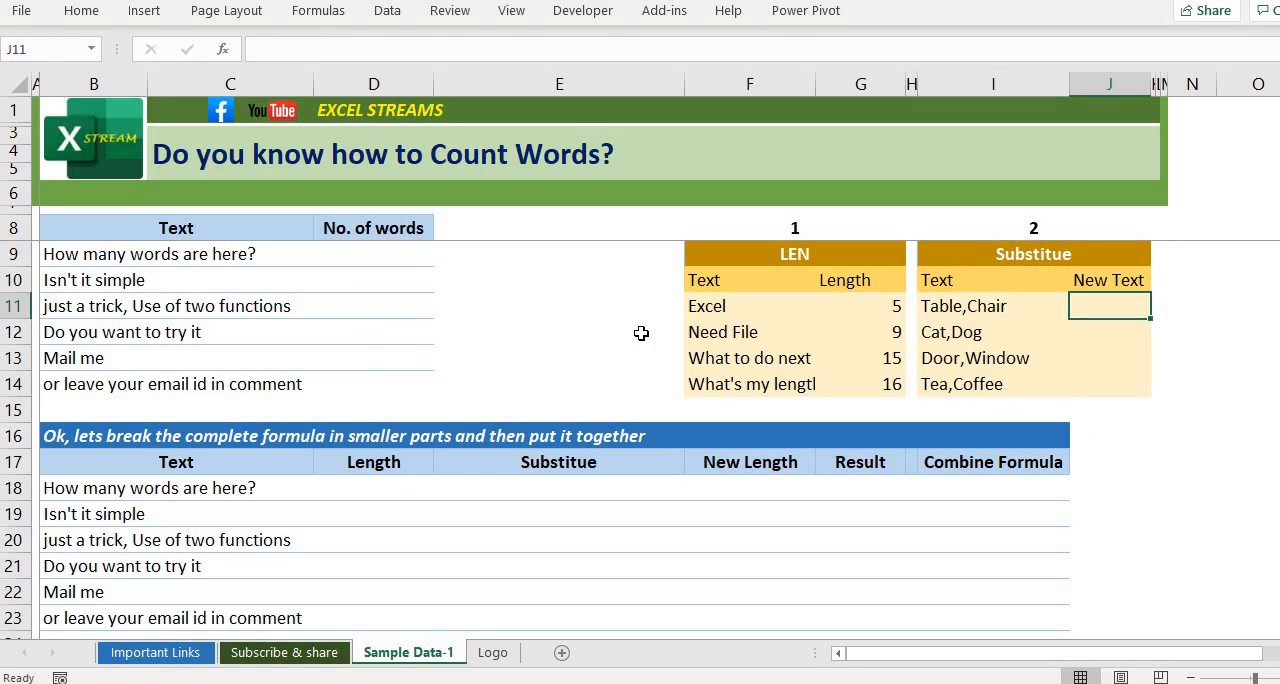
key(Left)
key(Up)
key(Up)
key(Down)
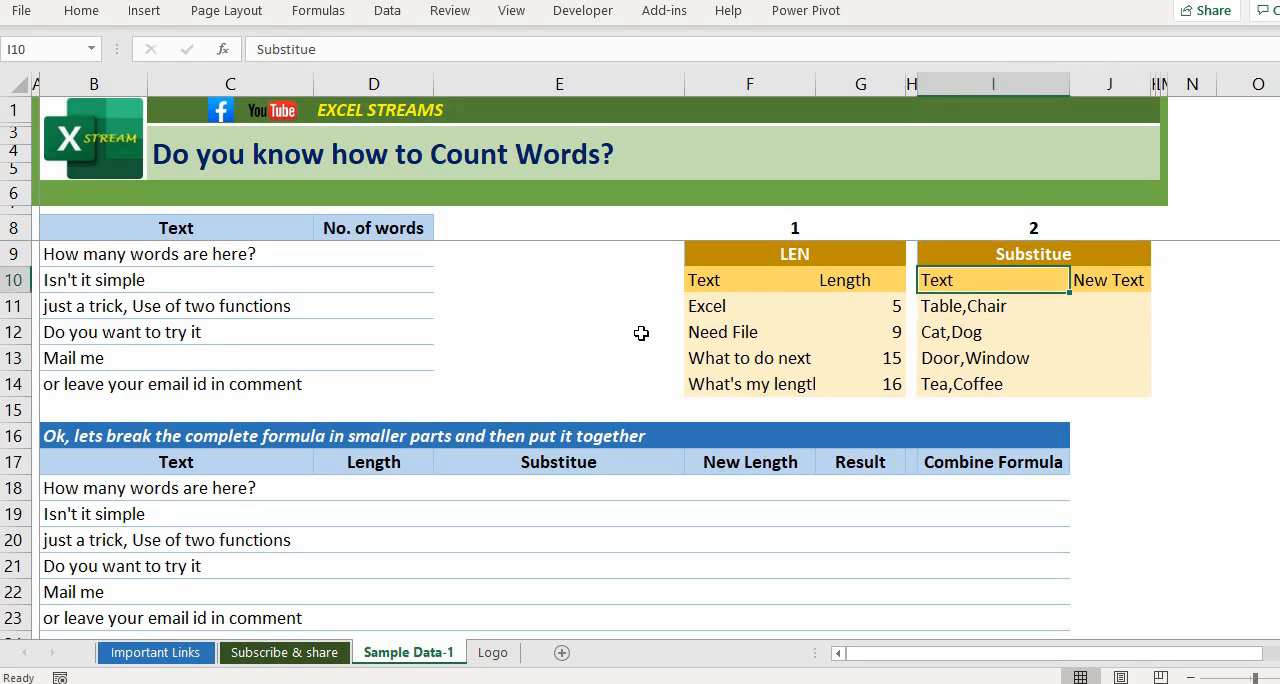
key(Down)
key(shift+Up)
key(shift+Up)
key(Down)
key(Up)
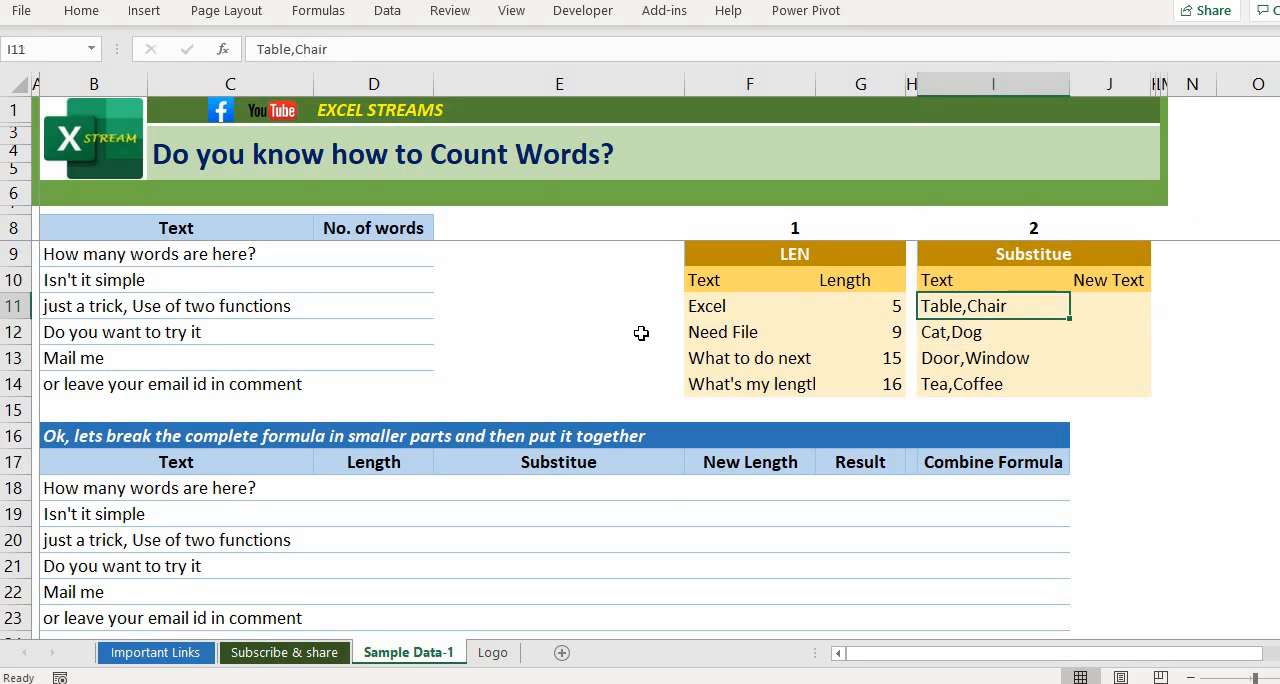
key(Up)
key(Up)
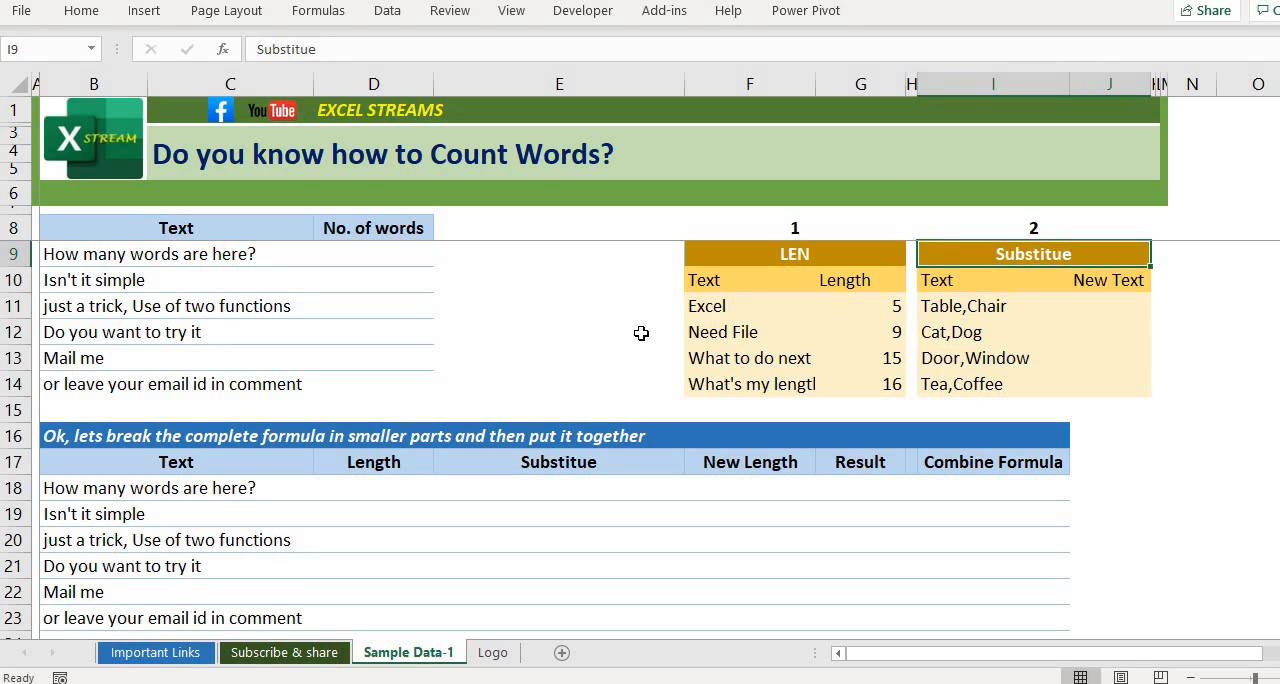
key(Down)
key(Down)
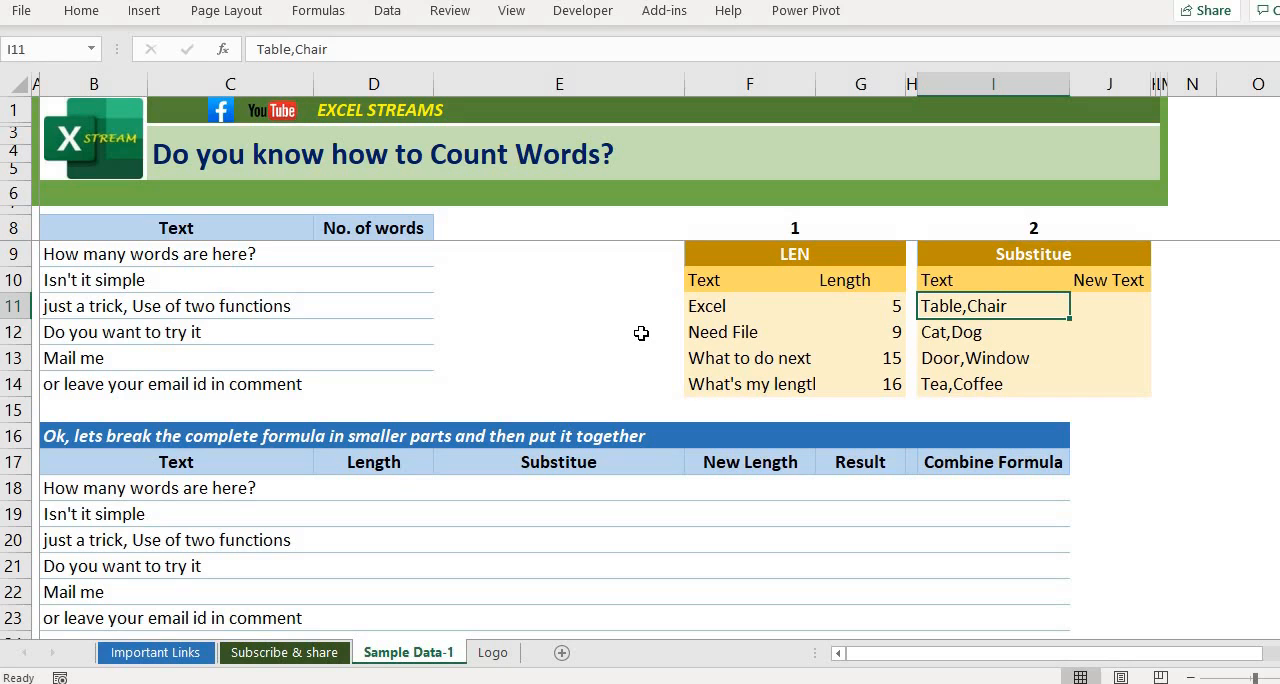
key(Right)
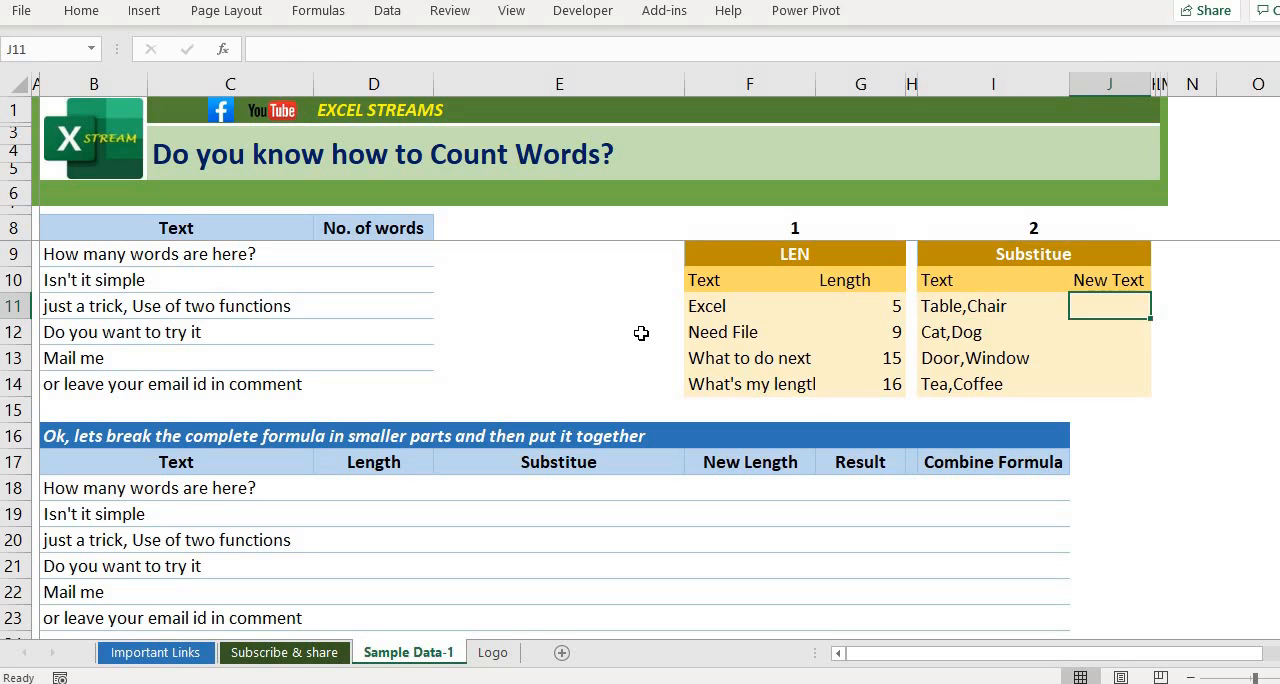
key(Left)
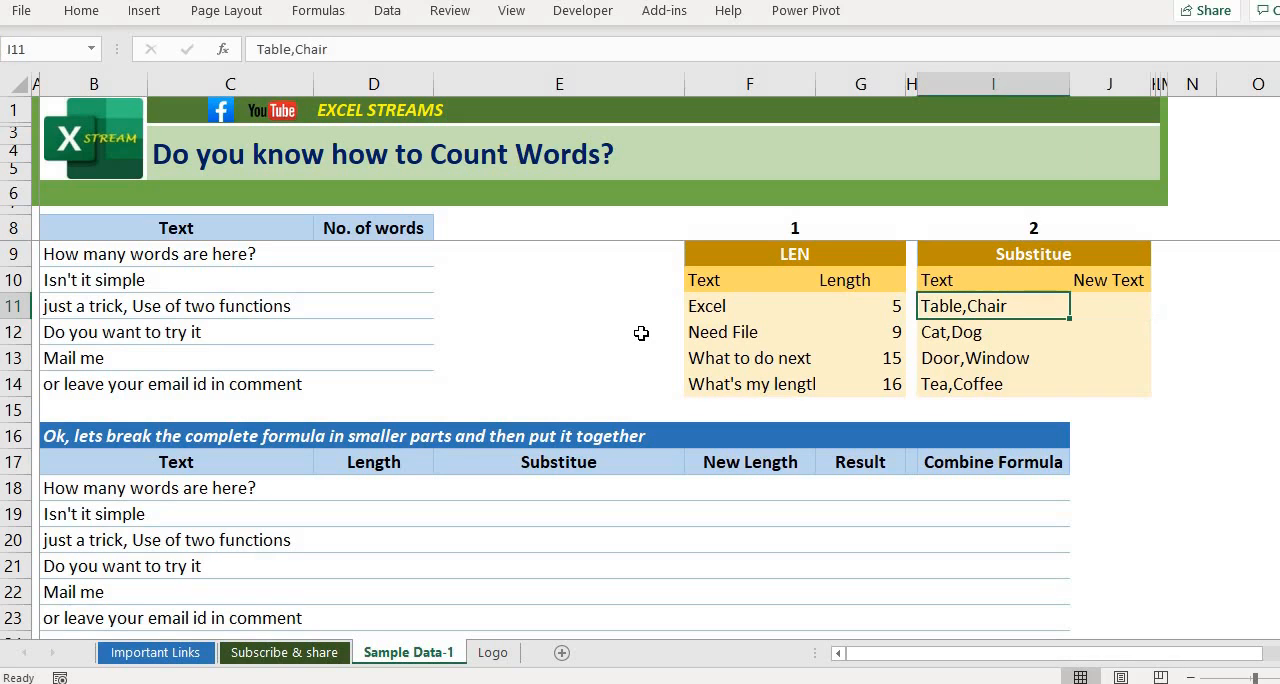
key(shift+Down)
key(shift+Down)
key(shift+Down)
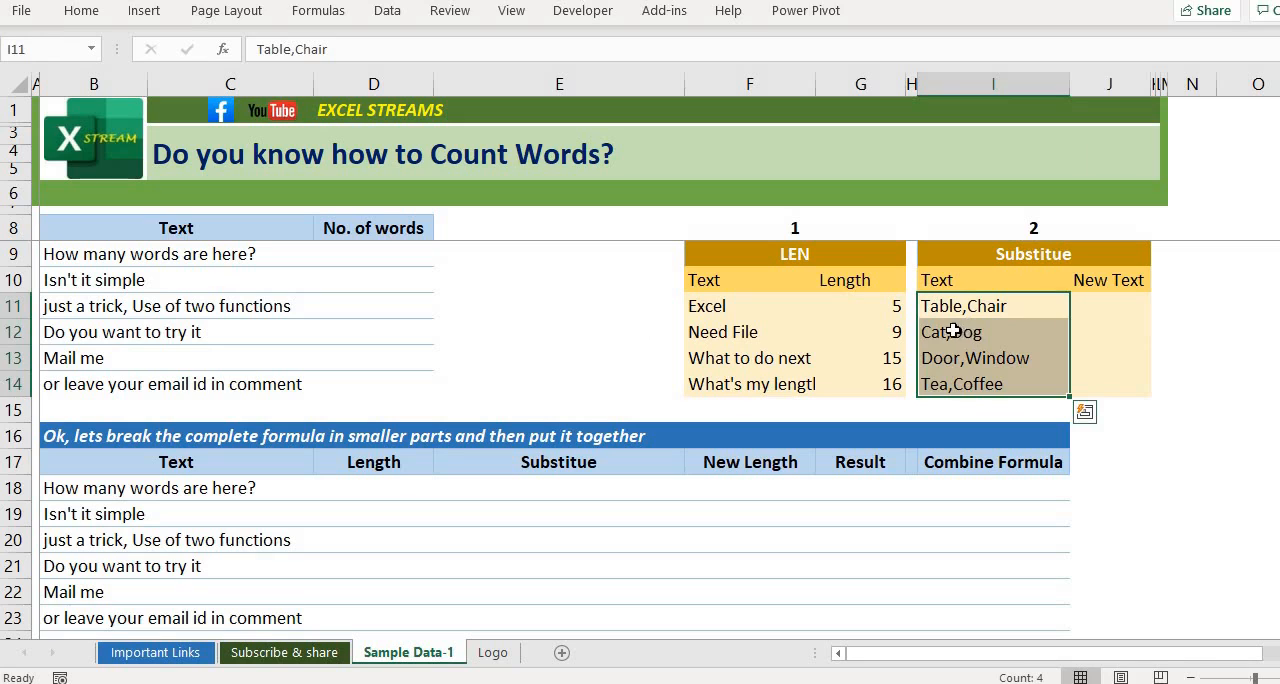
Step: Enter =SUBSTITUTE(I11,","," & ") in cell J11 to replace the comma in the first sample text with an ampersand
key(Right)
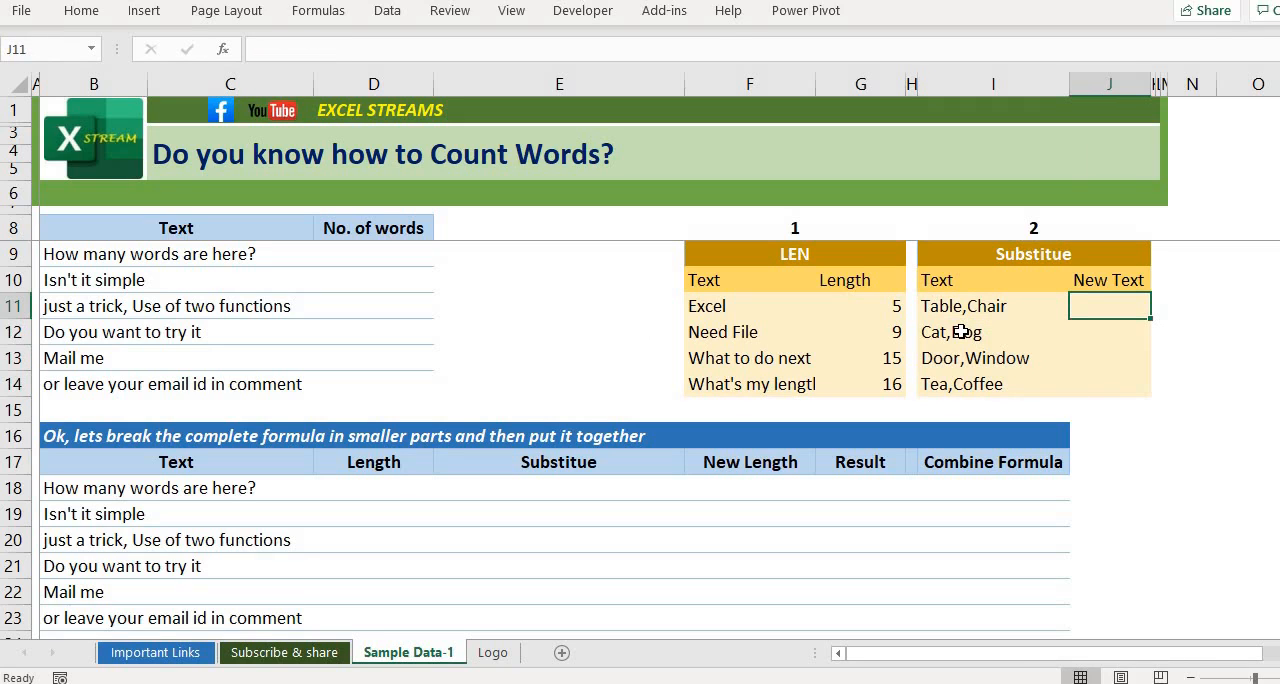
text(-=)
key(Escape)
text(=subh)
key(BackSpace)
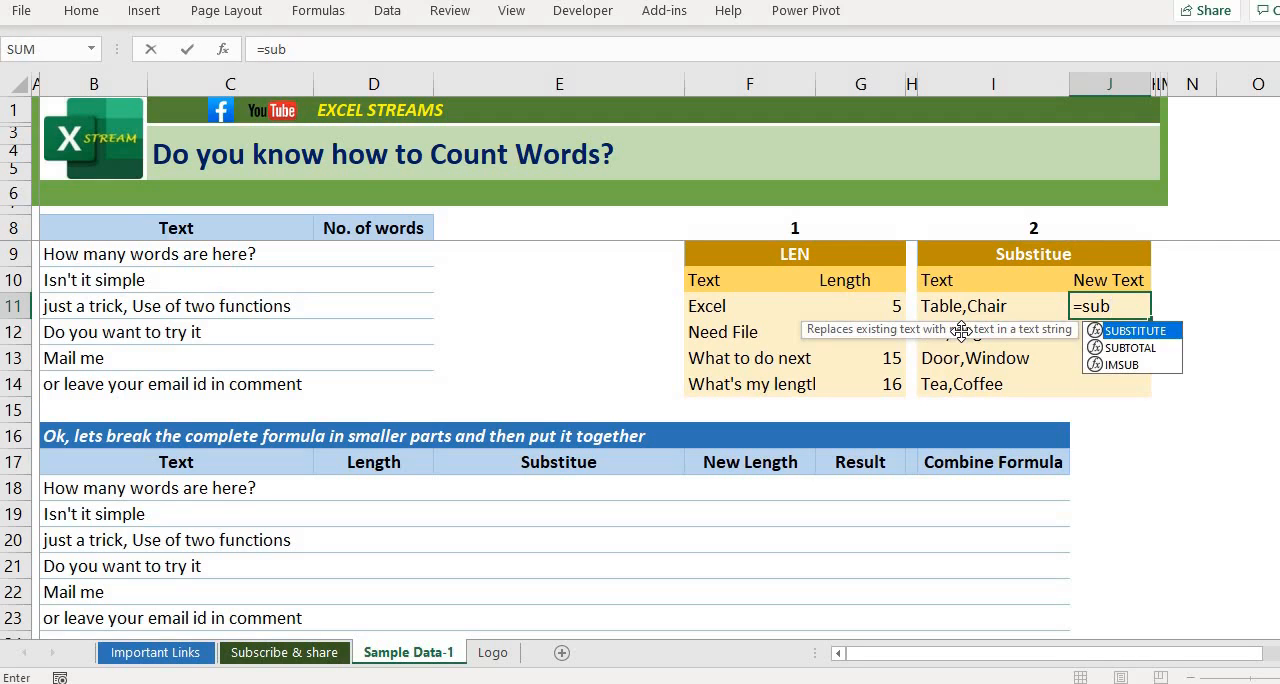
key(Tab)
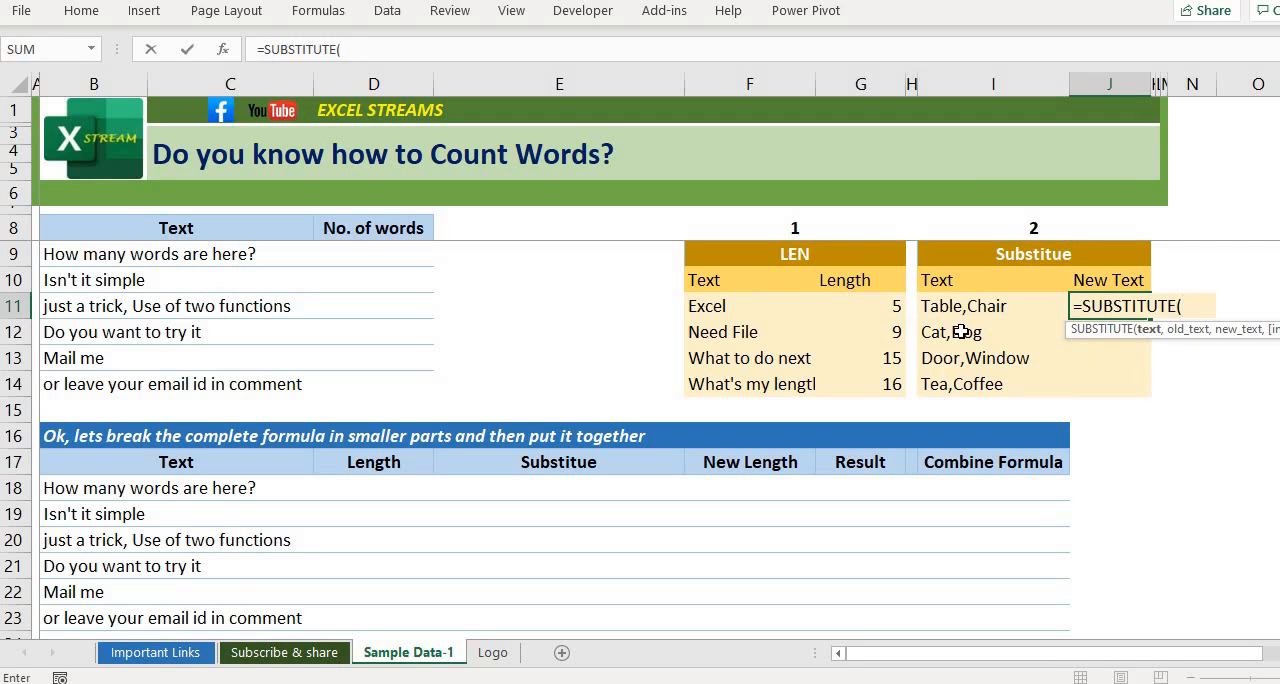
key(Left)
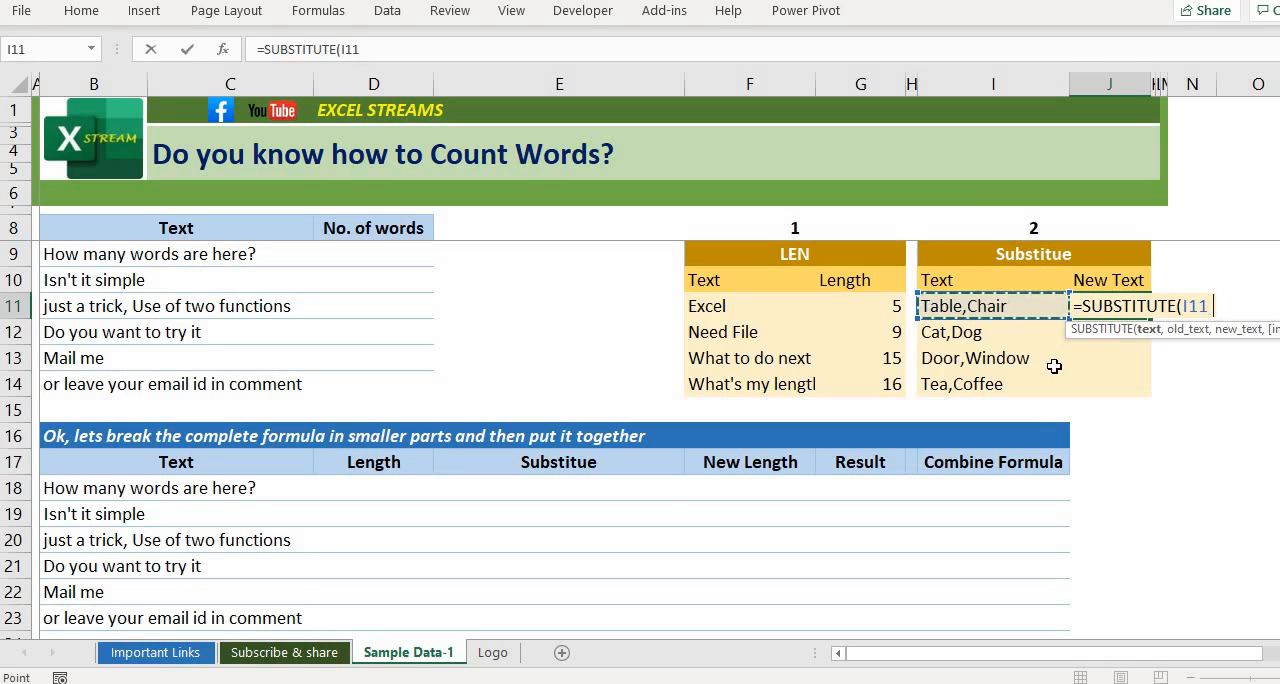
text(,)
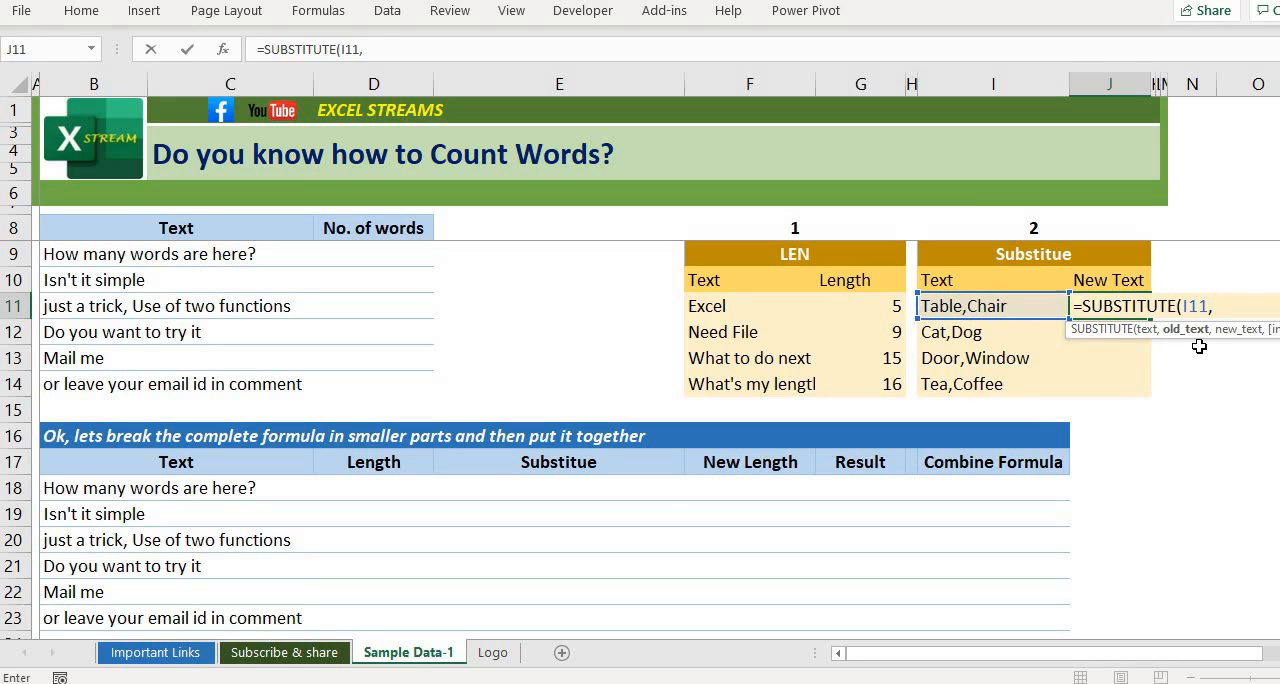
text(",",)
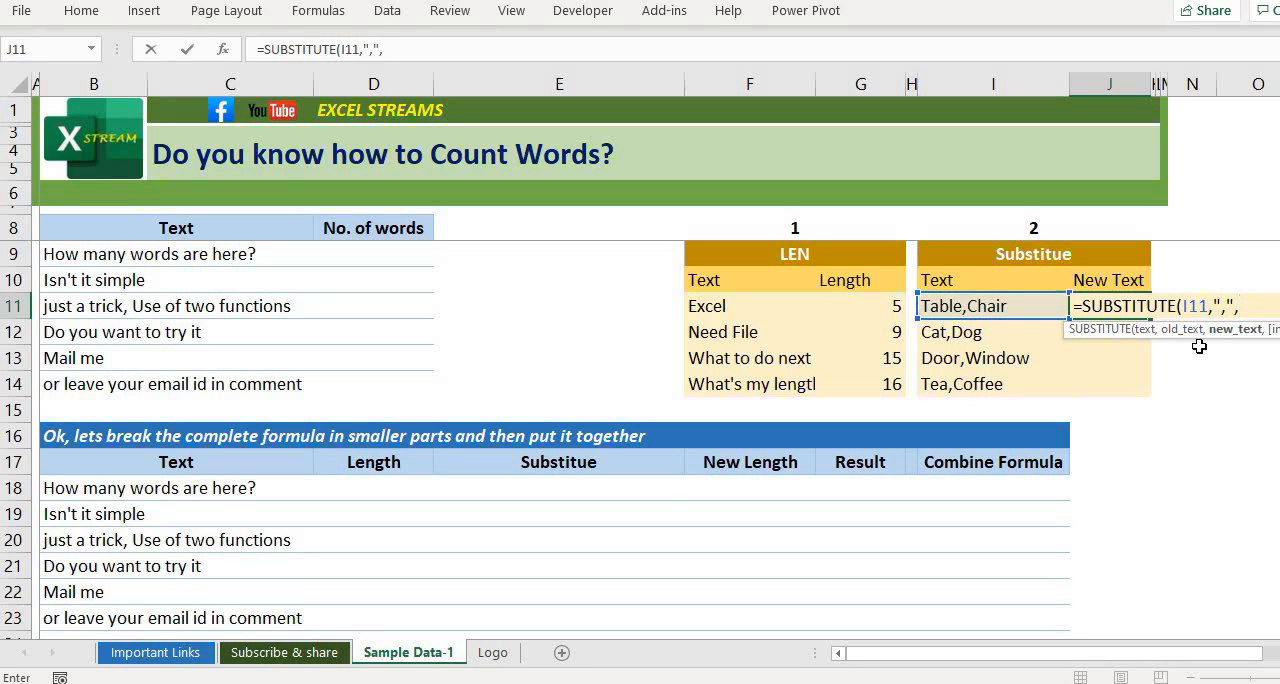
text(" & "))
key(Return)
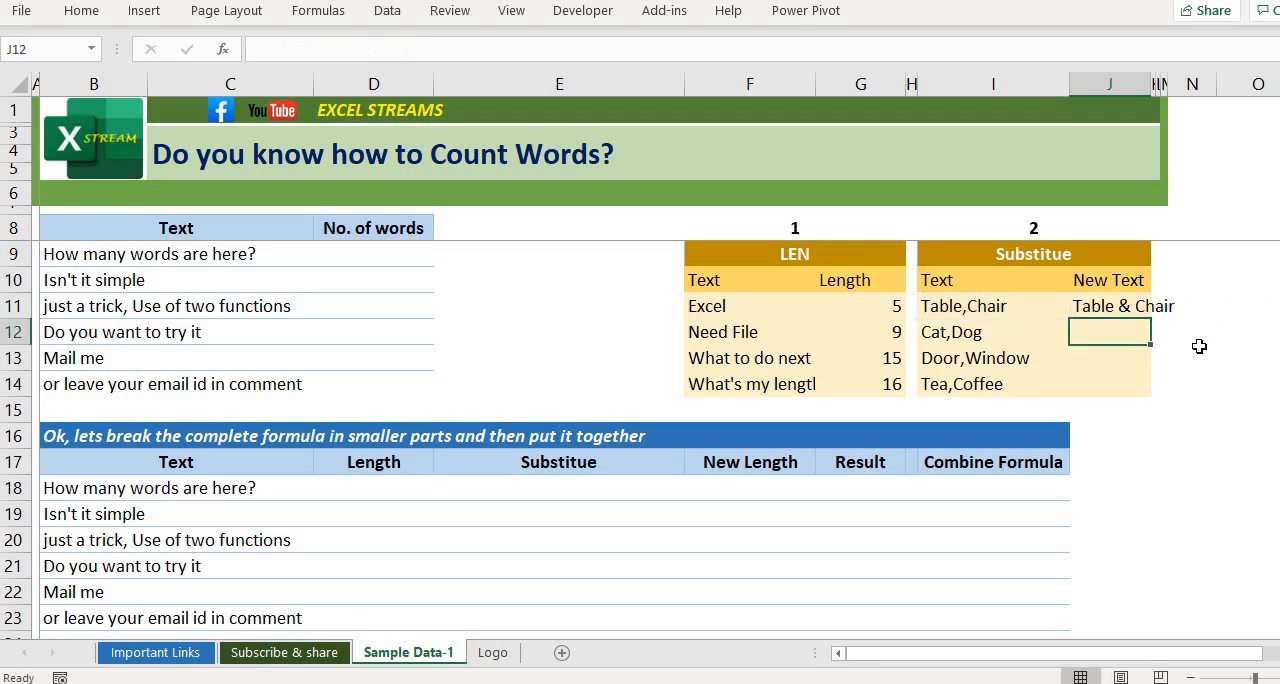
Step: Fill the SUBSTITUTE formula down from J11 through J14 for the other sample texts
key(ctrl+d)
key(Down)
key(ctrl+d)
key(Down)
key(ctrl+d)
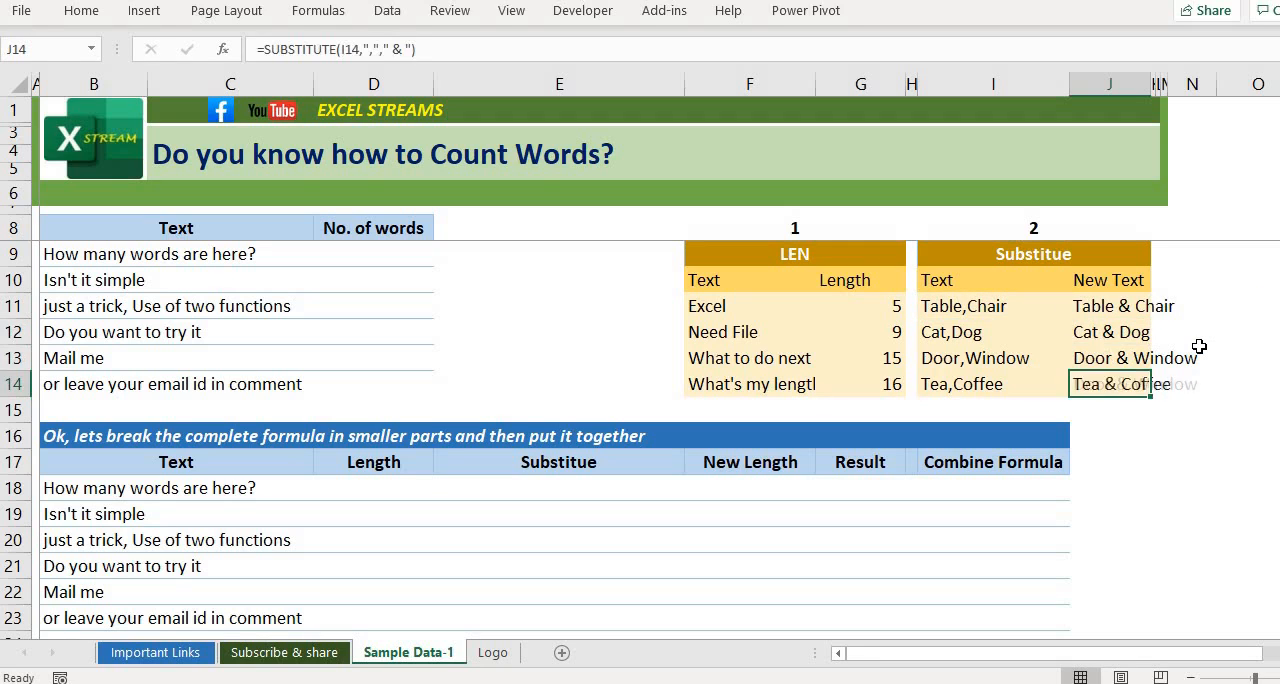
key(Up)
key(Up)
key(Up)
key(Down)
key(Down)
key(Down)
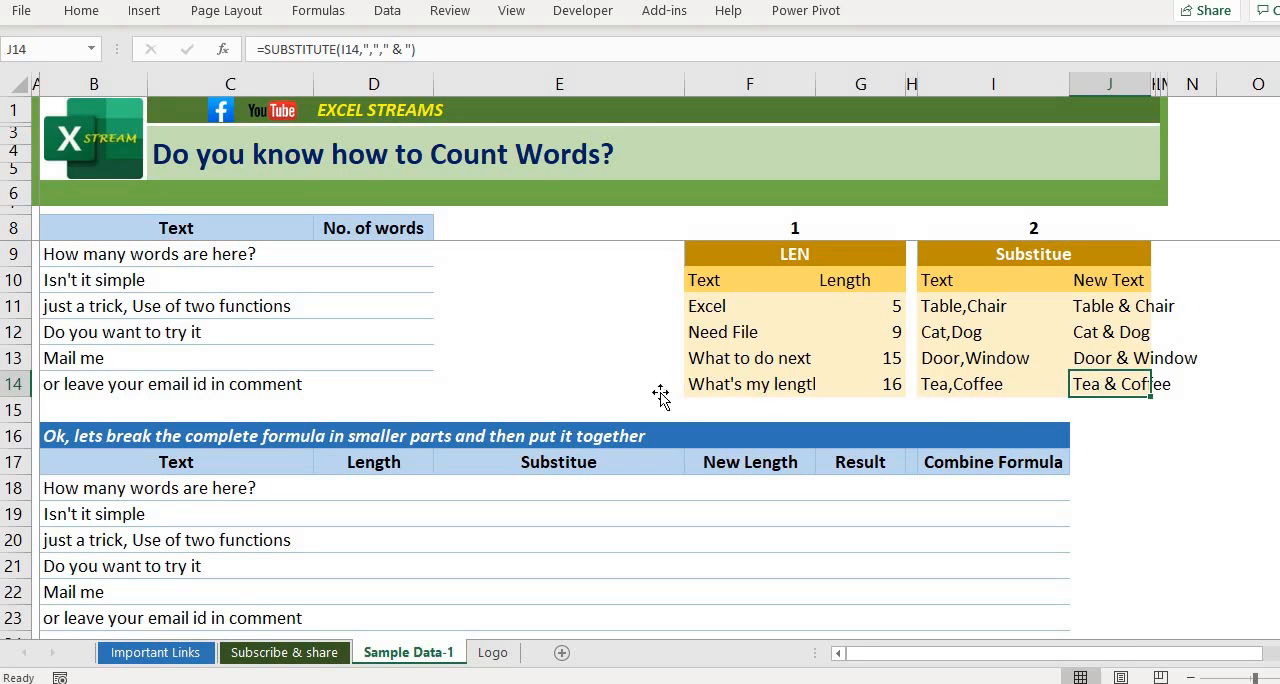
Step: Review the LEN and Substitute headings, then compare the texts in B9:B14 with those in B18:B23
drag(840, 254, 946, 254)
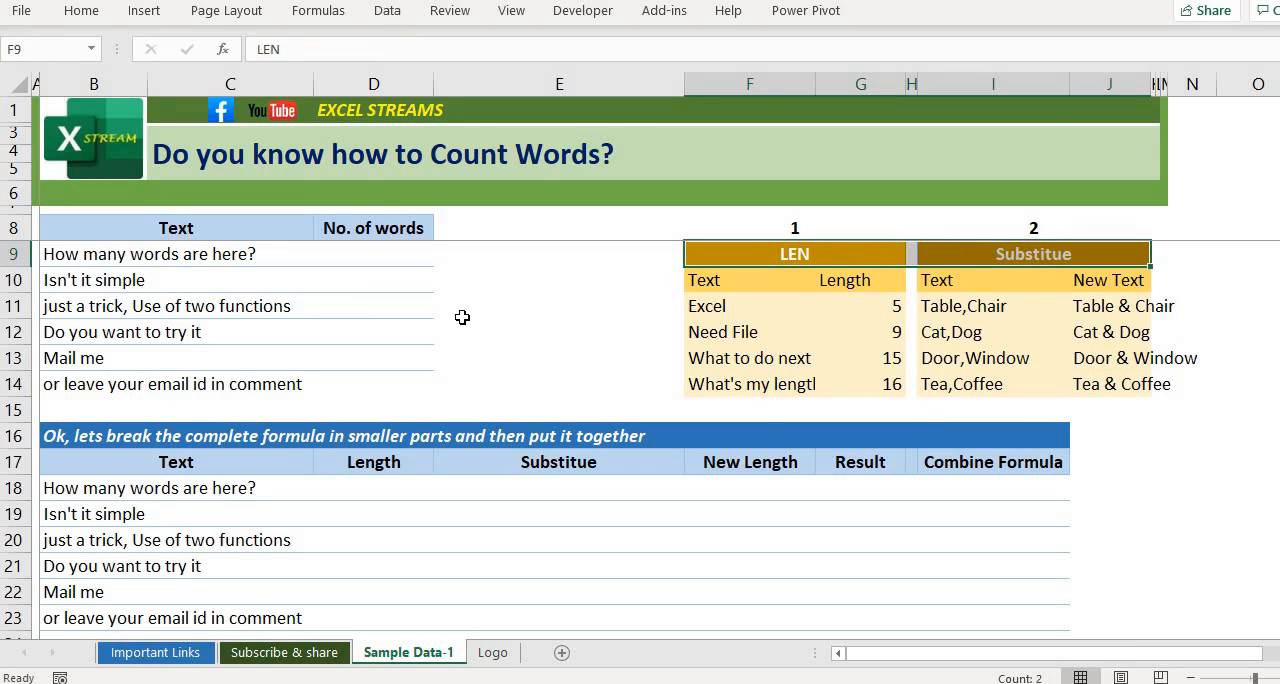
click(234, 258)
key(Down)
key(Down)
key(Down)
key(Down)
key(Down)
key(Down)
key(Down)
key(Down)
key(Down)
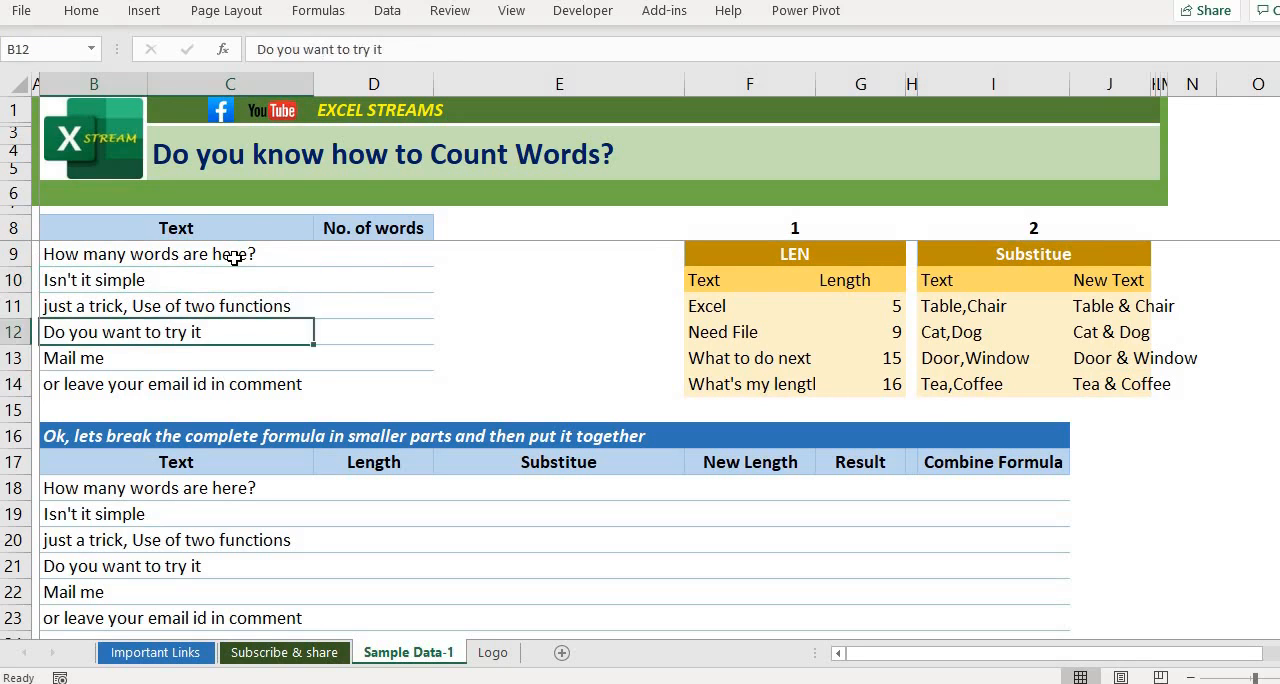
key(shift+Down)
key(shift+Down)
key(shift+Down)
key(shift+Down)
key(shift+Down)
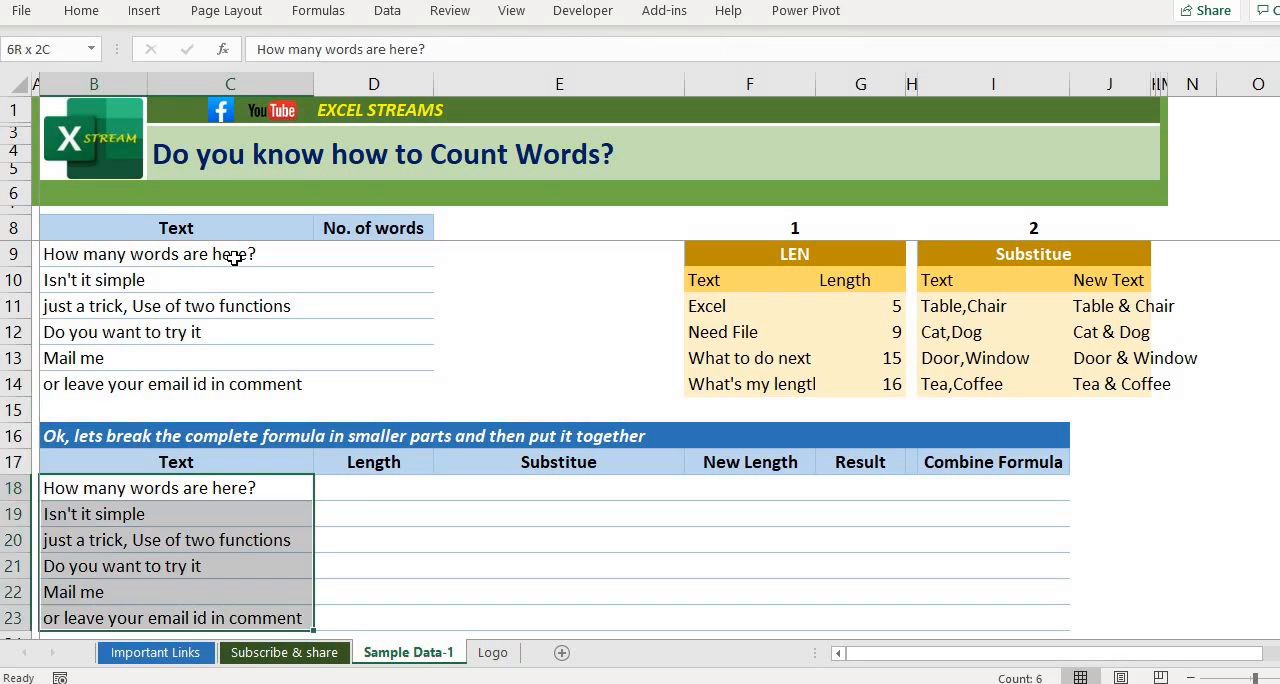
key(Up)
key(Up)
key(Up)
key(Up)
key(Up)
key(Right)
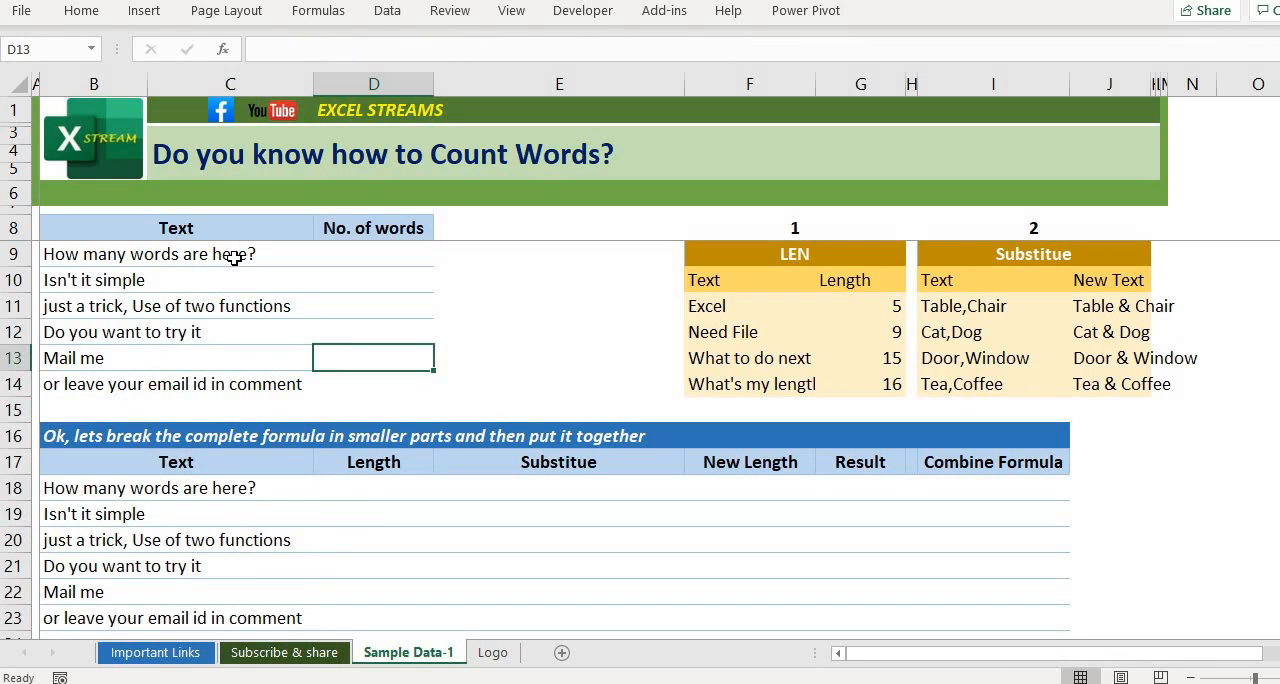
text(-=)
key(Escape)
key(Down)
key(Down)
key(Down)
key(Down)
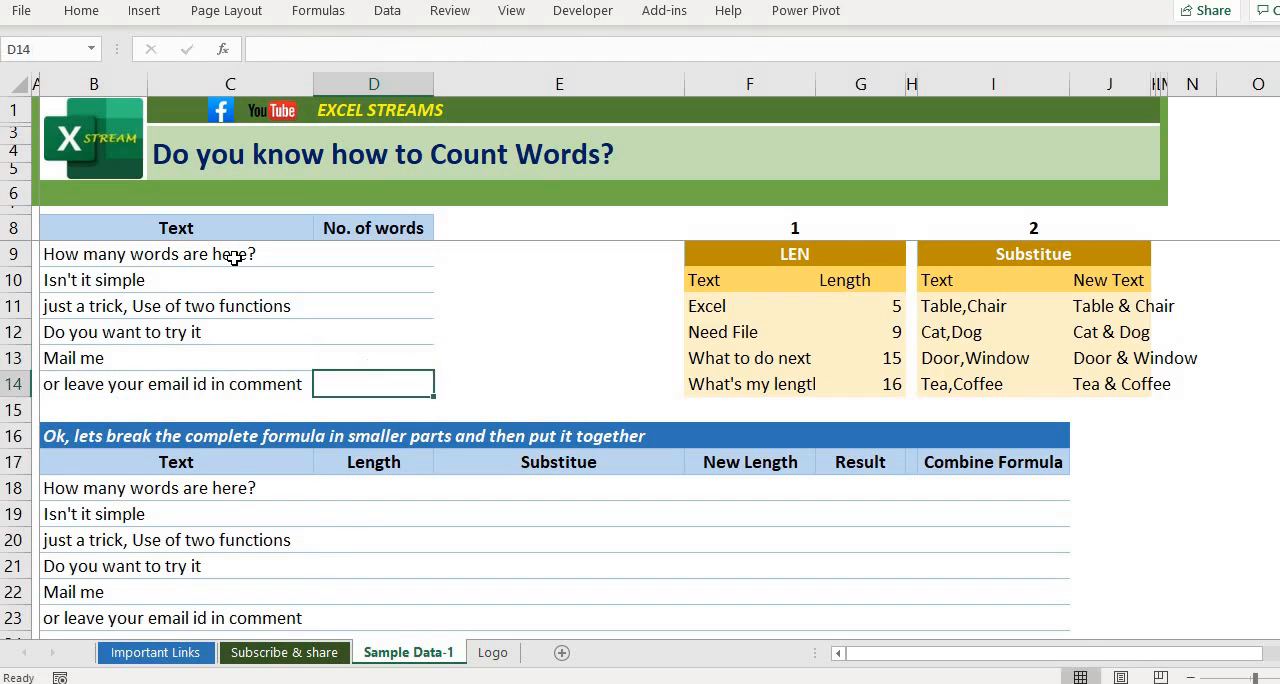
Step: Examine the row 17 headings of the formula breakdown table, from Length to Combine Formula
key(Left)
key(ctrl+shift+Down)
key(Right)
key(Right)
key(Right)
key(Right)
key(Right)
key(Right)
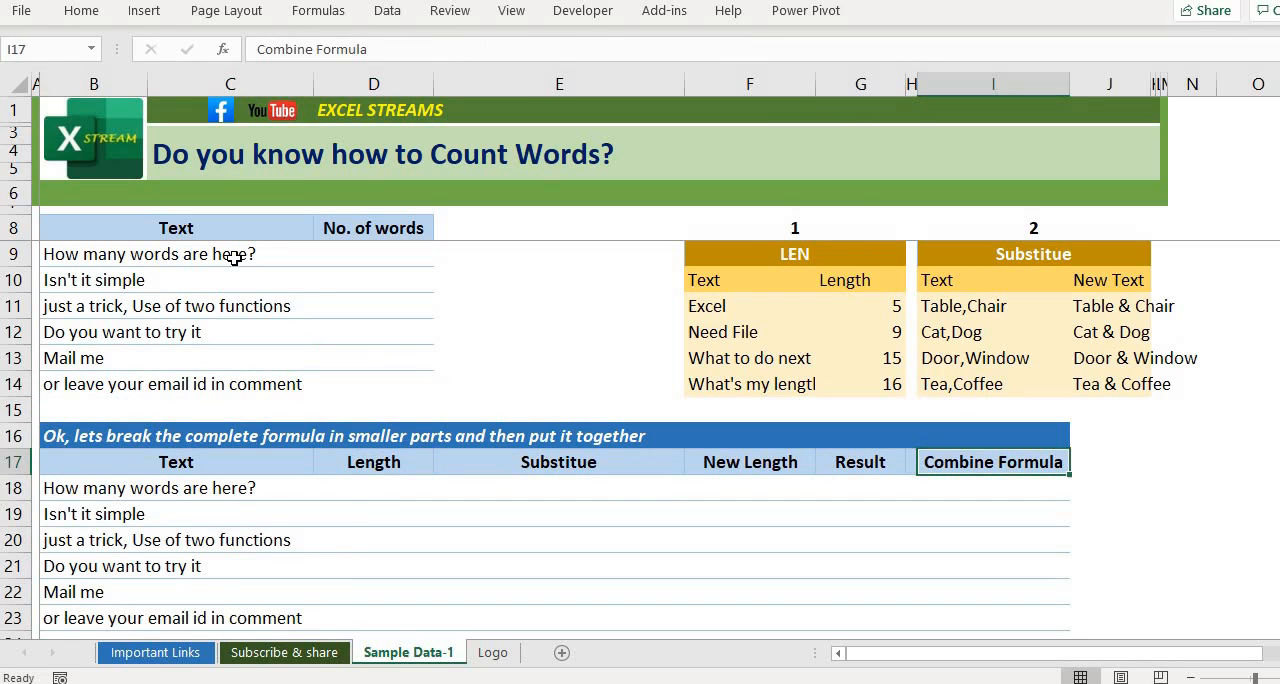
key(Left)
key(Left)
key(Left)
key(Left)
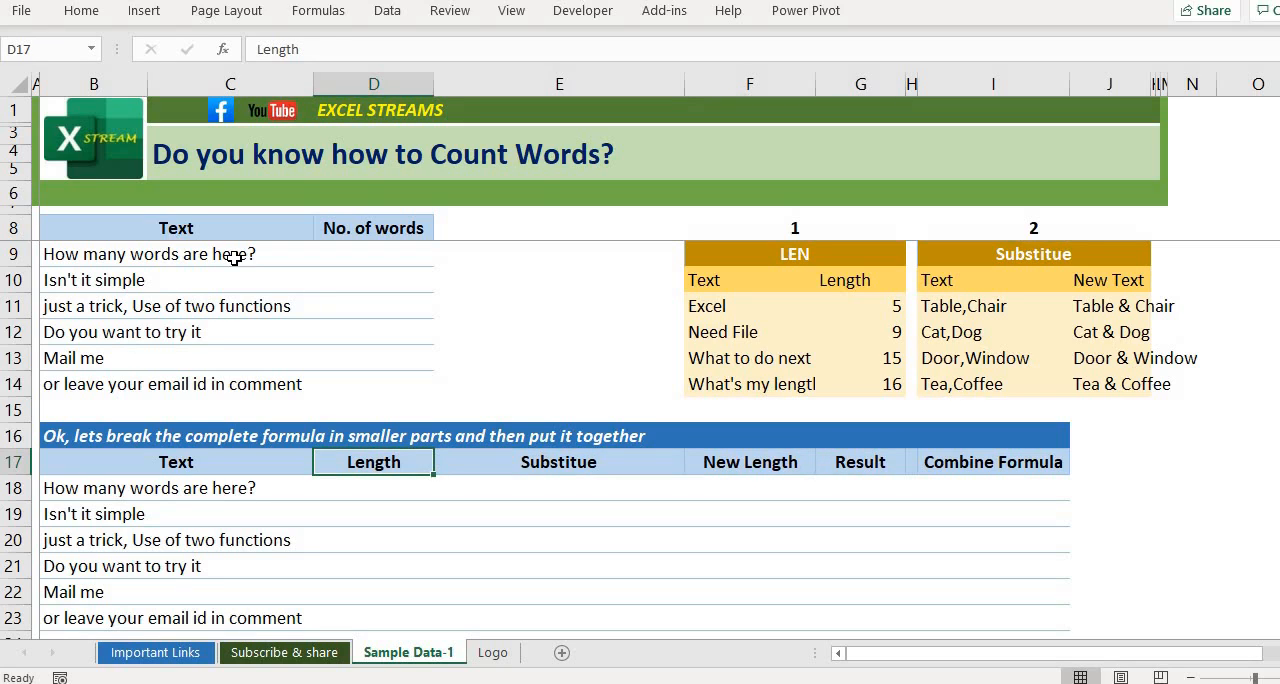
Step: Enter =LEN(B18) in cell D18 to get the length of the first text in the breakdown table
key(Down)
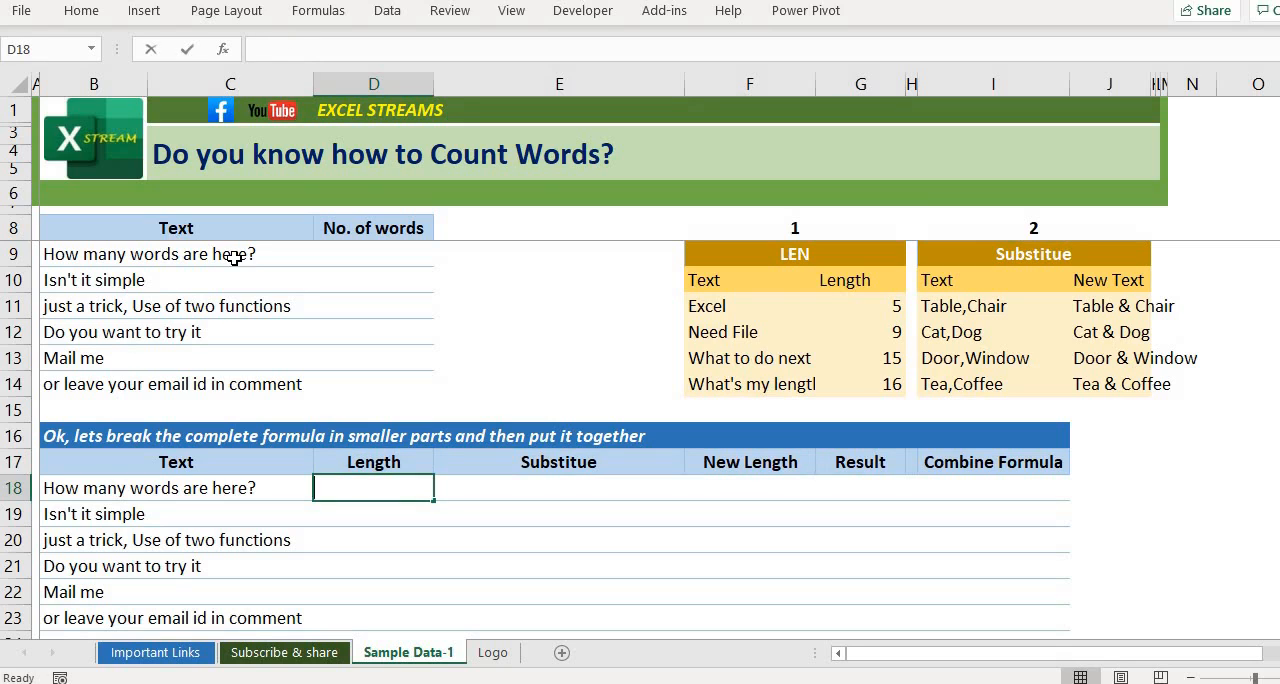
text(=le)
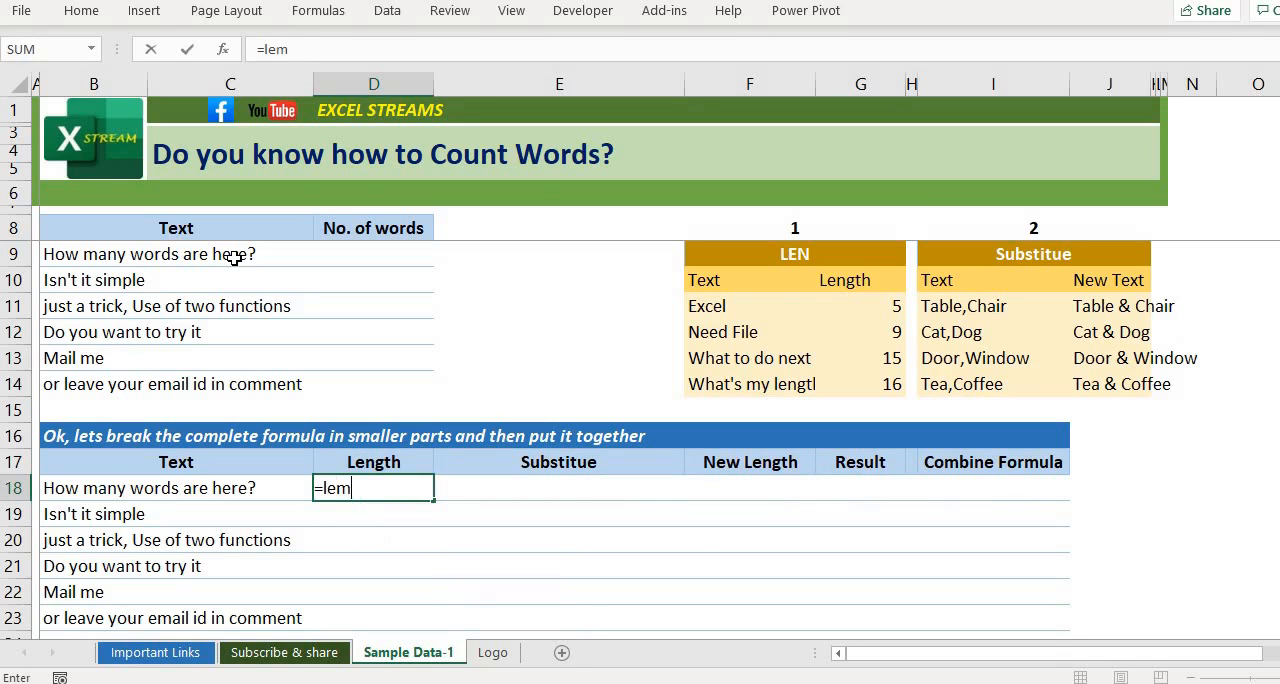
text(n()
key(Left)
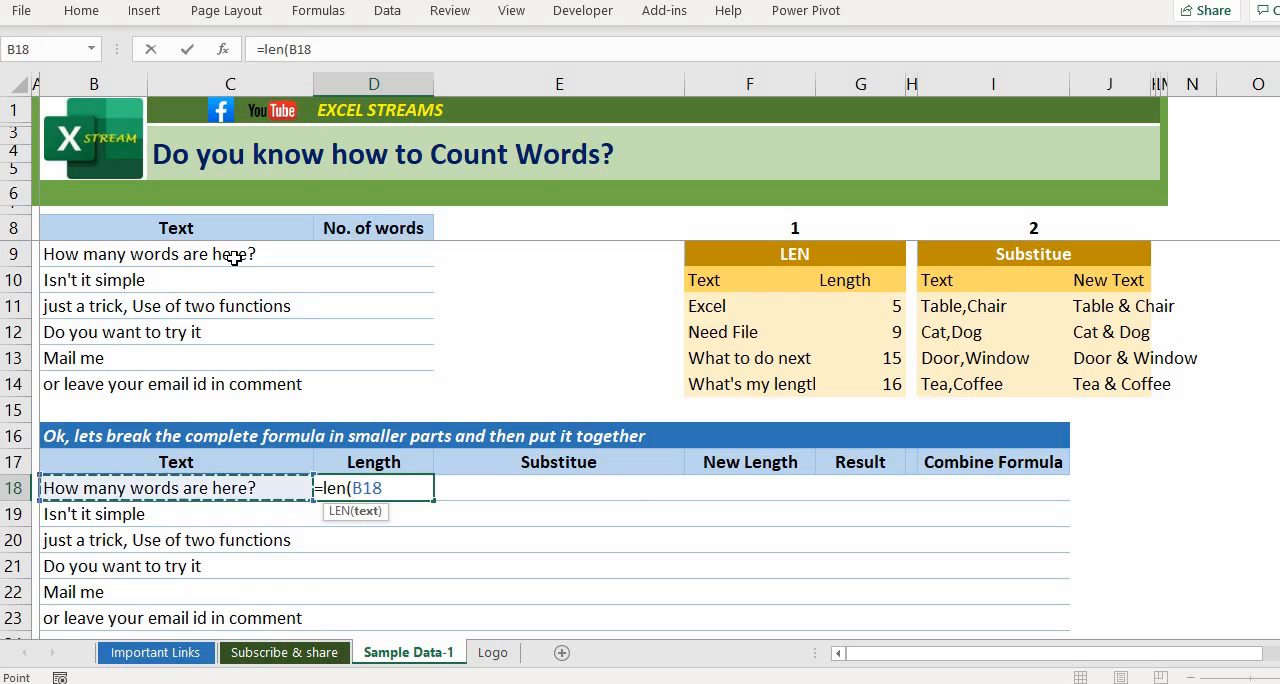
text())
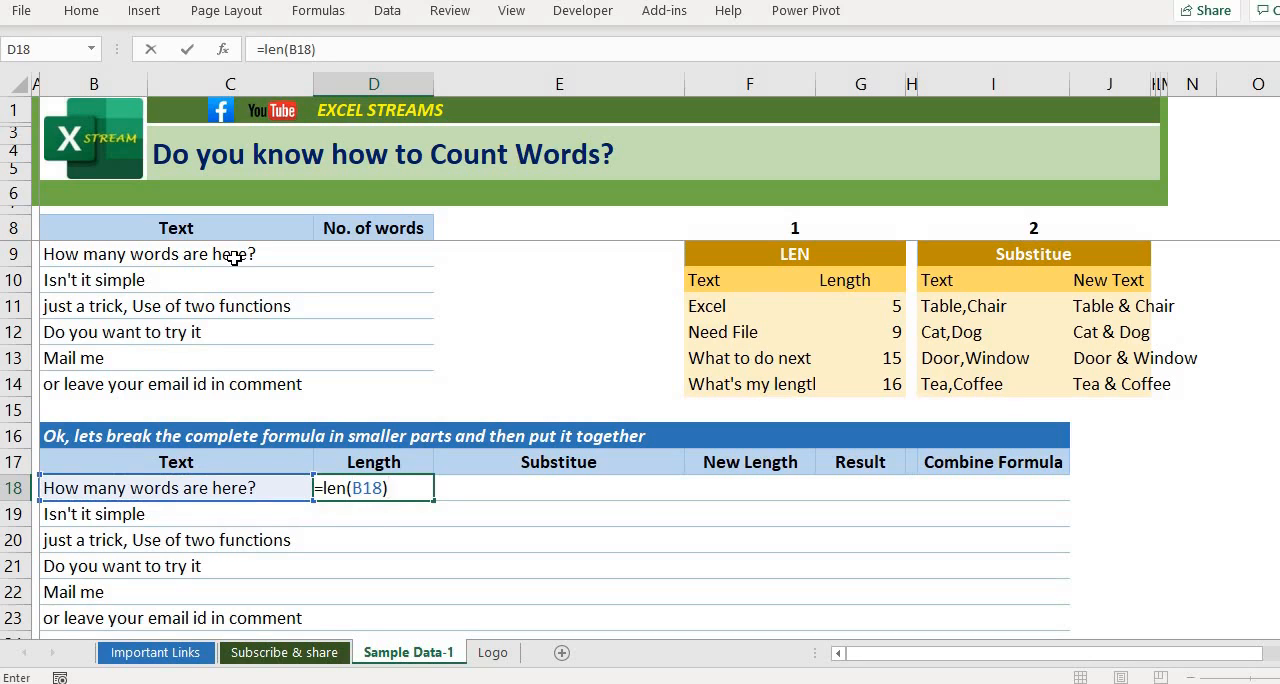
key(Return)
Step: Fill the LEN formula down the Length column from D18 through D23
key(Right)
key(Up)
key(Down)
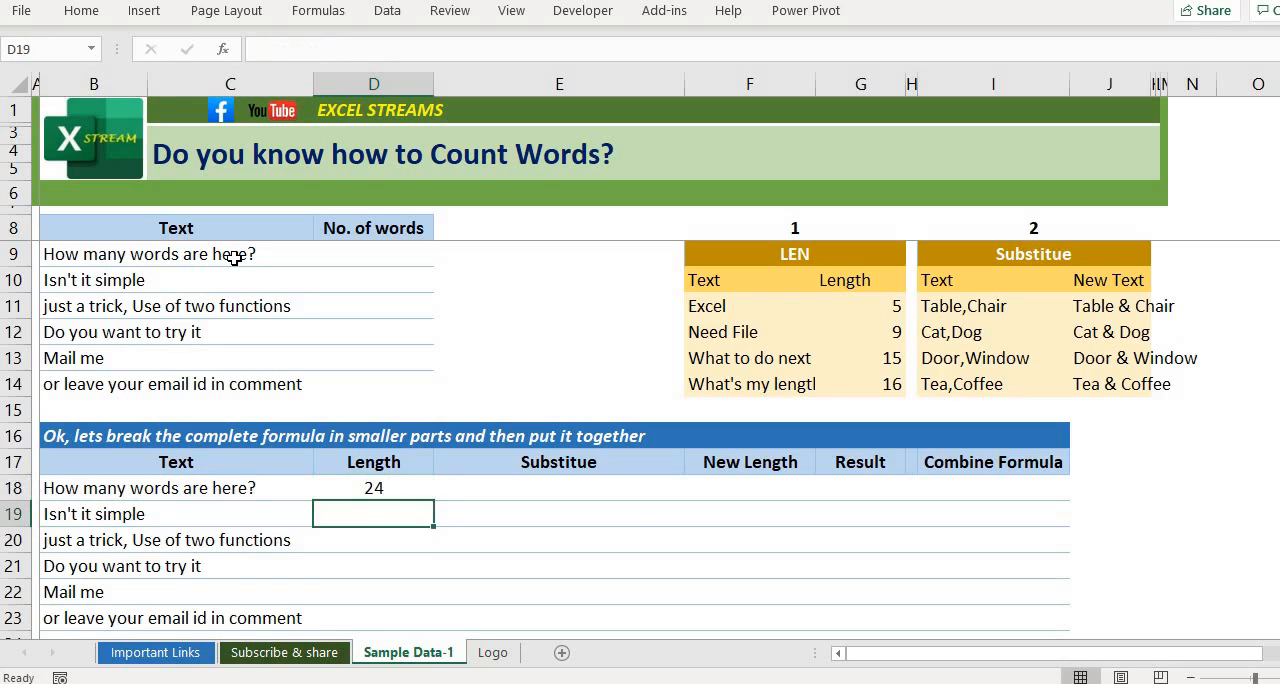
key(ctrl+d)
key(Down)
key(ctrl+d)
key(Down)
key(ctrl+d)
key(Down)
key(ctrl+d)
key(Down)
key(ctrl+d)
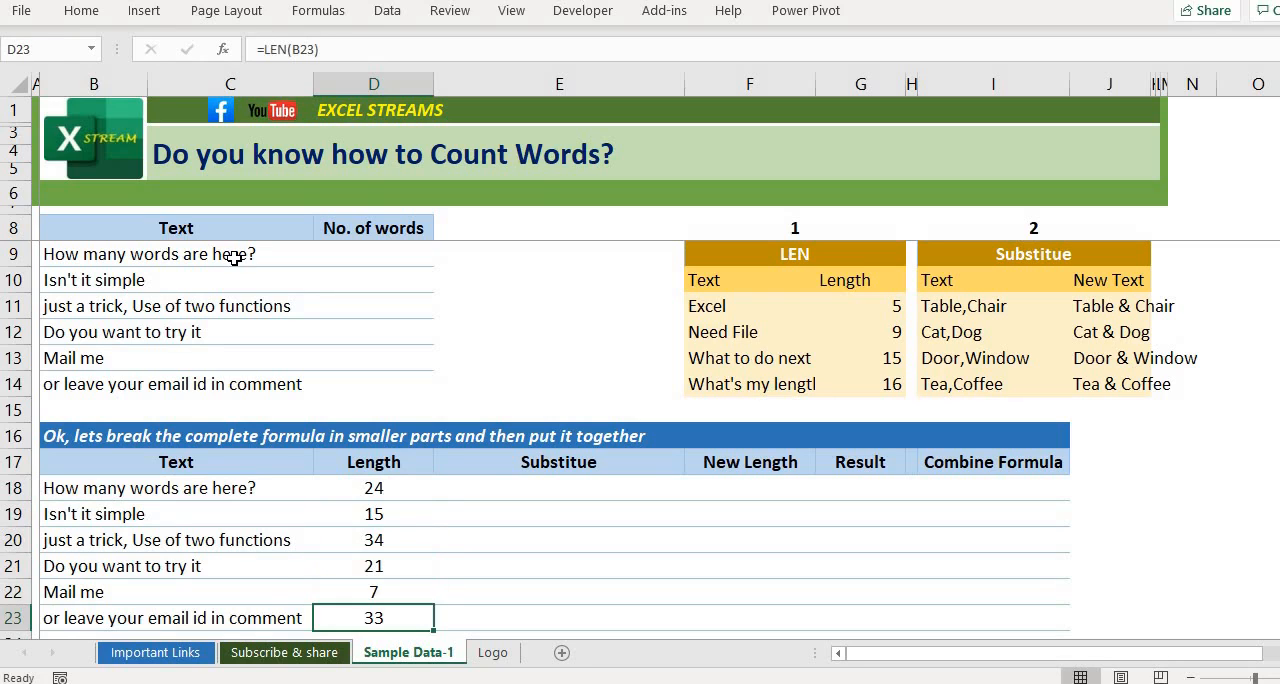
Step: Review the Length results in D18:D23 and compare the text in B18 with the Substitute cell E18
key(ctrl+shift+Up)
key(shift+Down)
key(Up)
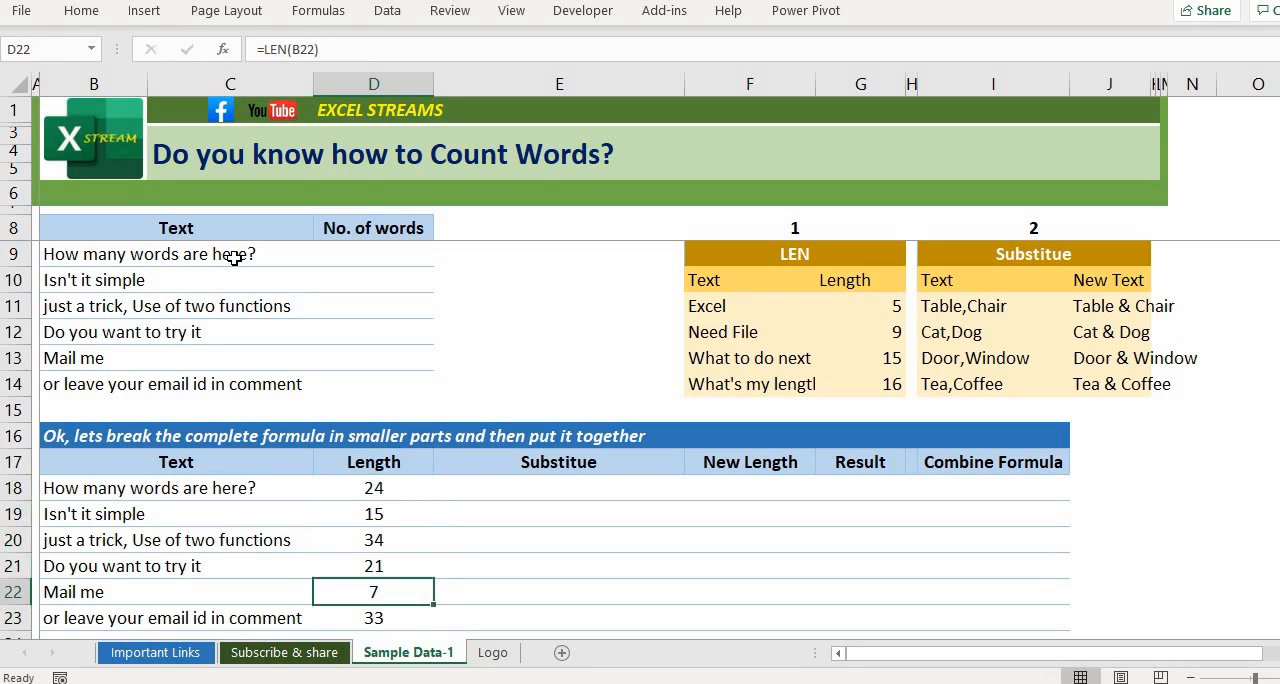
key(Up)
key(ctrl+Up)
key(Right)
key(Down)
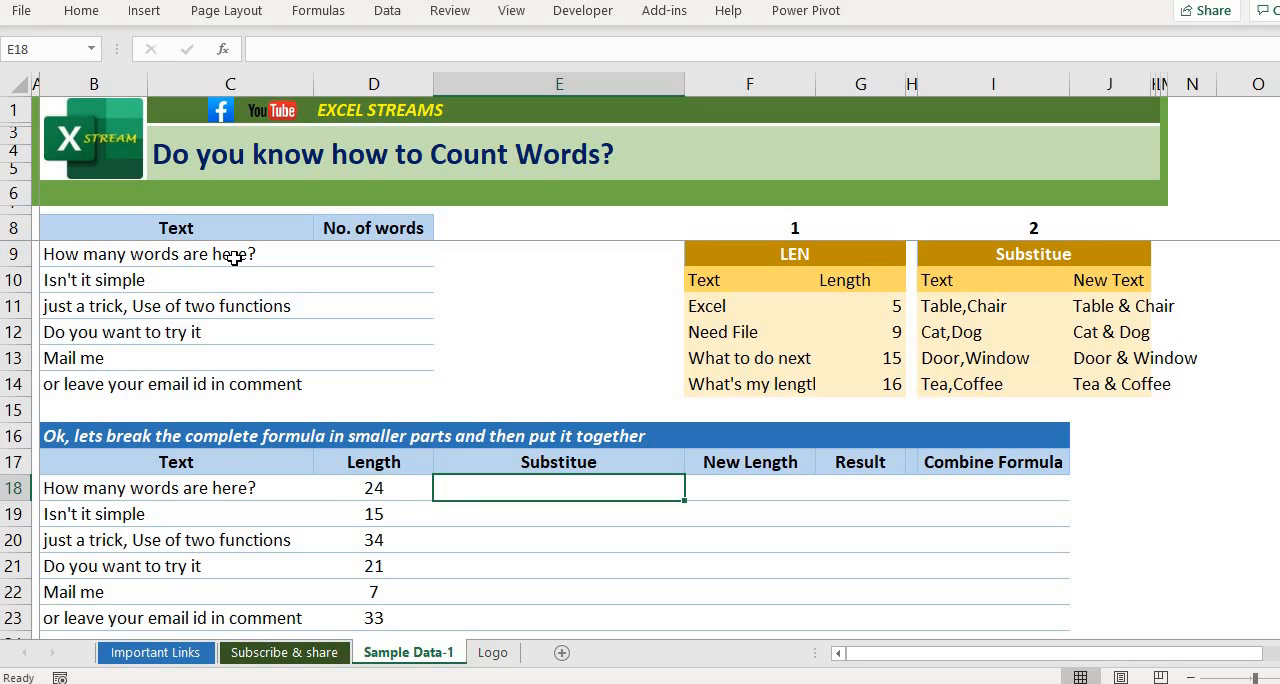
key(Left)
key(Left)
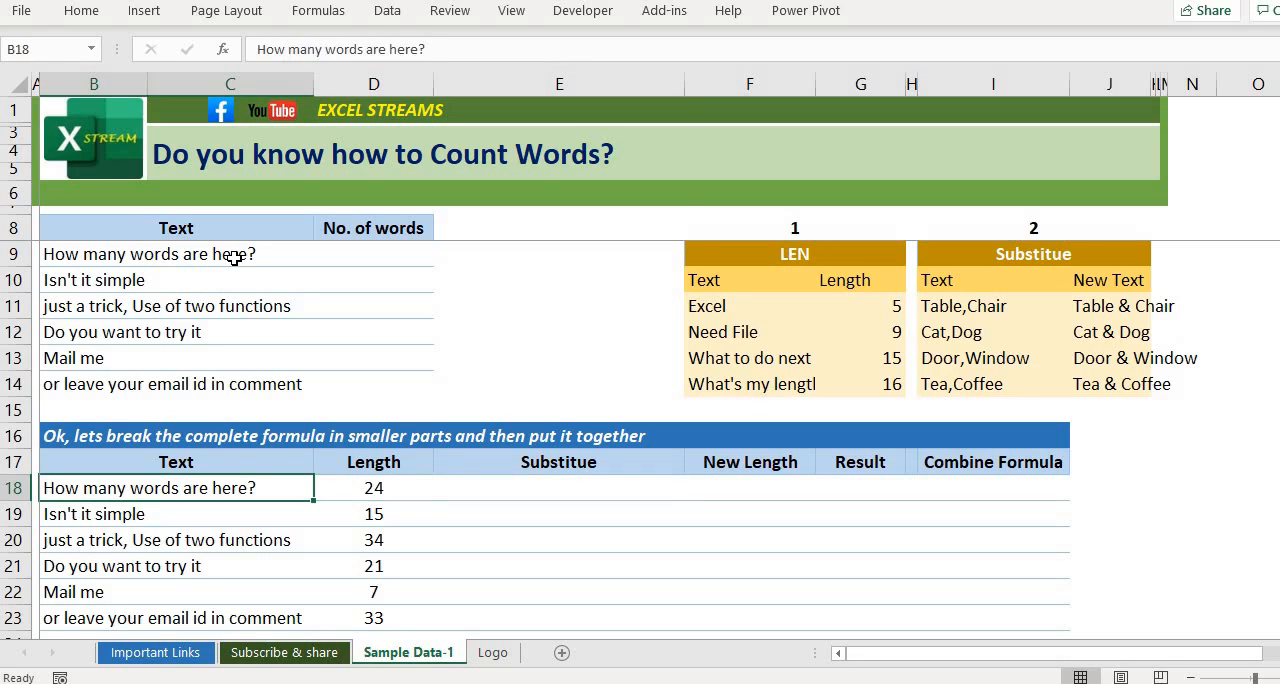
key(Right)
key(Right)
key(Left)
key(Left)
click(506, 496)
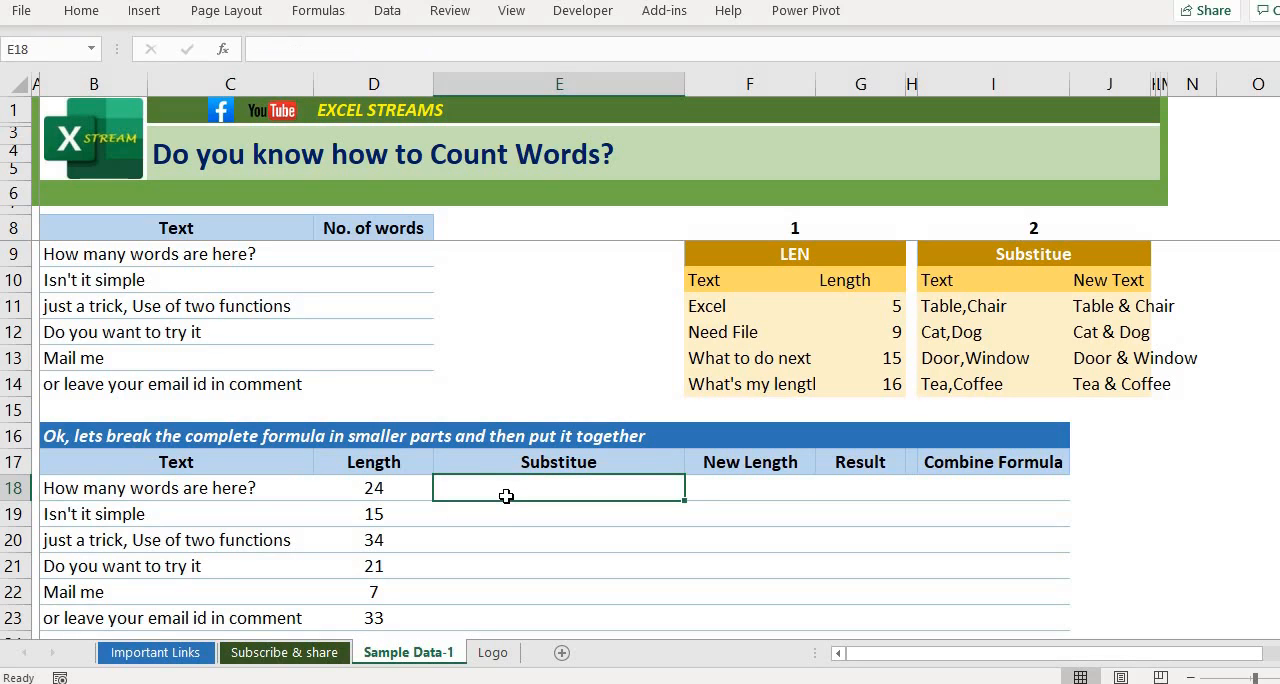
Step: Enter =SUBSTITUTE(B18," ","") in cell E18 to remove the spaces from the first text, and check its reference
text(=)
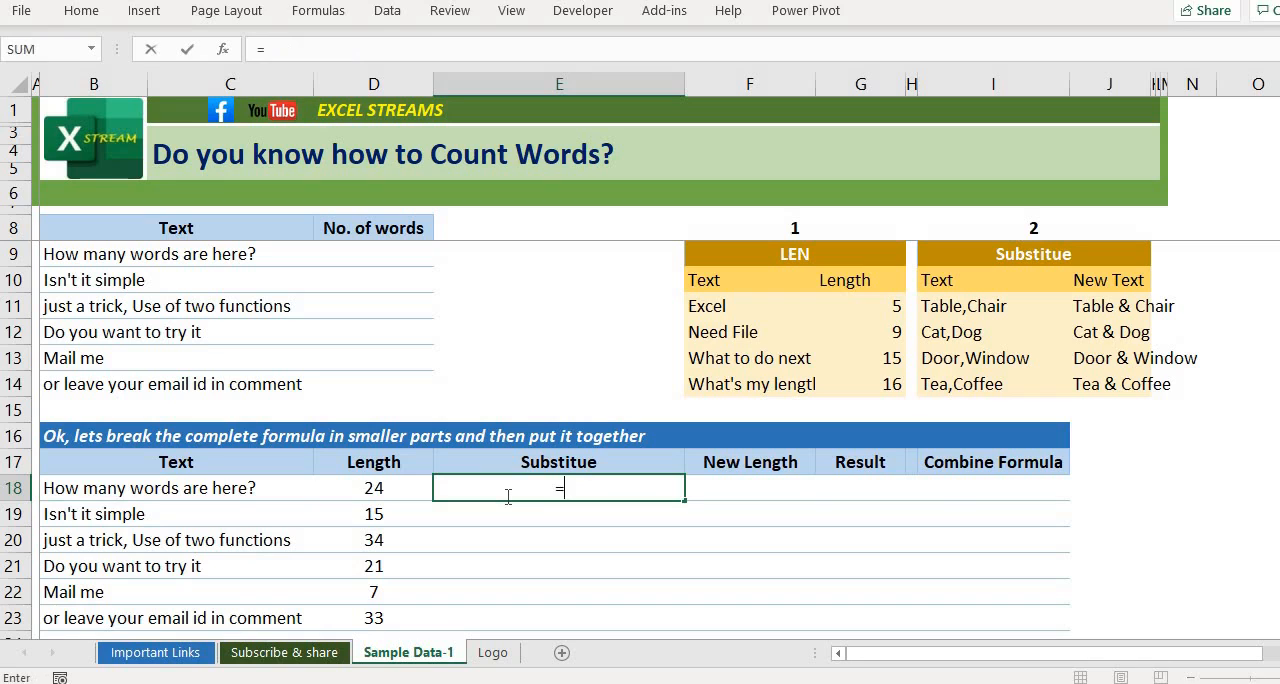
text(sub)
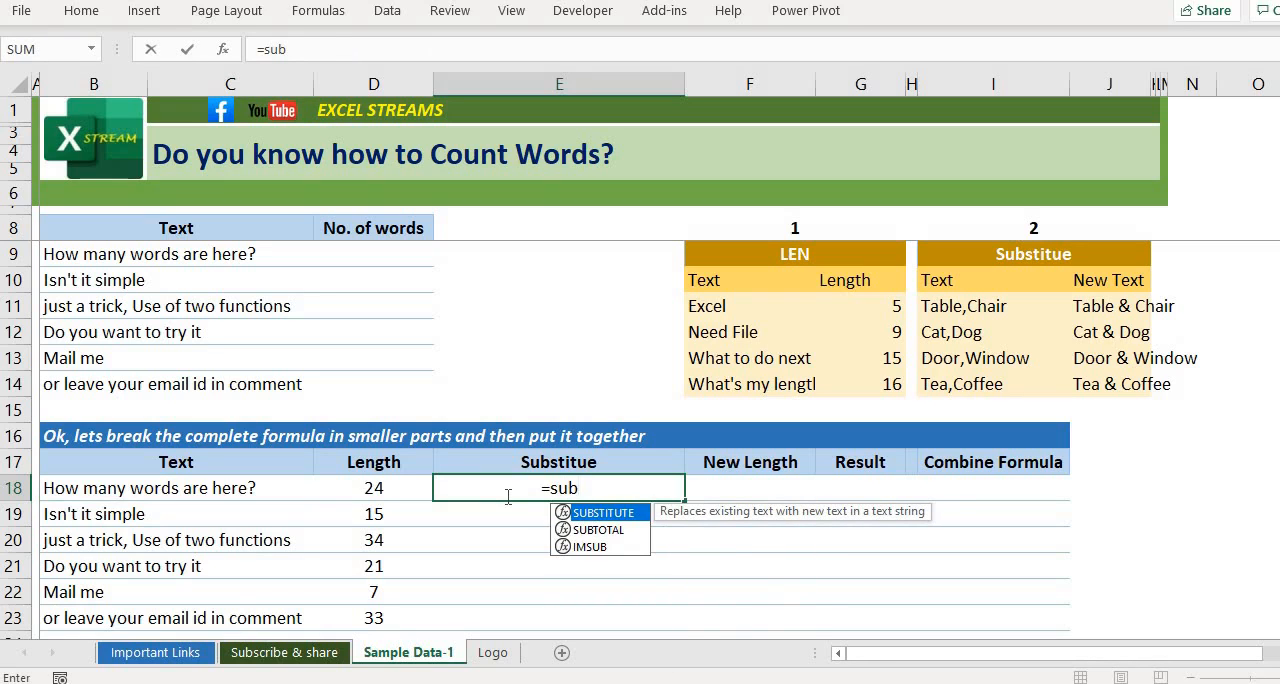
key(Tab)
click(240, 488)
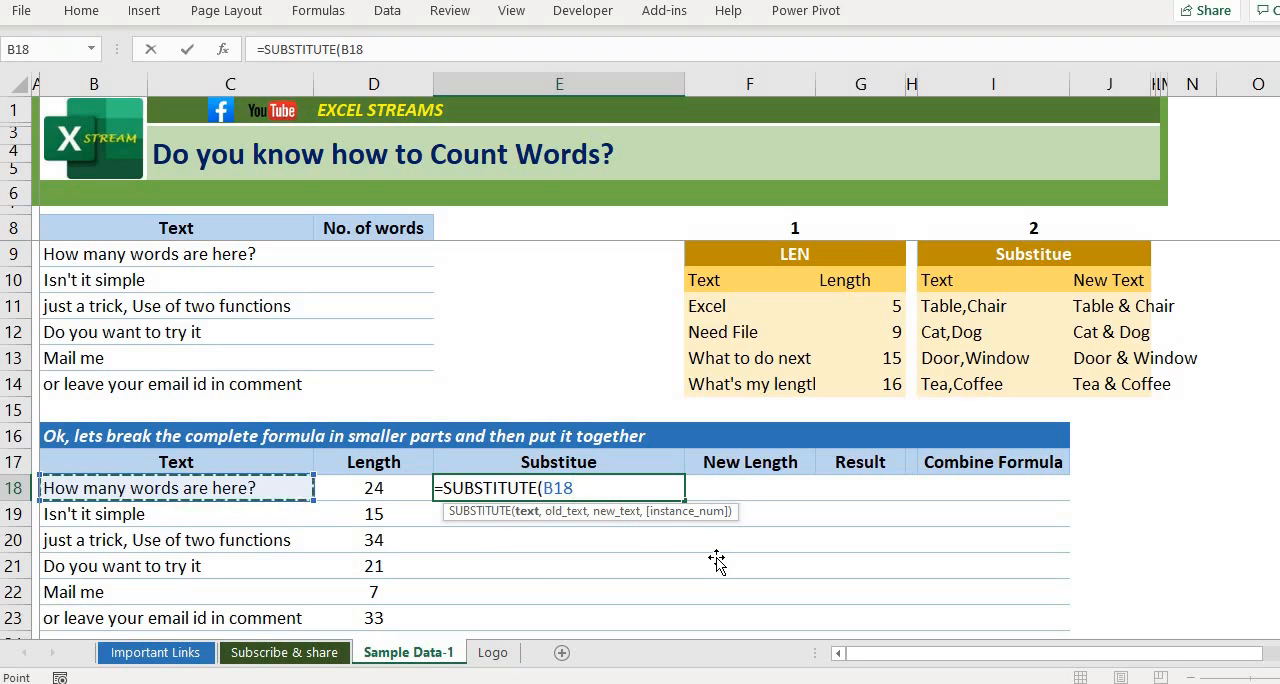
text(,)
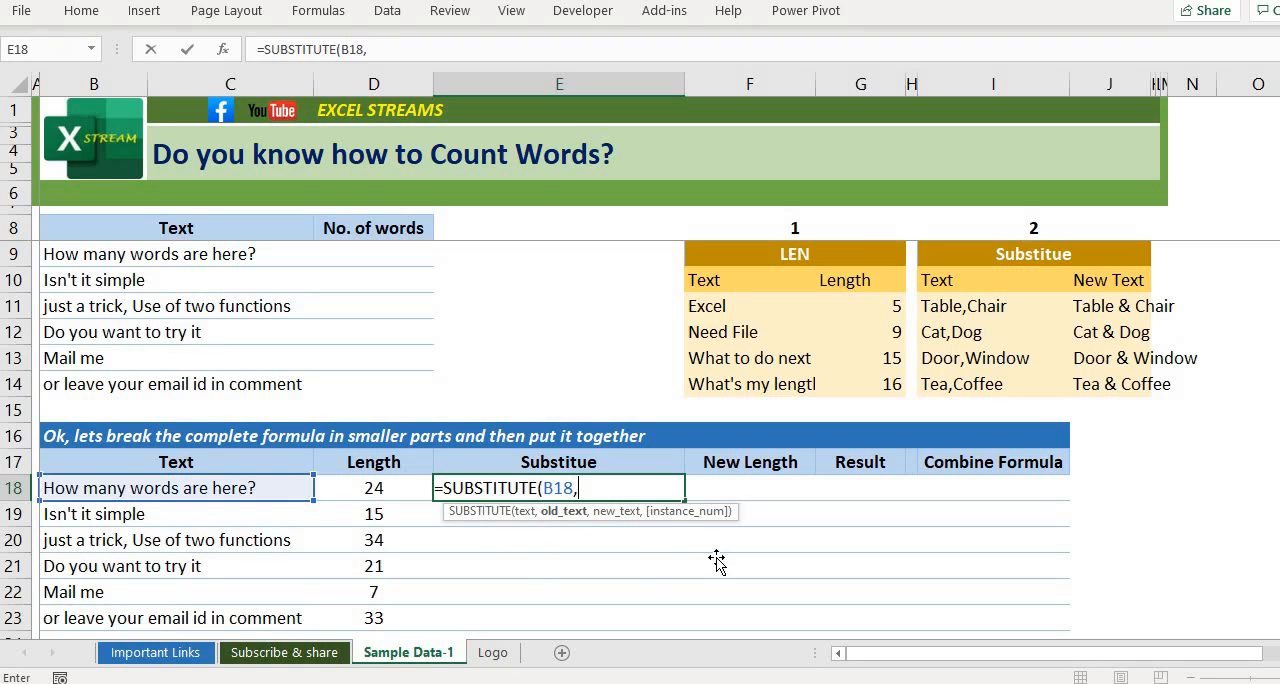
text(" ","")
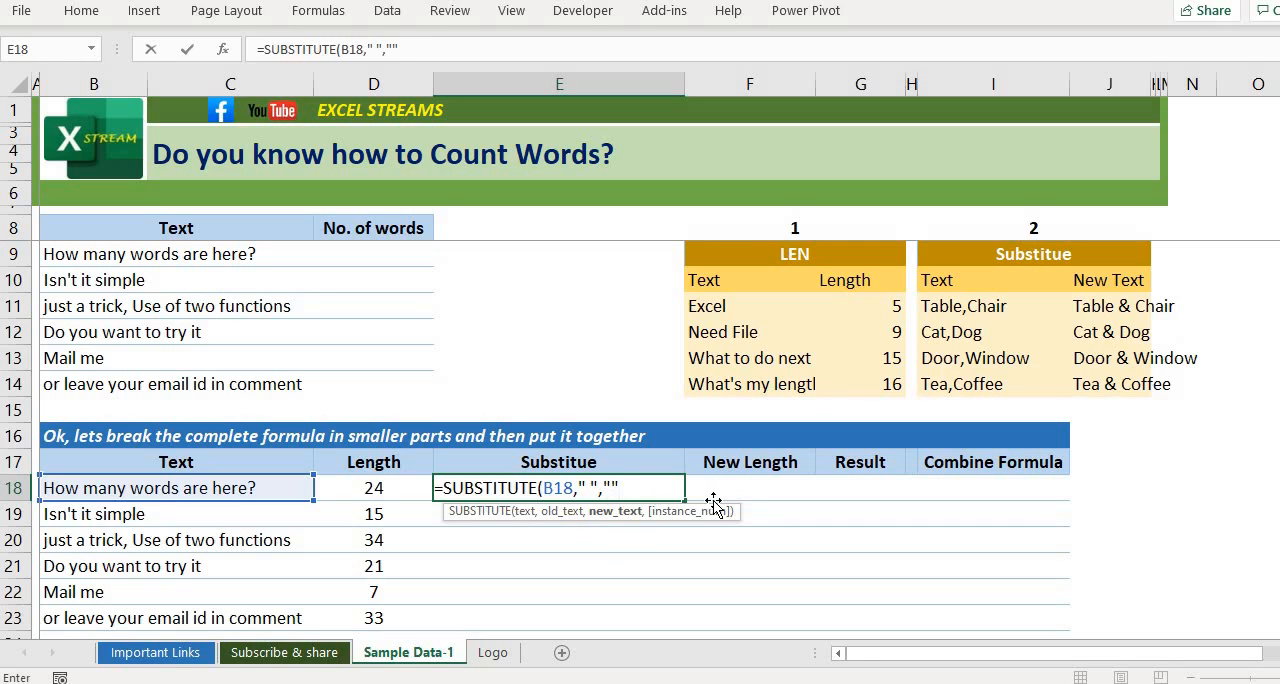
text())
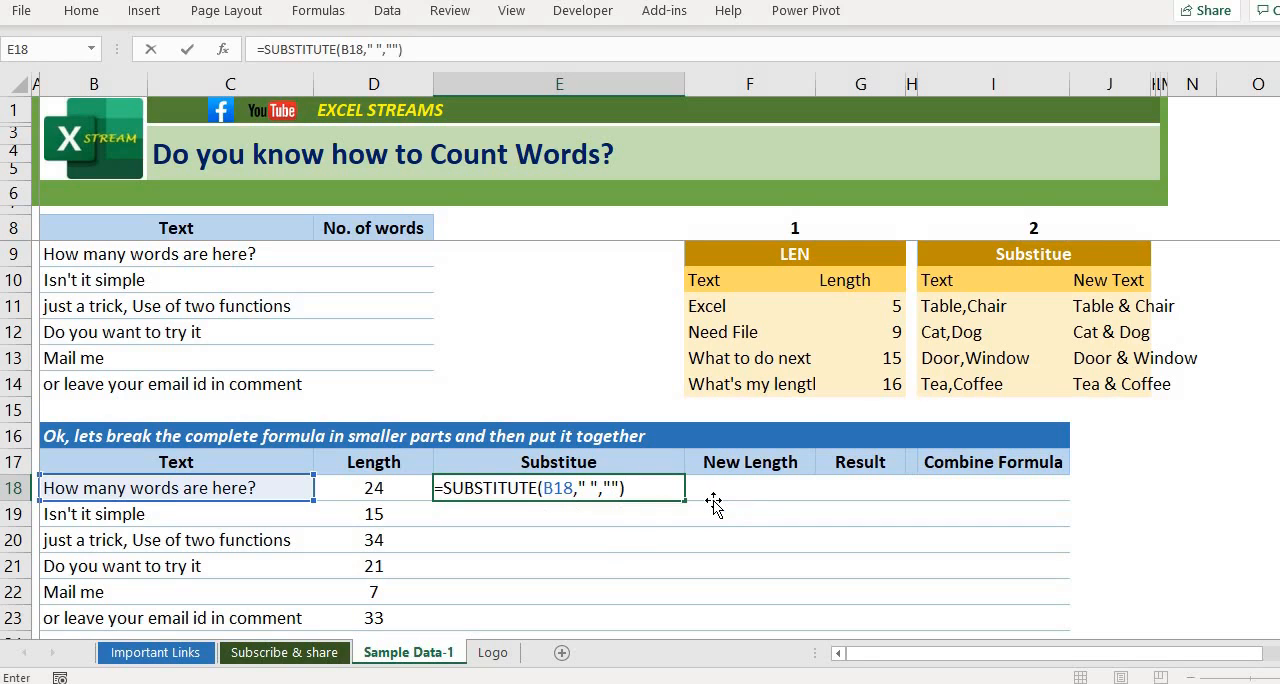
key(Return)
key(Up)
key(Right)
key(Right)
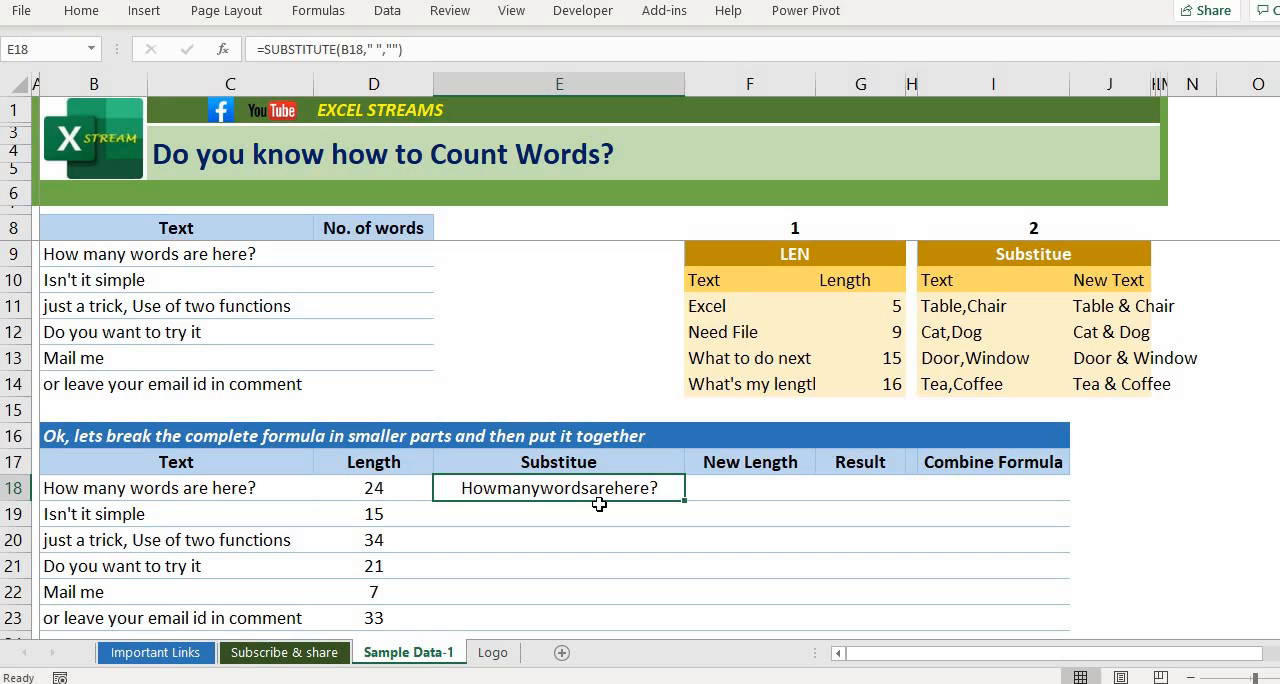
key(F2)
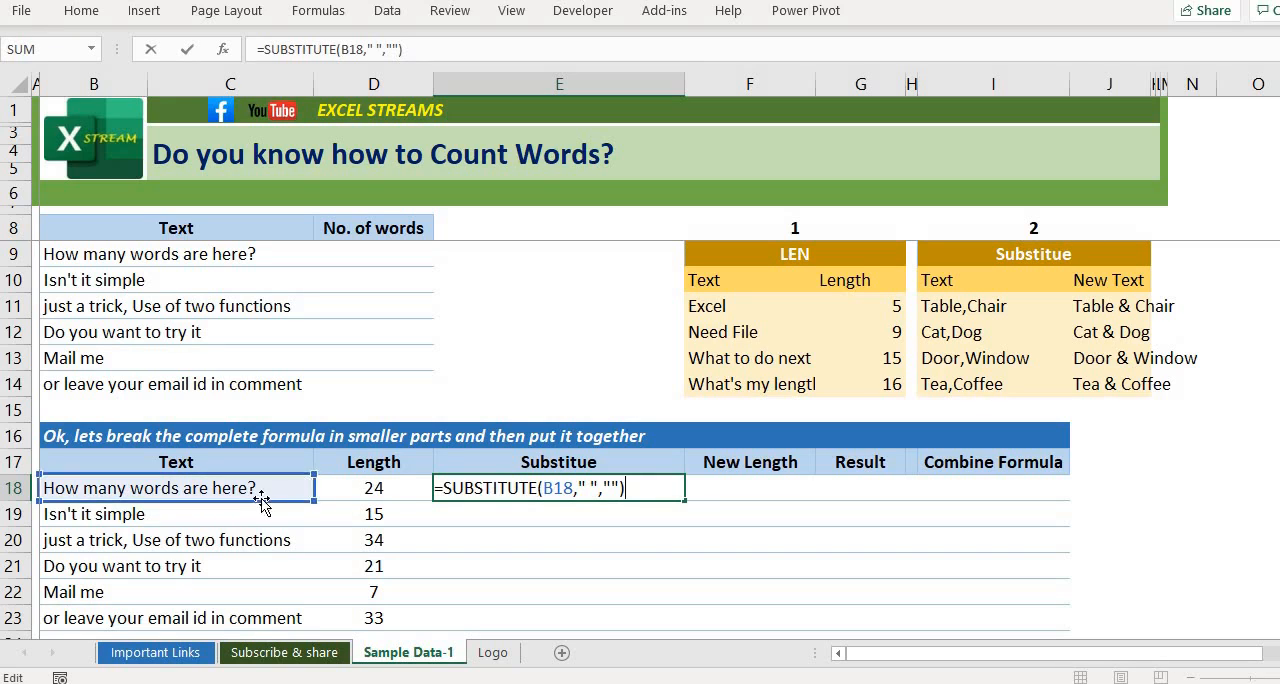
key(Escape)
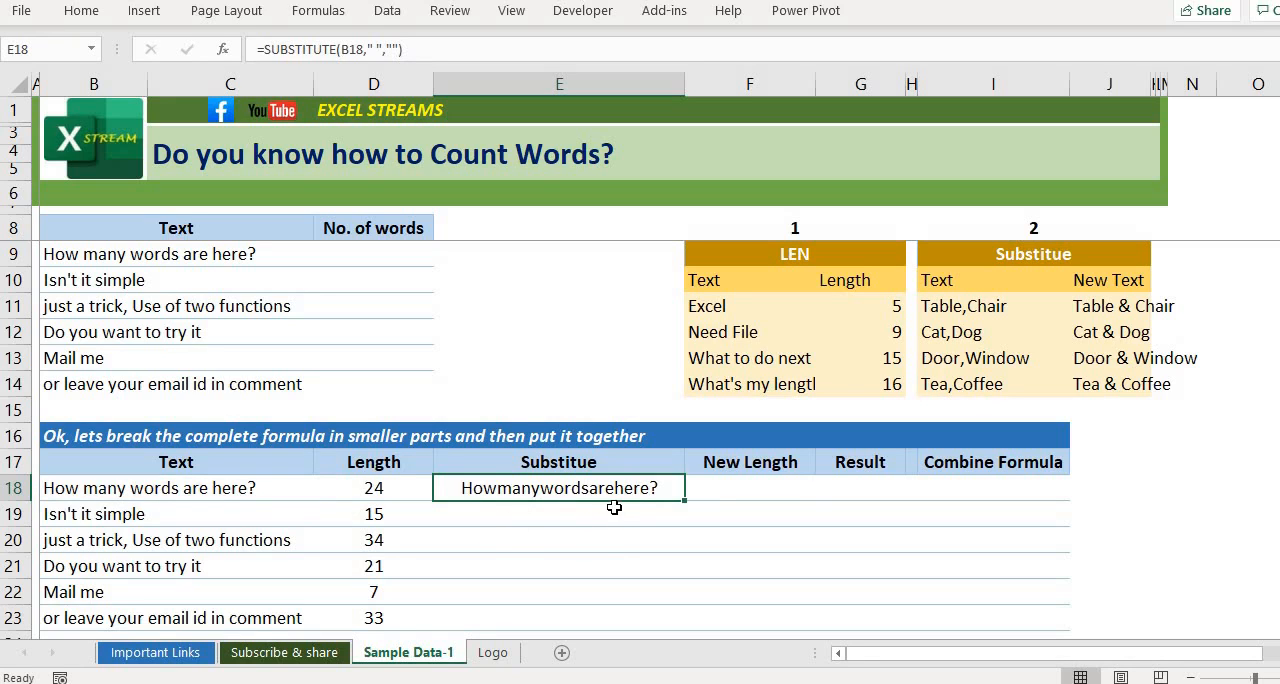
Step: Enter =LEN(E18) in cell F18 to get the length of the text without spaces
key(Right)
text(=)
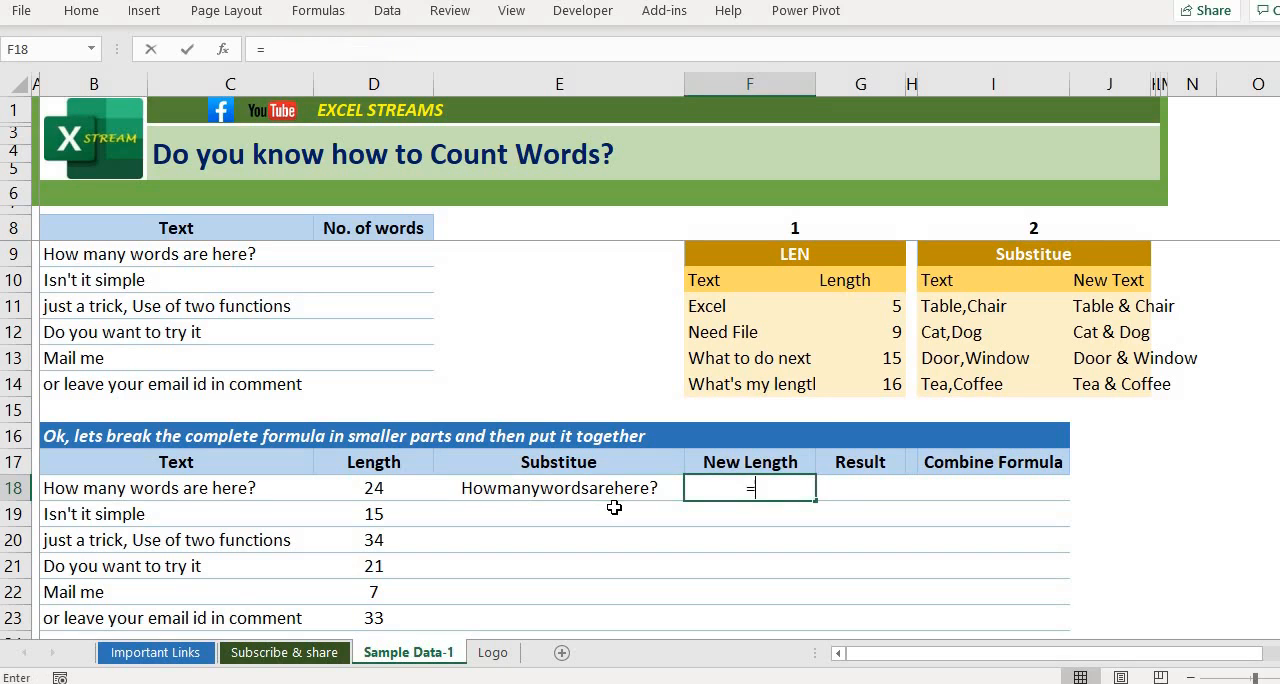
text(len()
click(614, 508)
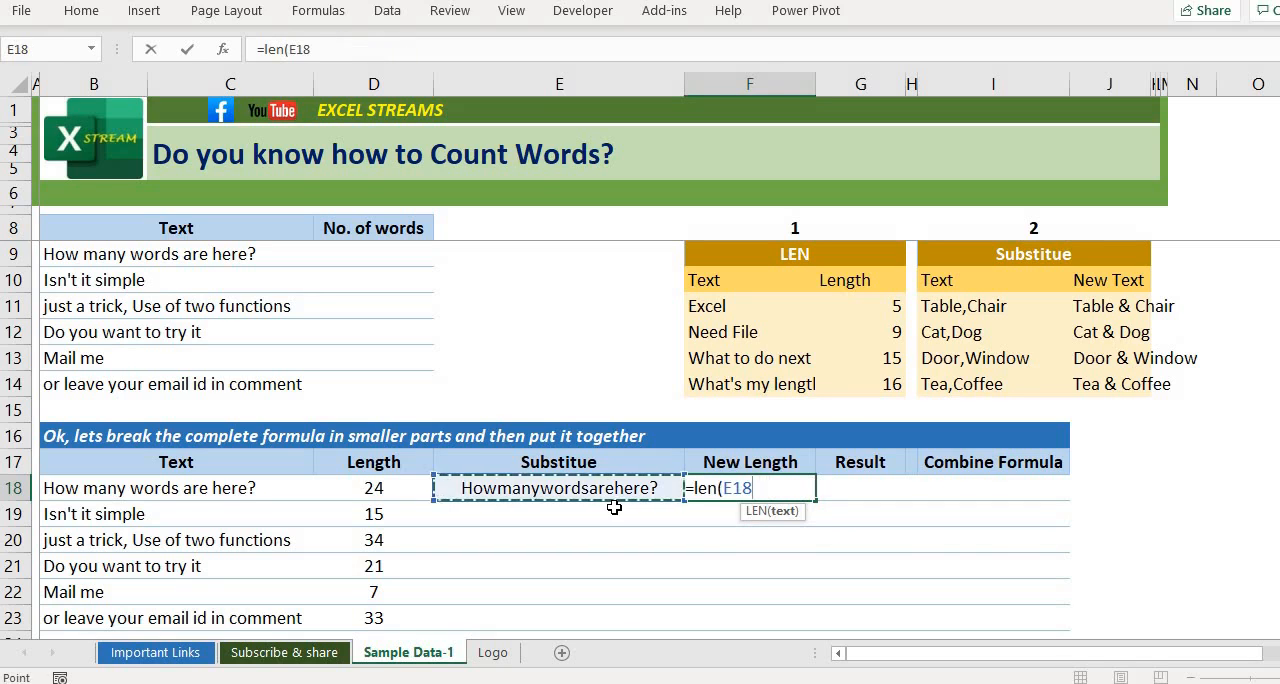
text())
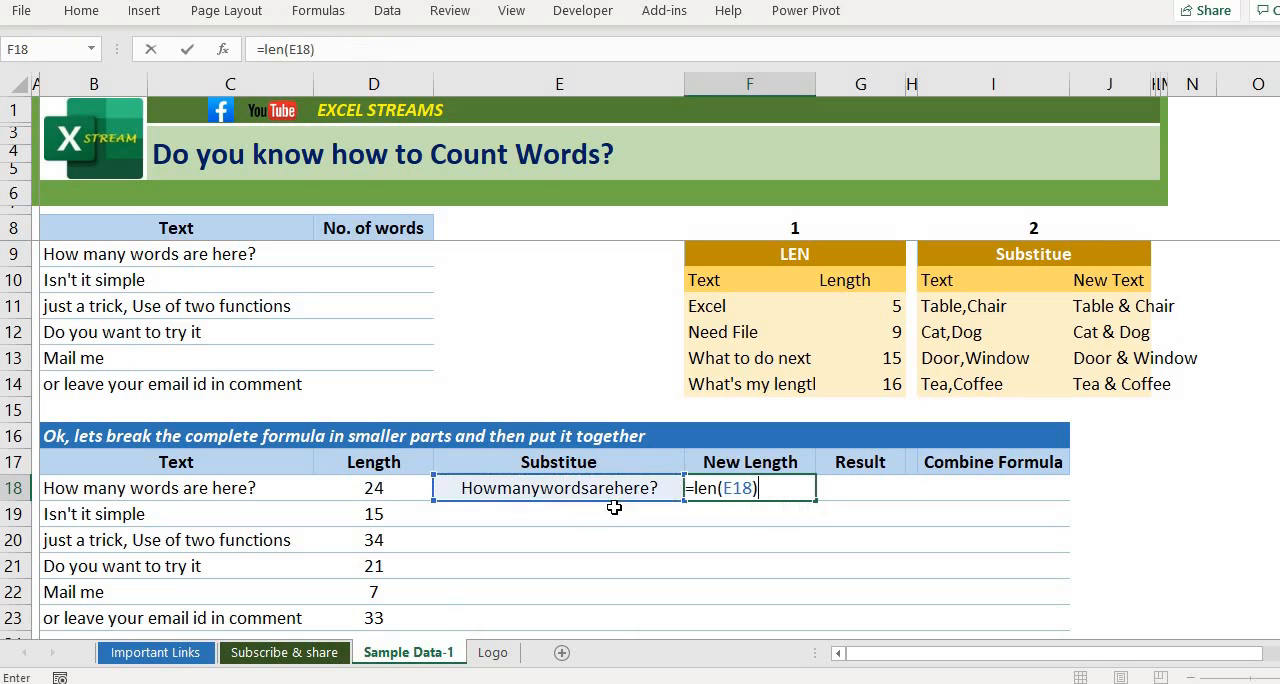
key(Return)
key(Up)
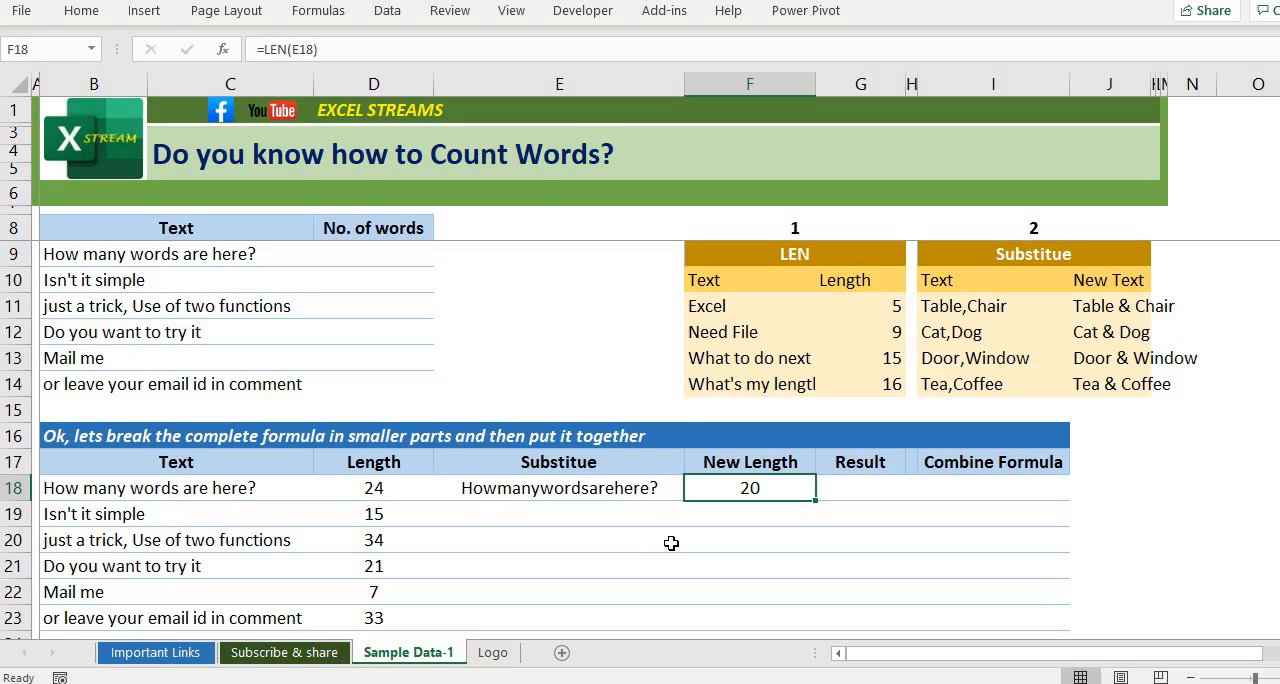
key(Right)
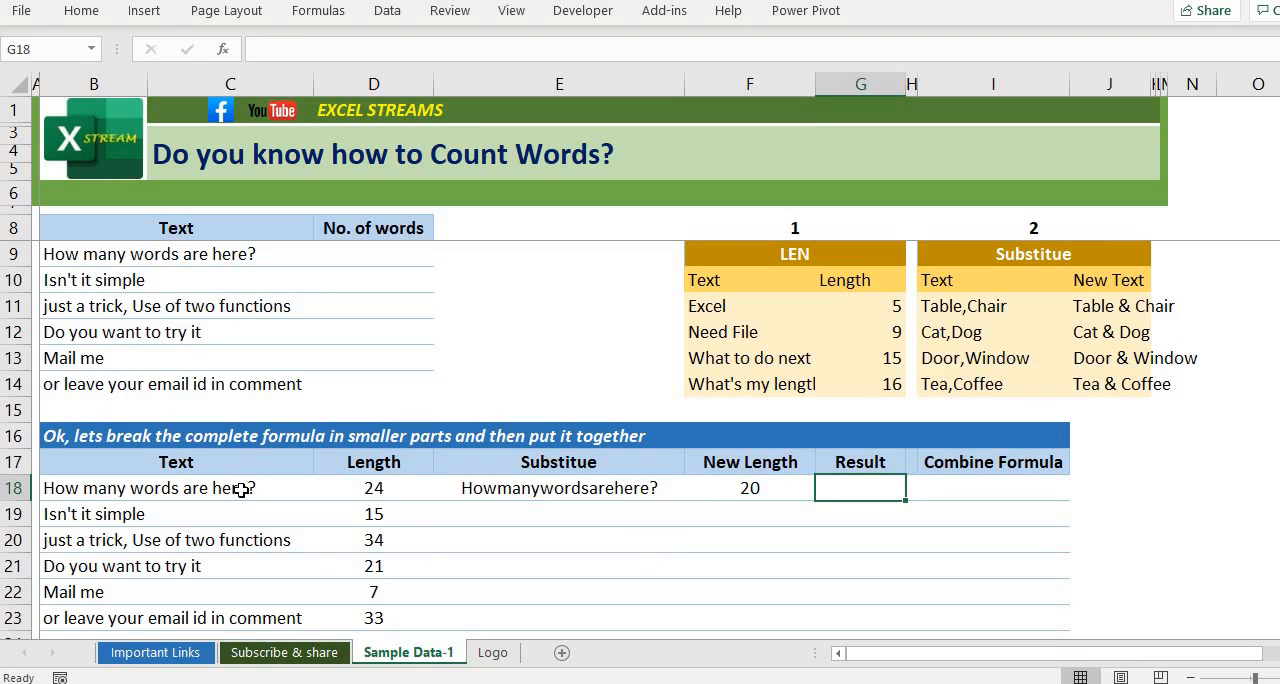
text(=)
key(Left)
key(Left)
key(Left)
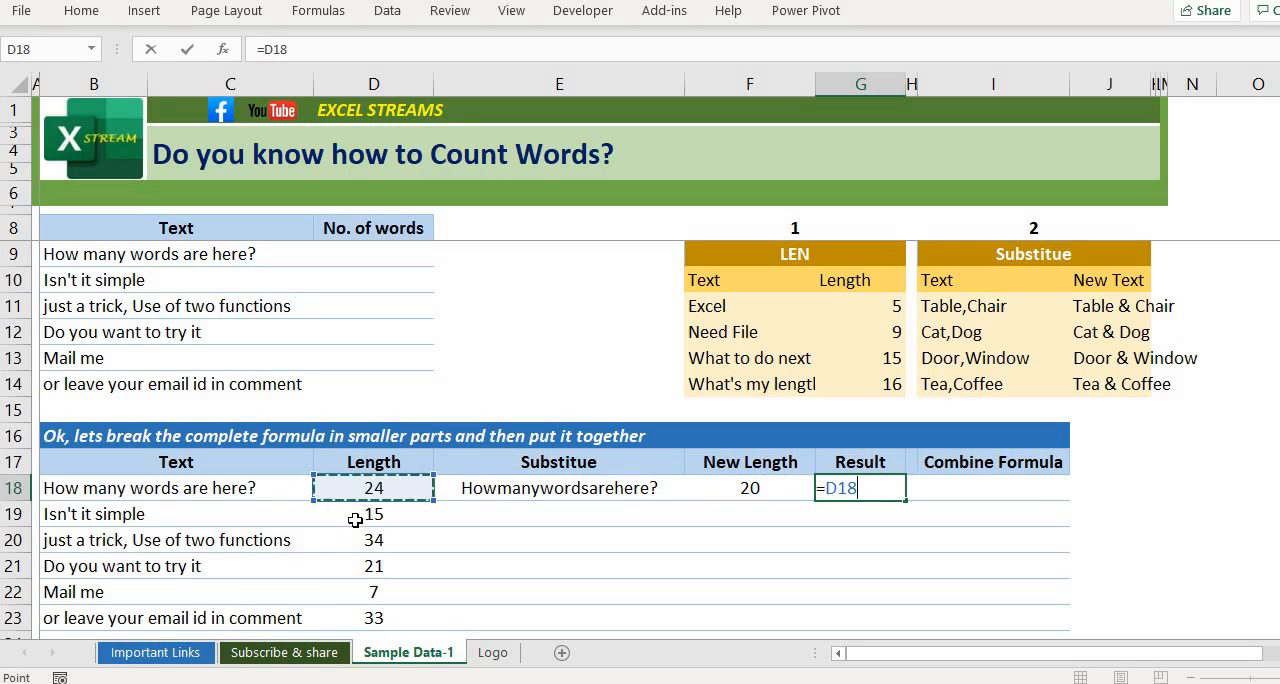
key(Escape)
Step: Compare the original length in D18 with the new length in F18
key(Left)
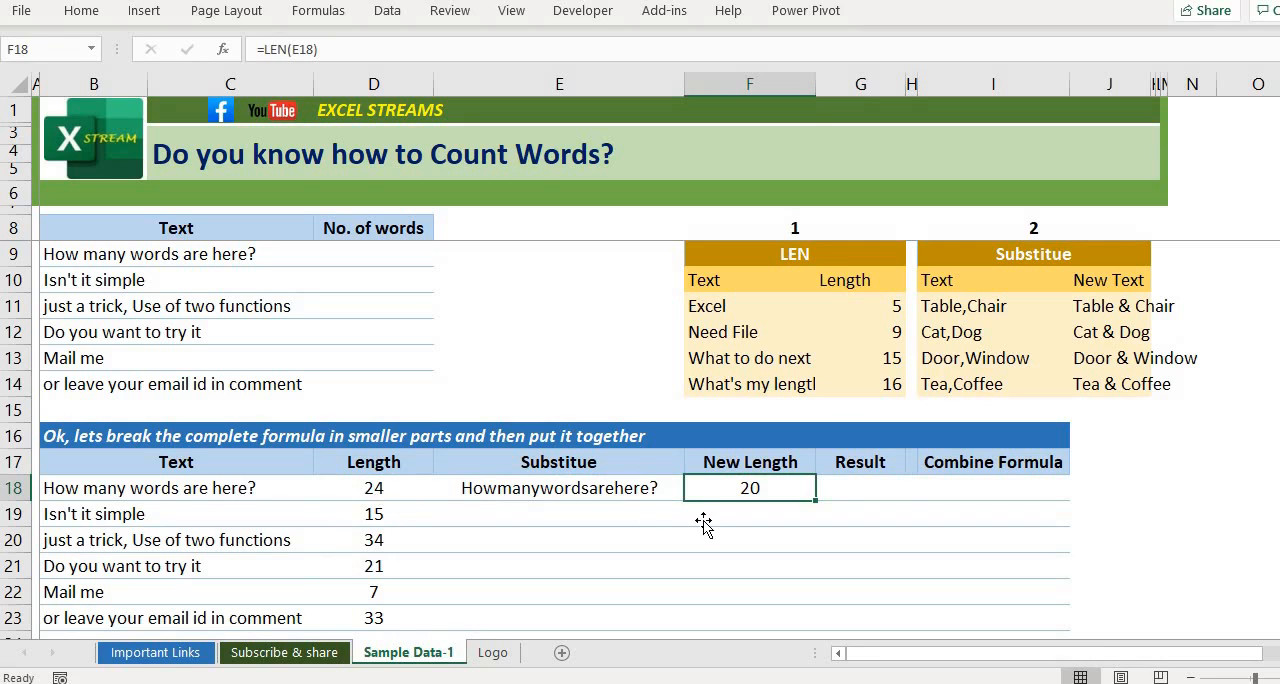
key(Right)
key(Left)
key(Left)
key(Left)
key(Left)
key(Left)
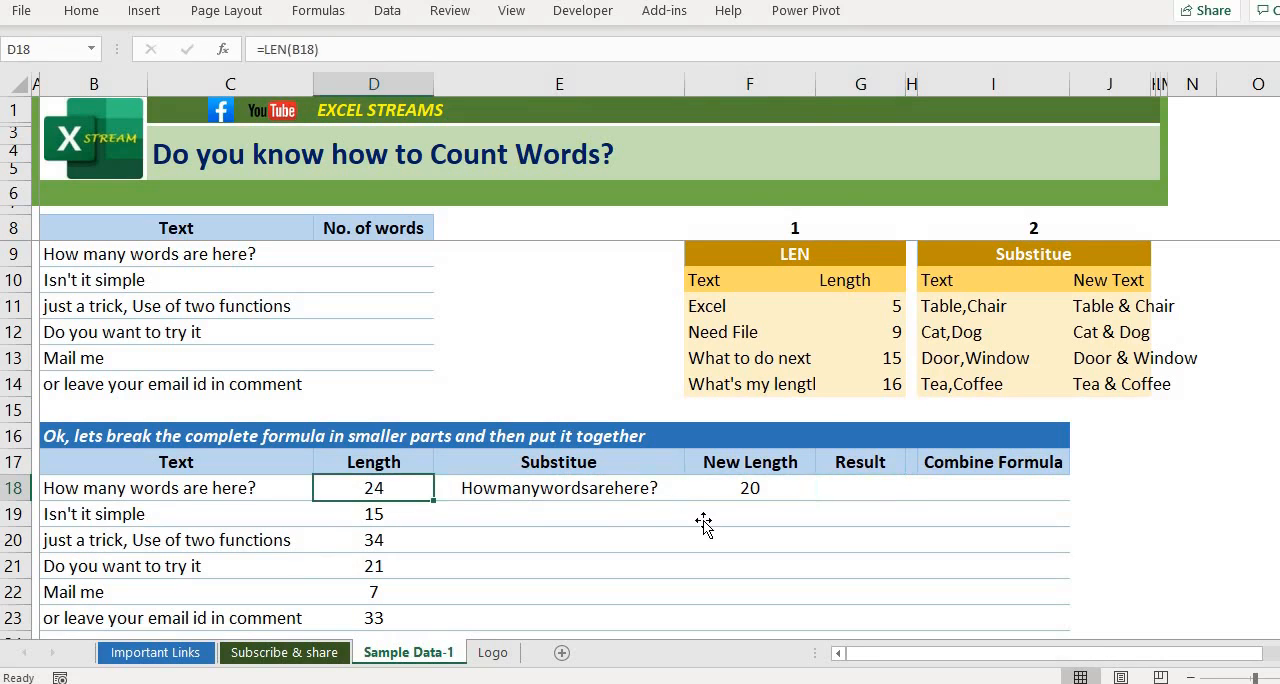
key(Right)
key(Right)
key(Right)
key(Right)
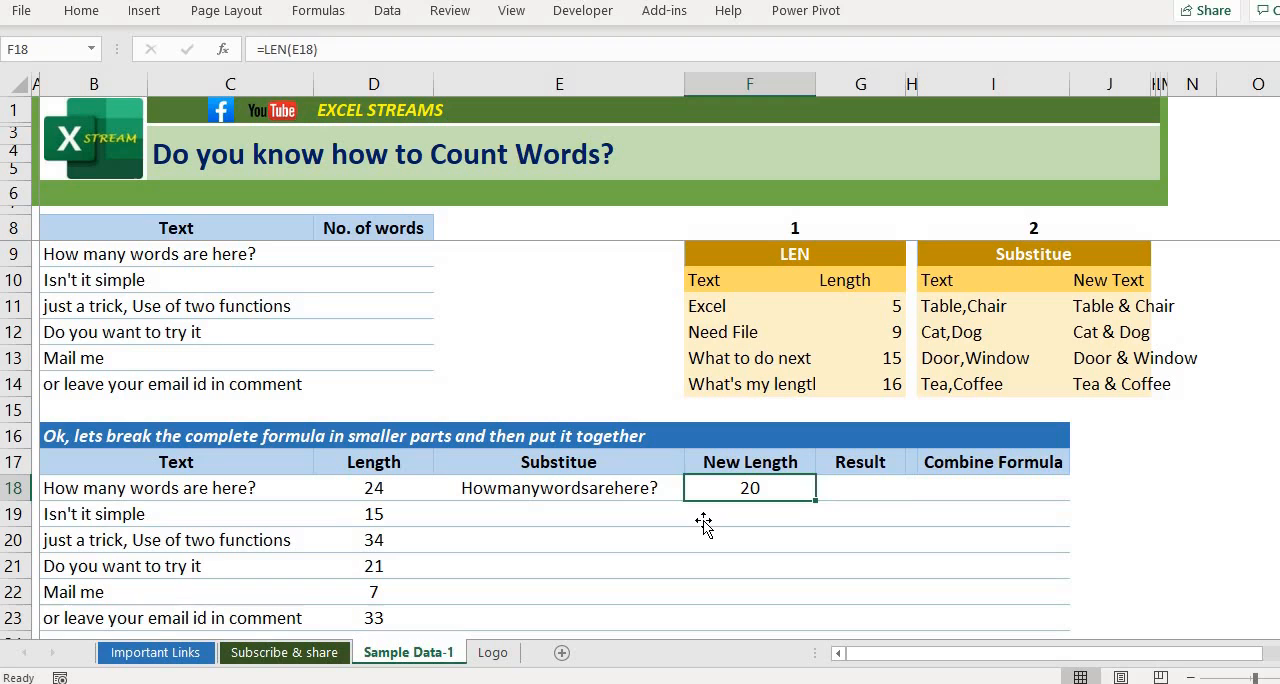
Step: Enter =D18-F18+1 in cell G18 to calculate the word count of the first text
key(Right)
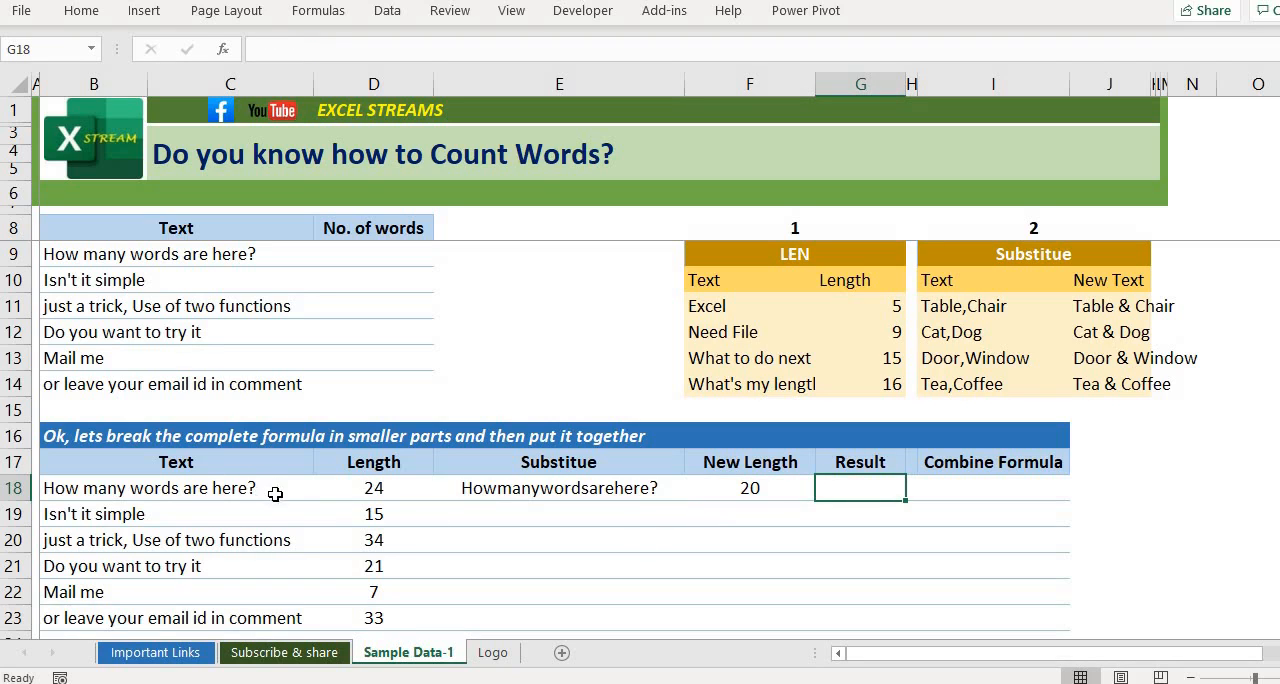
text(=)
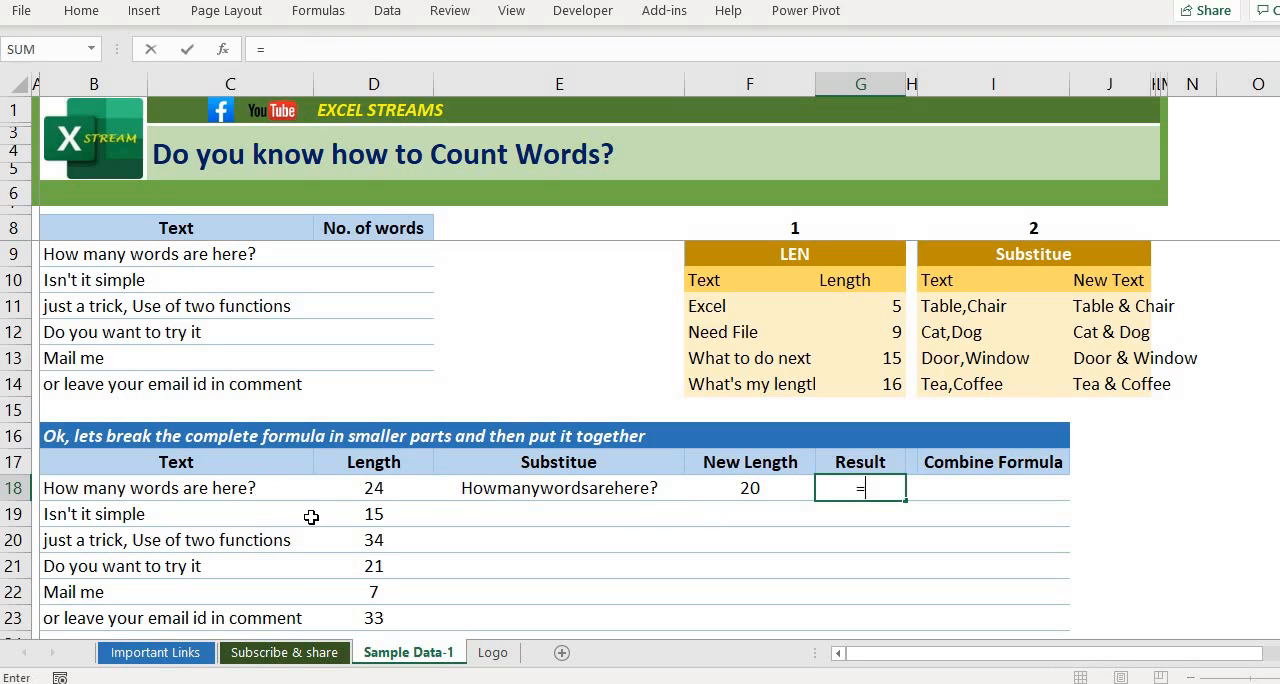
key(Left)
key(Left)
key(Left)
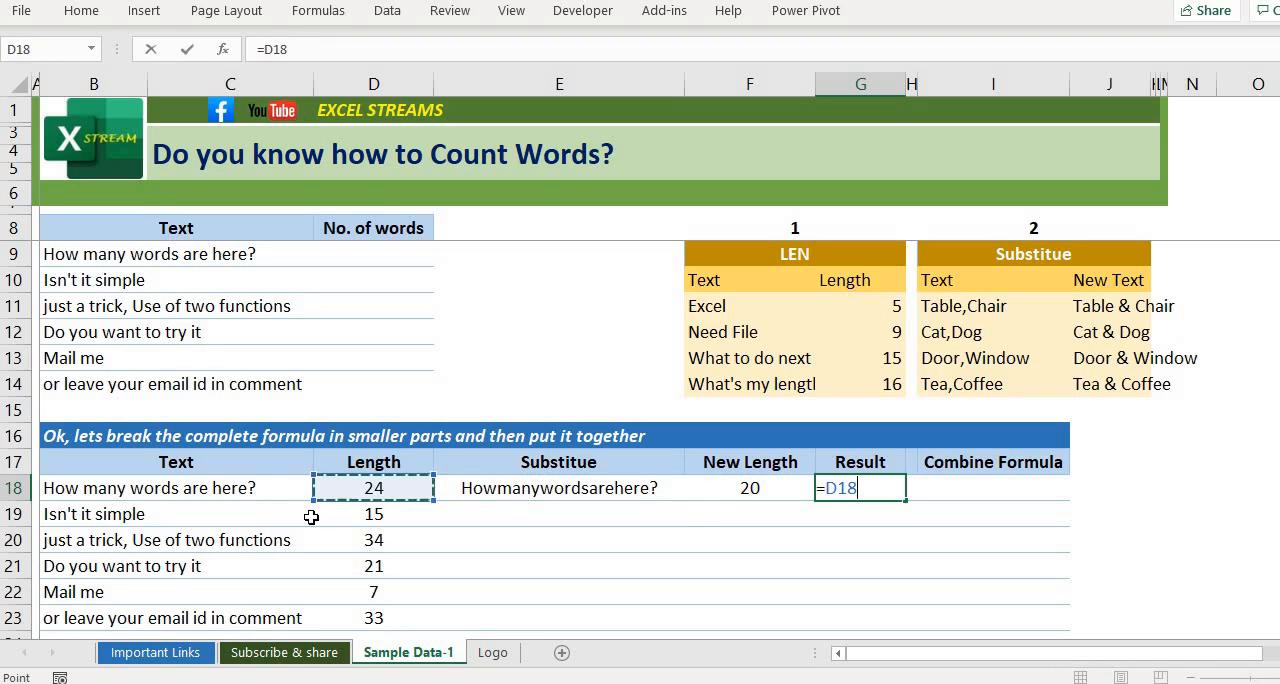
text(-)
key(Left)
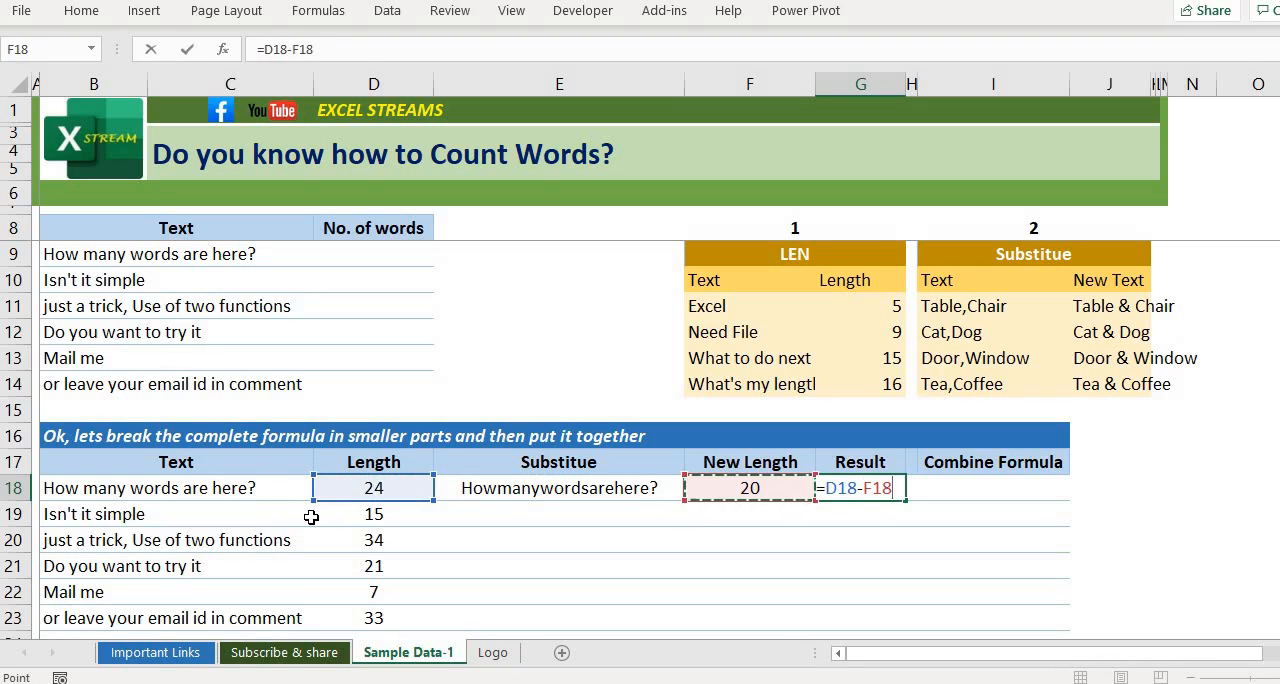
text(+1)
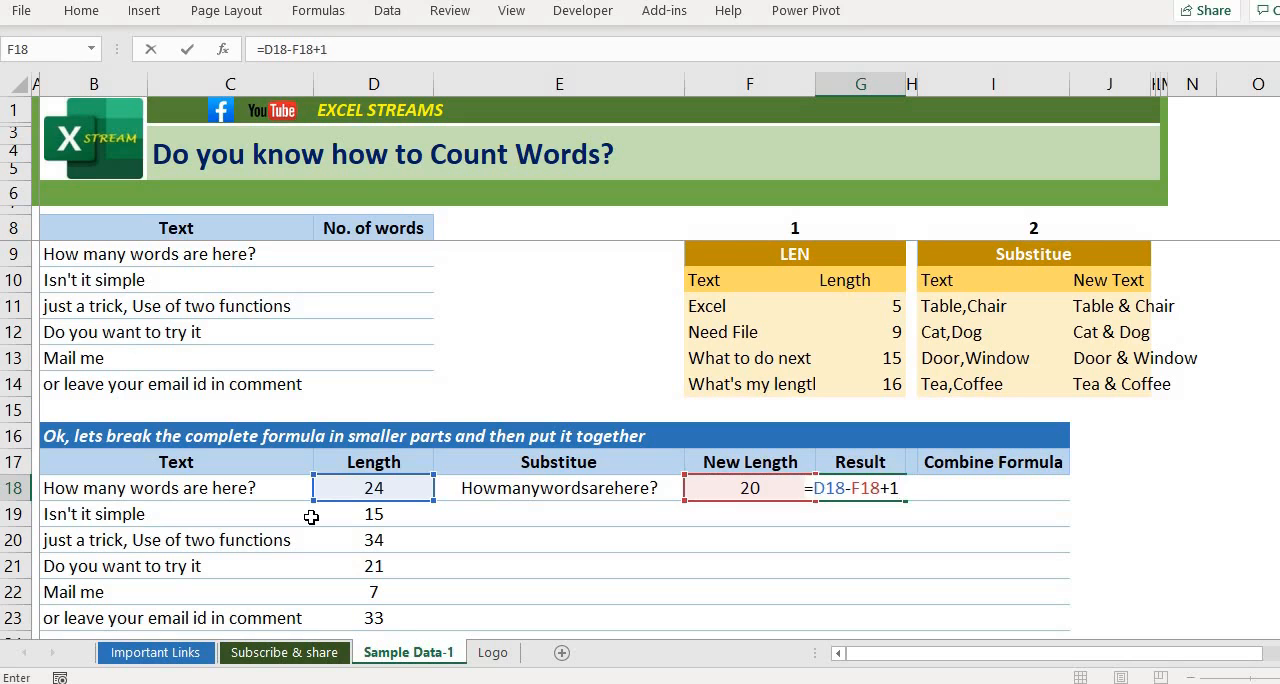
key(Return)
Step: Fill the Substitute, New Length and Result formulas from E18:G18 down through row 23
key(Up)
key(Left)
key(Left)
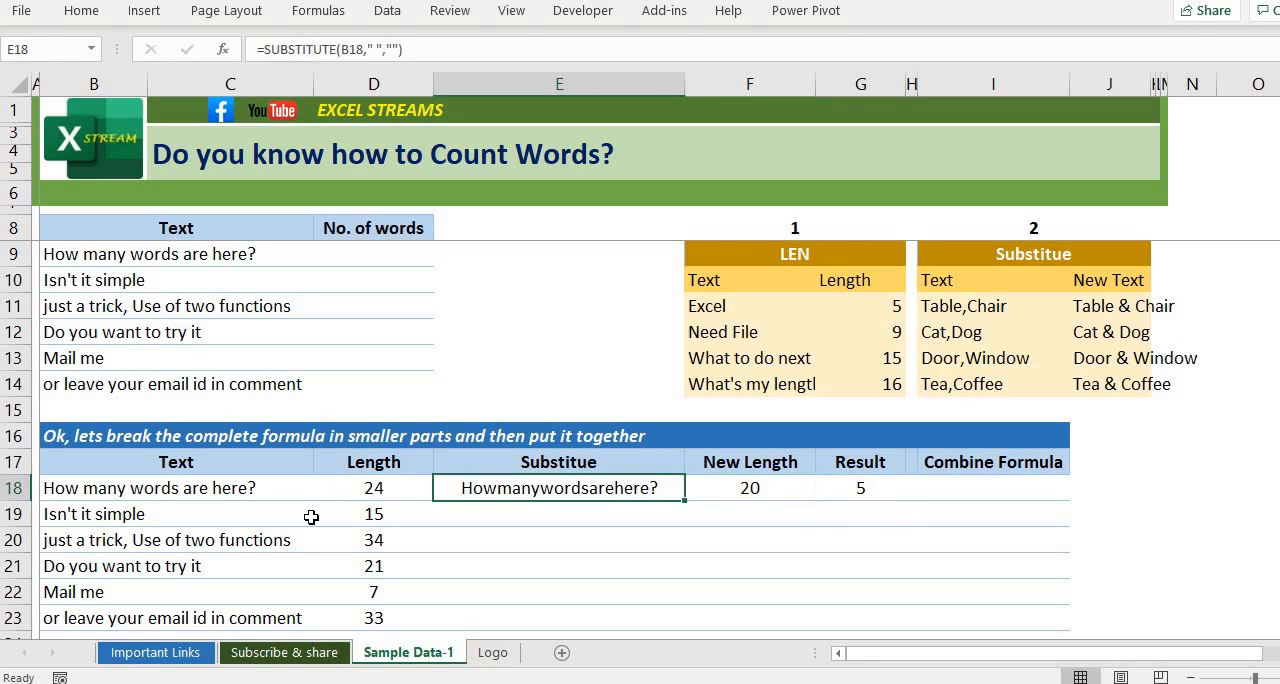
key(shift+Right)
key(shift+Right)
key(shift+Down)
key(shift+Down)
key(shift+Down)
key(shift+Down)
key(shift+Down)
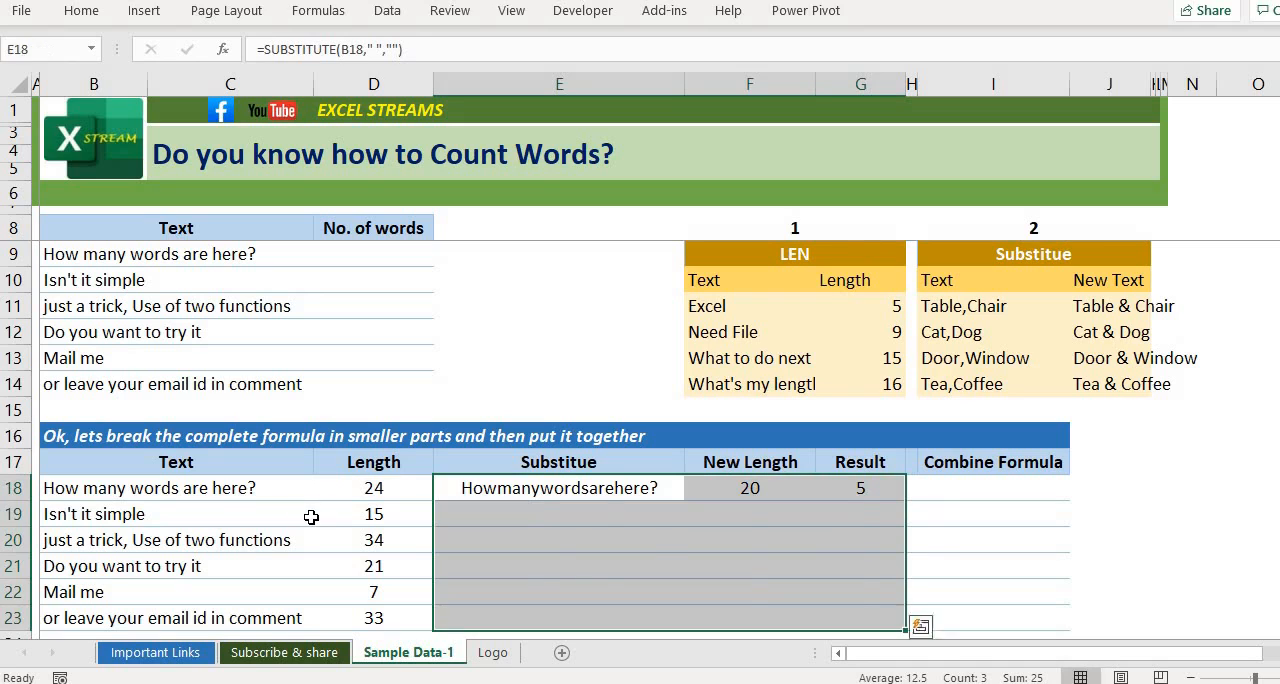
key(ctrl+d)
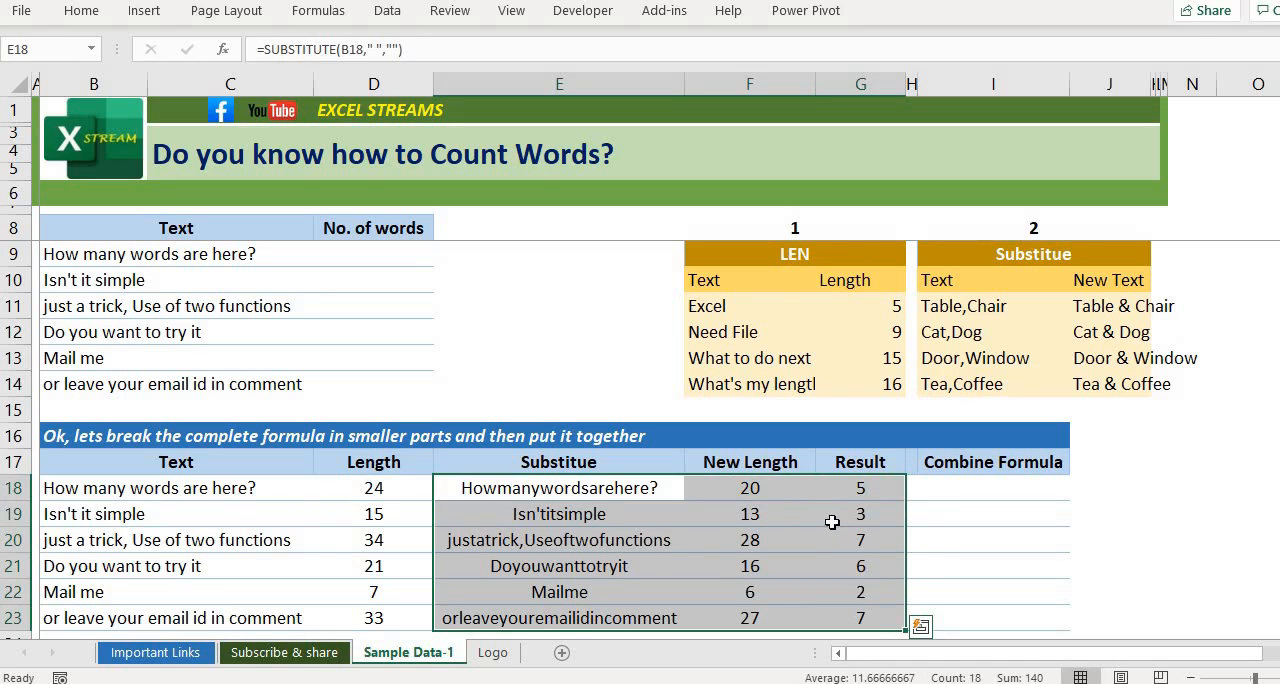
Step: Review the filled results in the breakdown table and the row 18 cells D18:F18 that make up the calculation
click(852, 517)
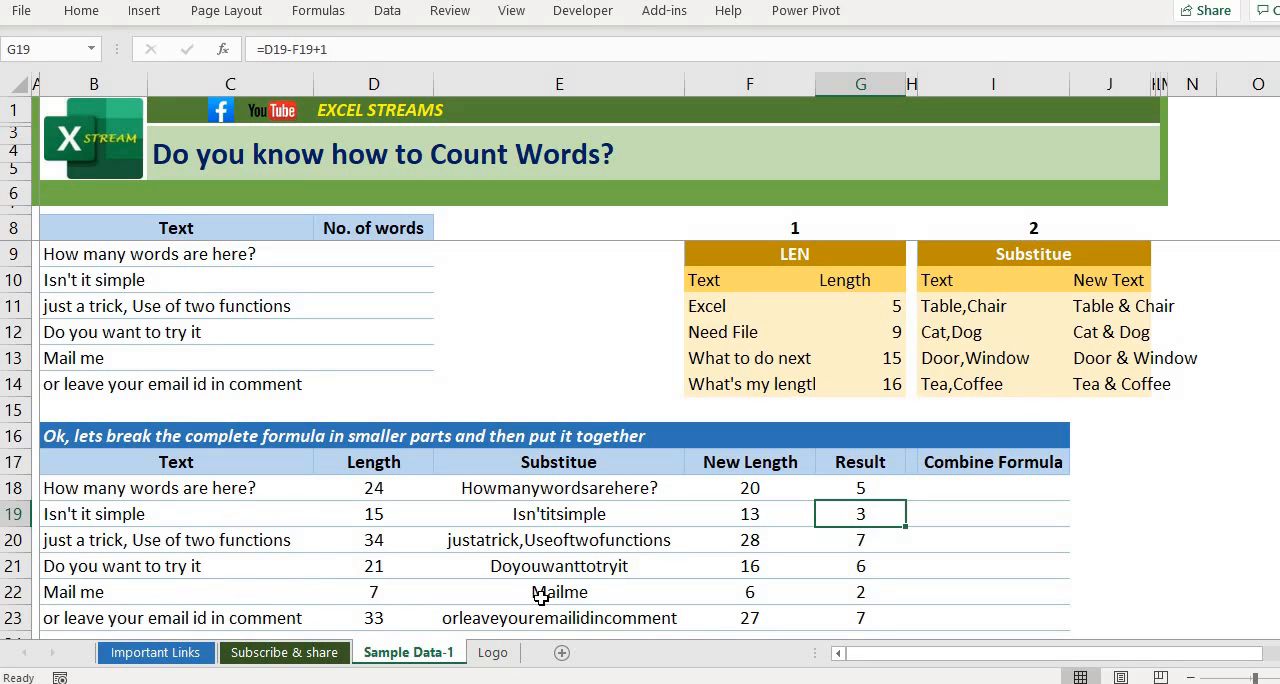
key(Up)
key(Right)
key(Right)
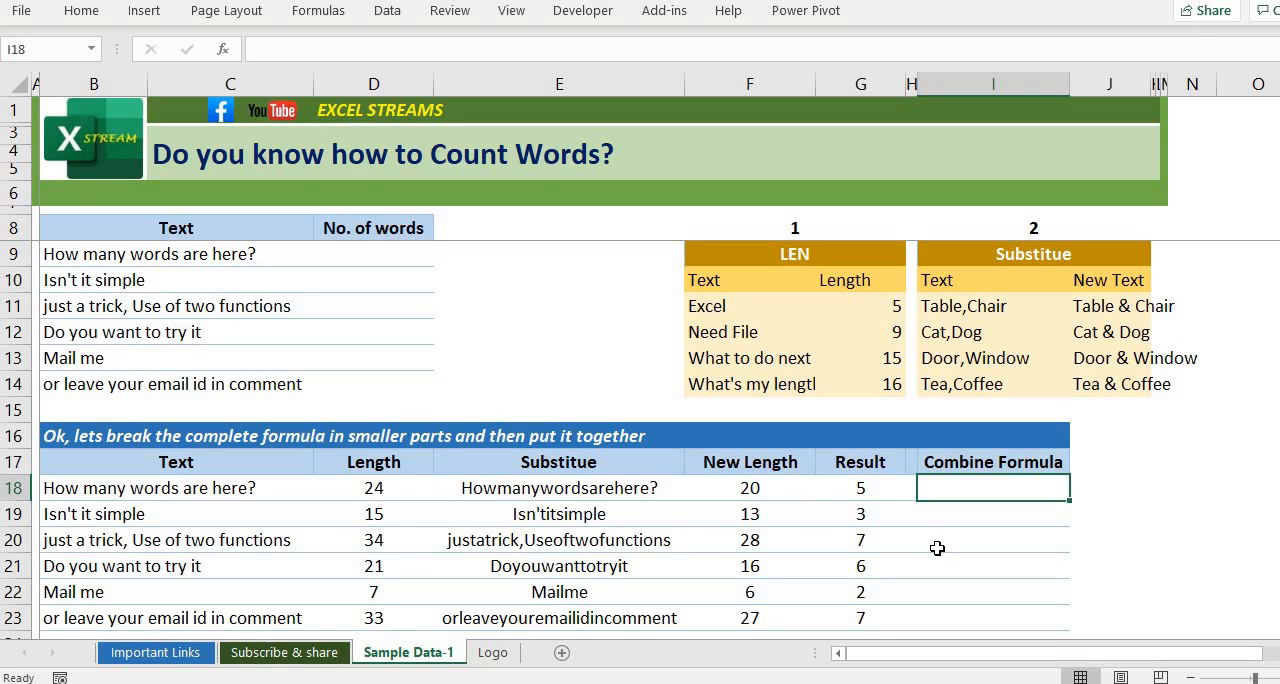
key(Left)
key(Left)
key(Left)
key(shift+Left)
key(shift+Left)
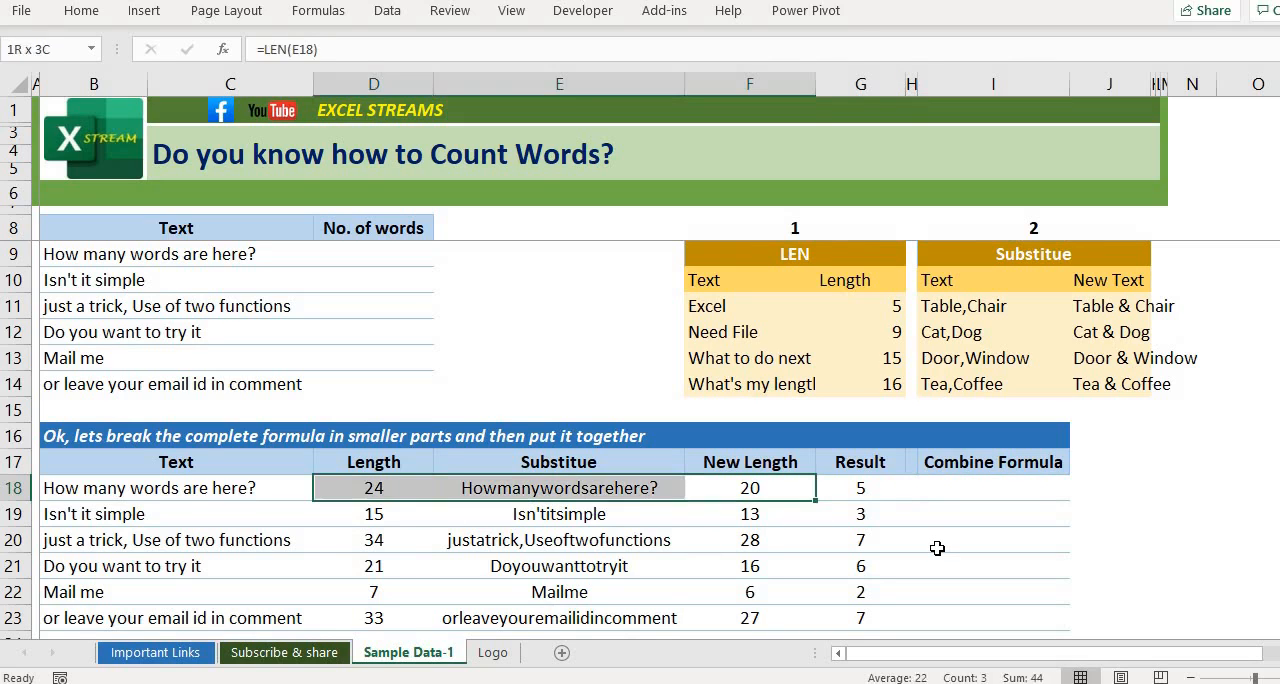
Step: Begin the combined formula in cell I18 with the original text's length, =LEN(B18)
key(Right)
key(Right)
key(Right)
text(=l)
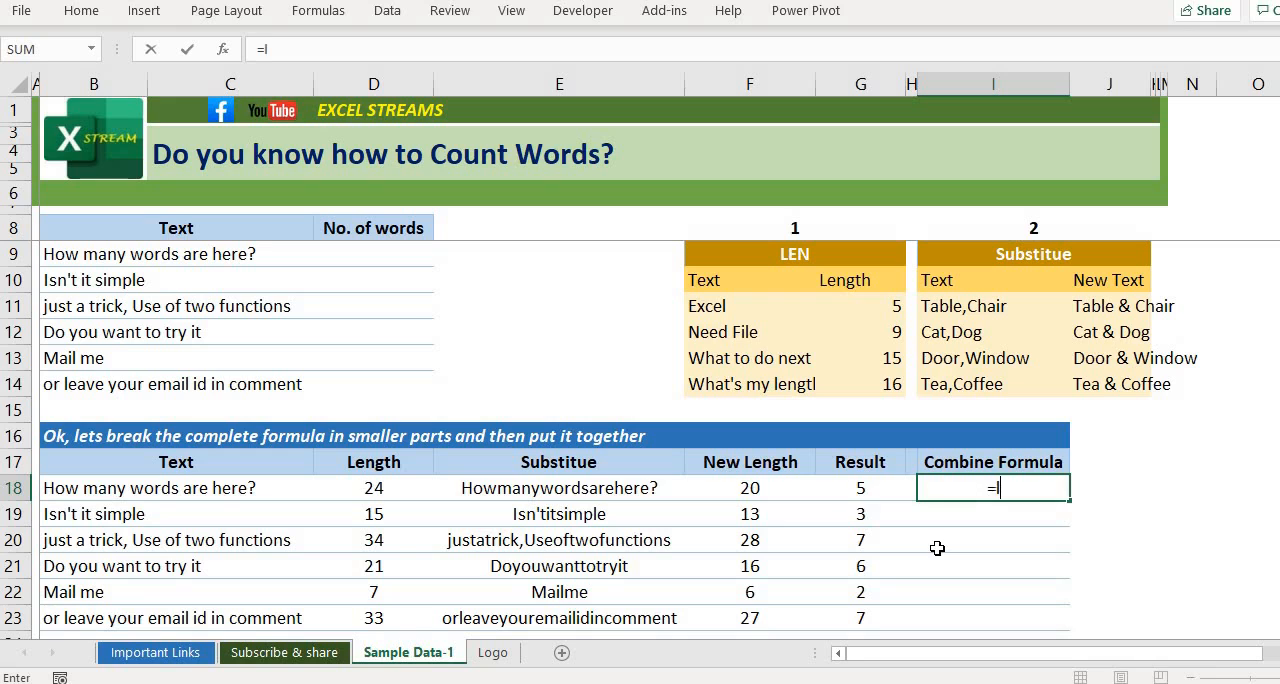
text(en()
key(Left)
key(Left)
key(Left)
key(Left)
key(Left)
key(Left)
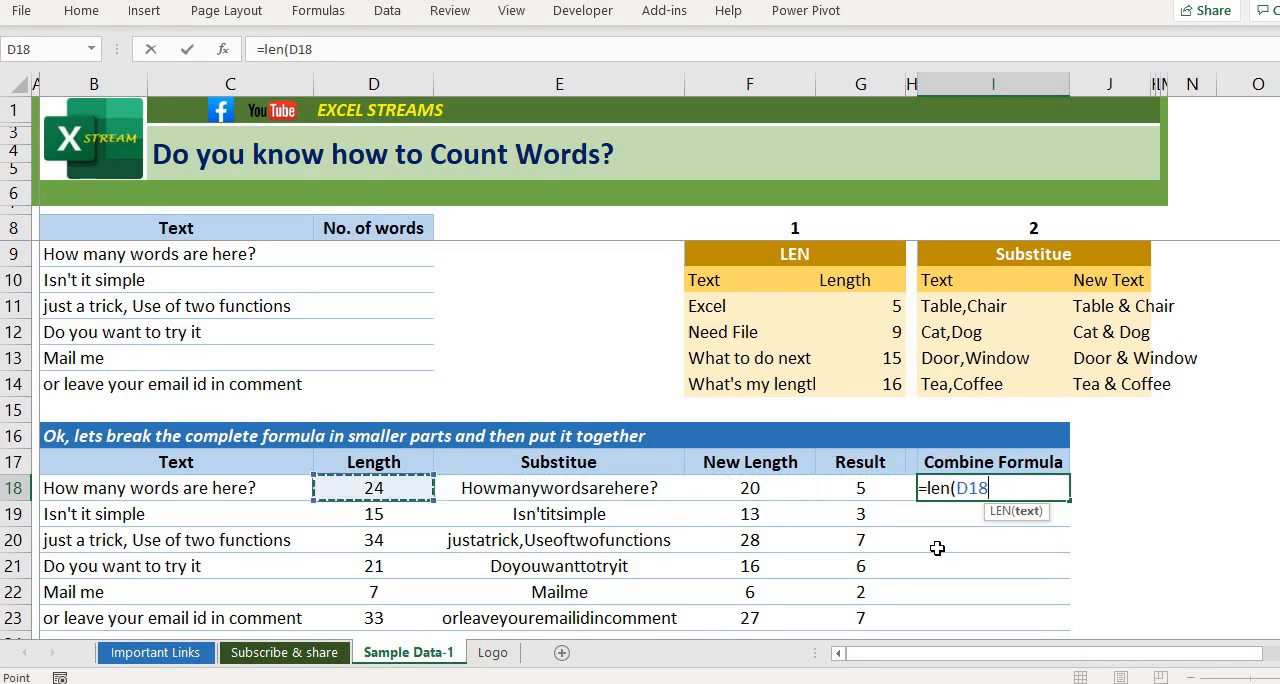
text())
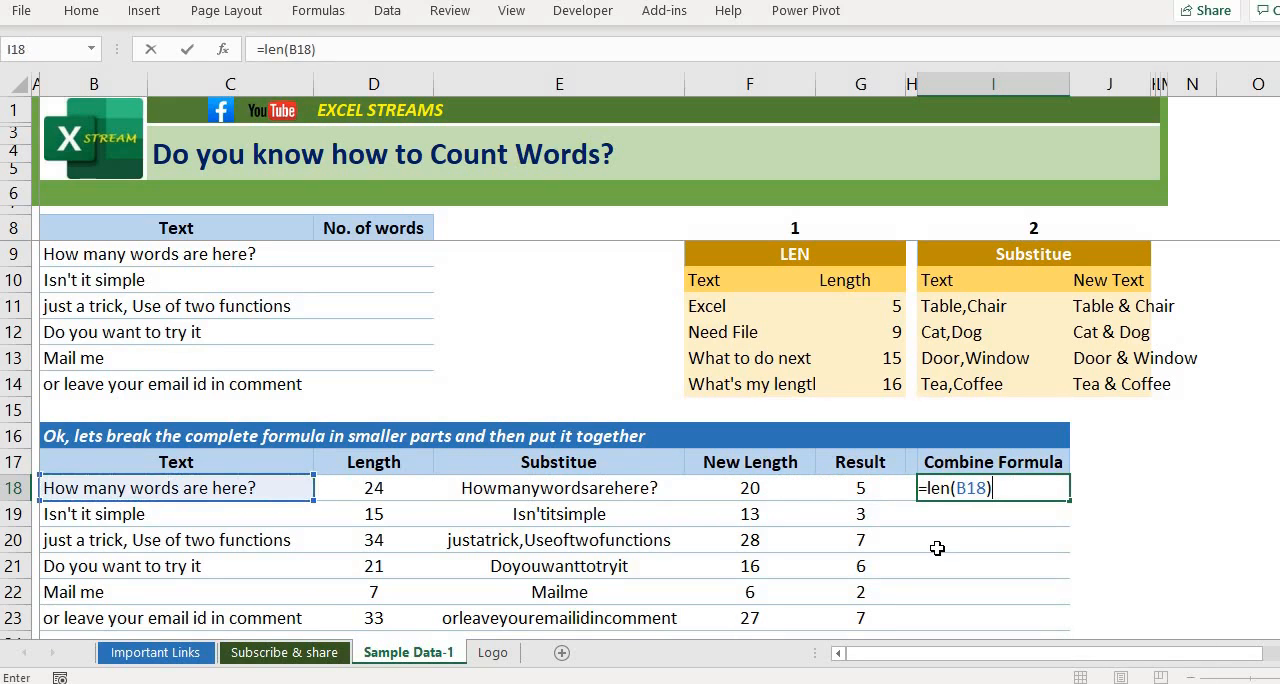
text(-len)
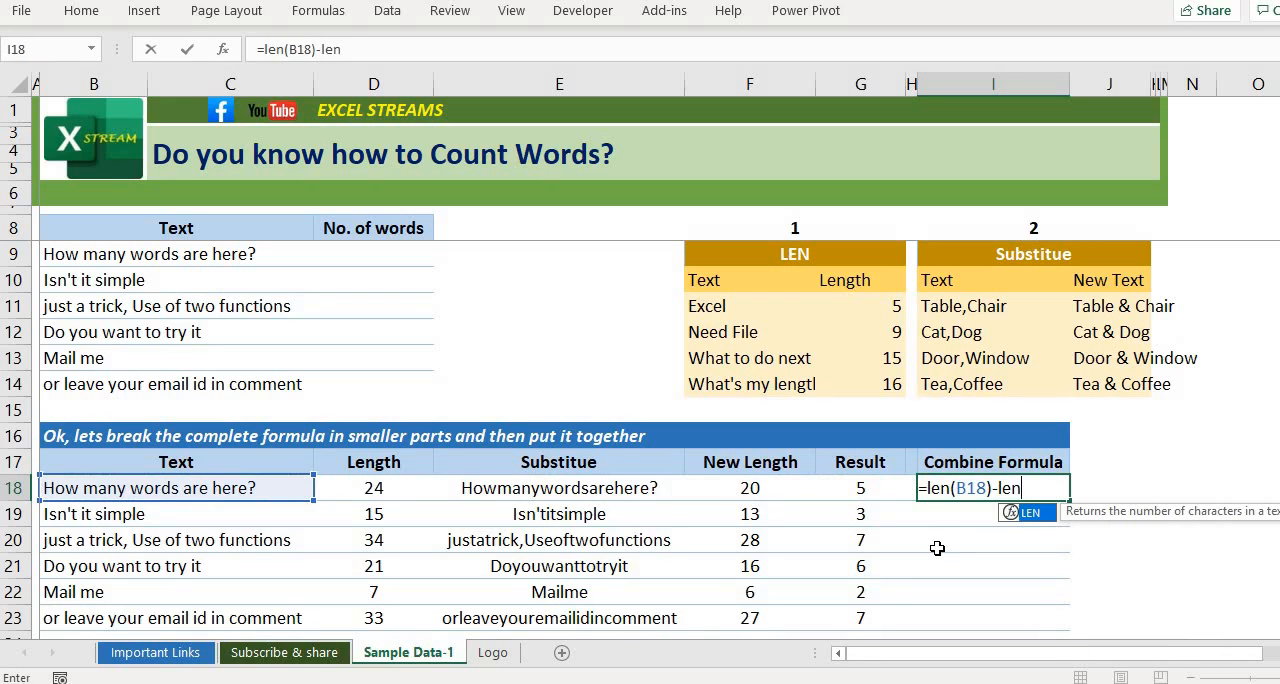
text(()
text(sub)
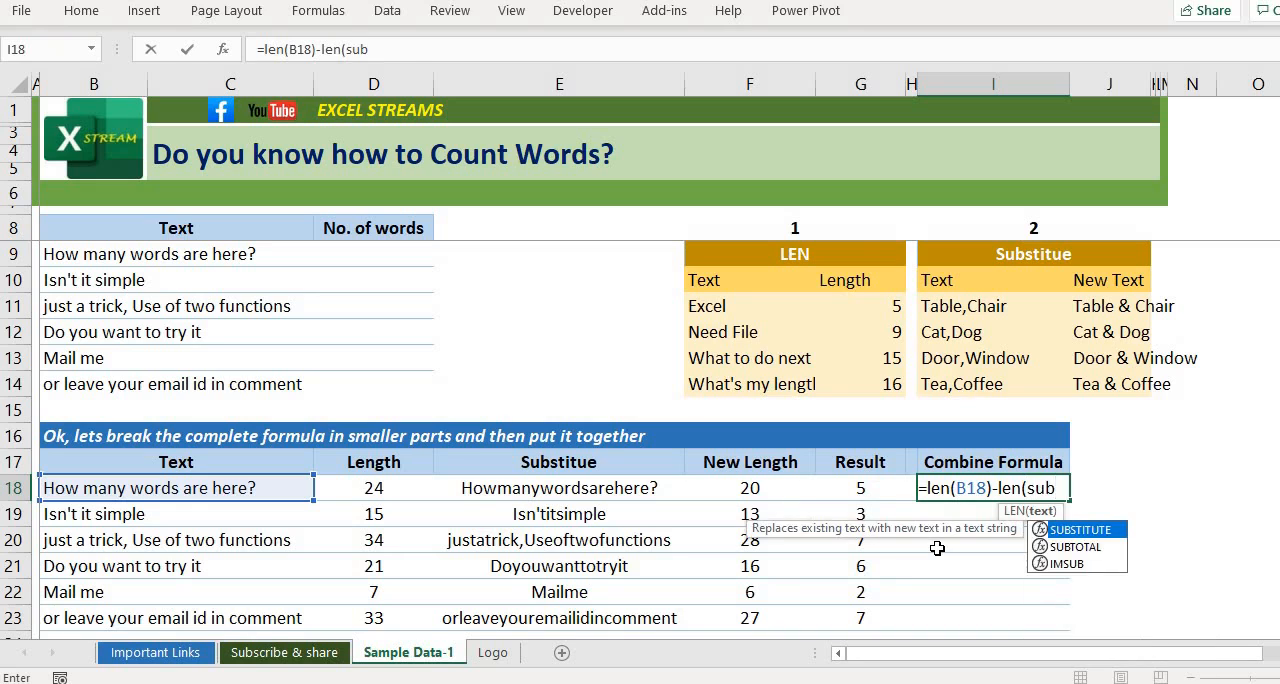
Step: Complete the formula in I18 by appending -LEN(SUBSTITUTE(B18," ",""))+1 and enter it
key(Tab)
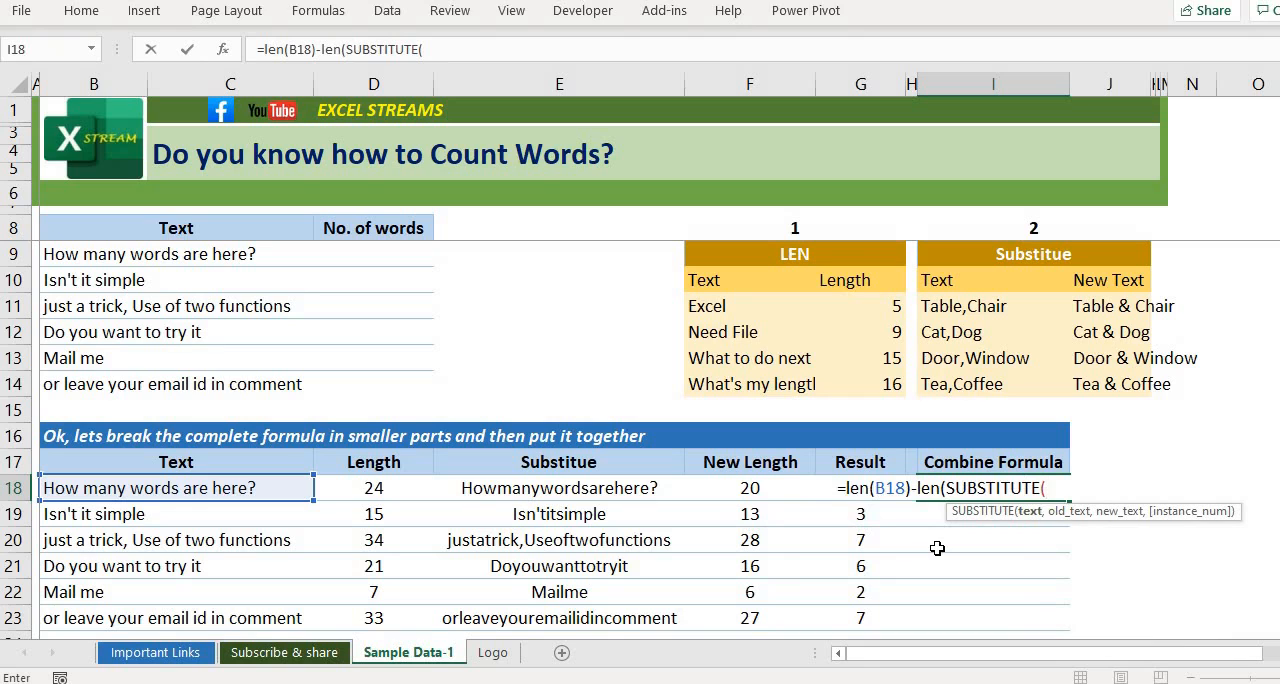
key(Left)
key(Left)
key(Left)
key(Left)
key(Left)
key(Left)
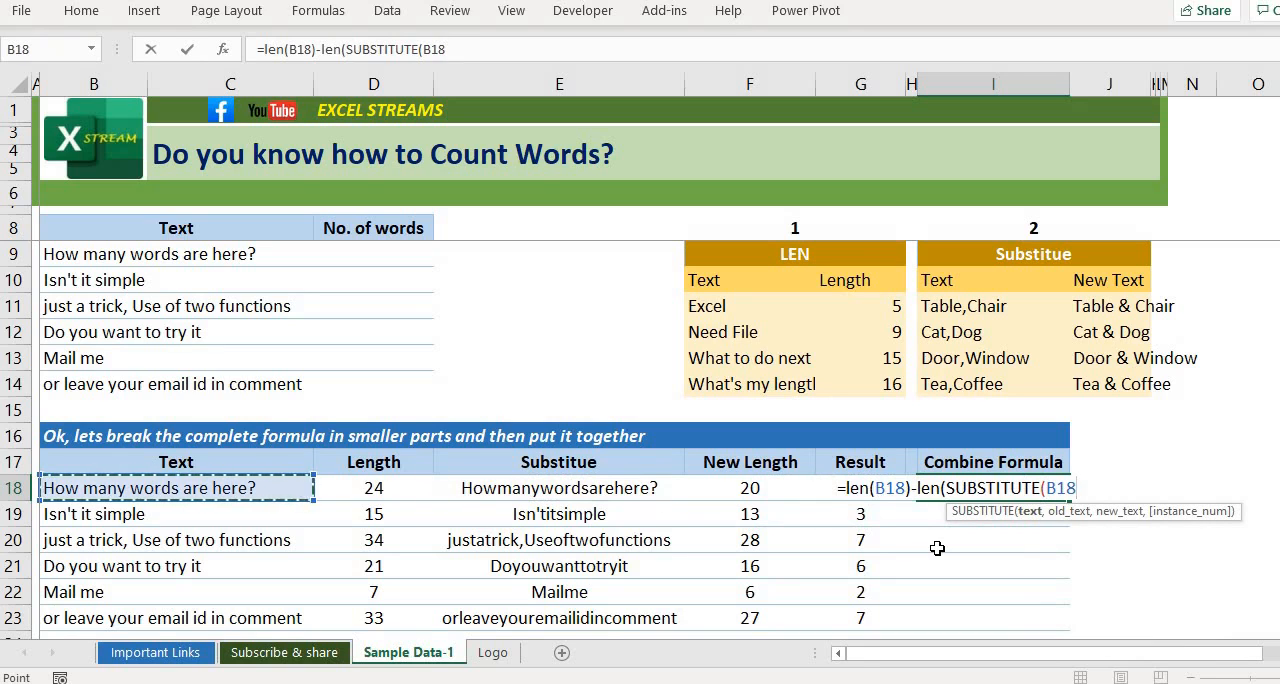
text(," ")
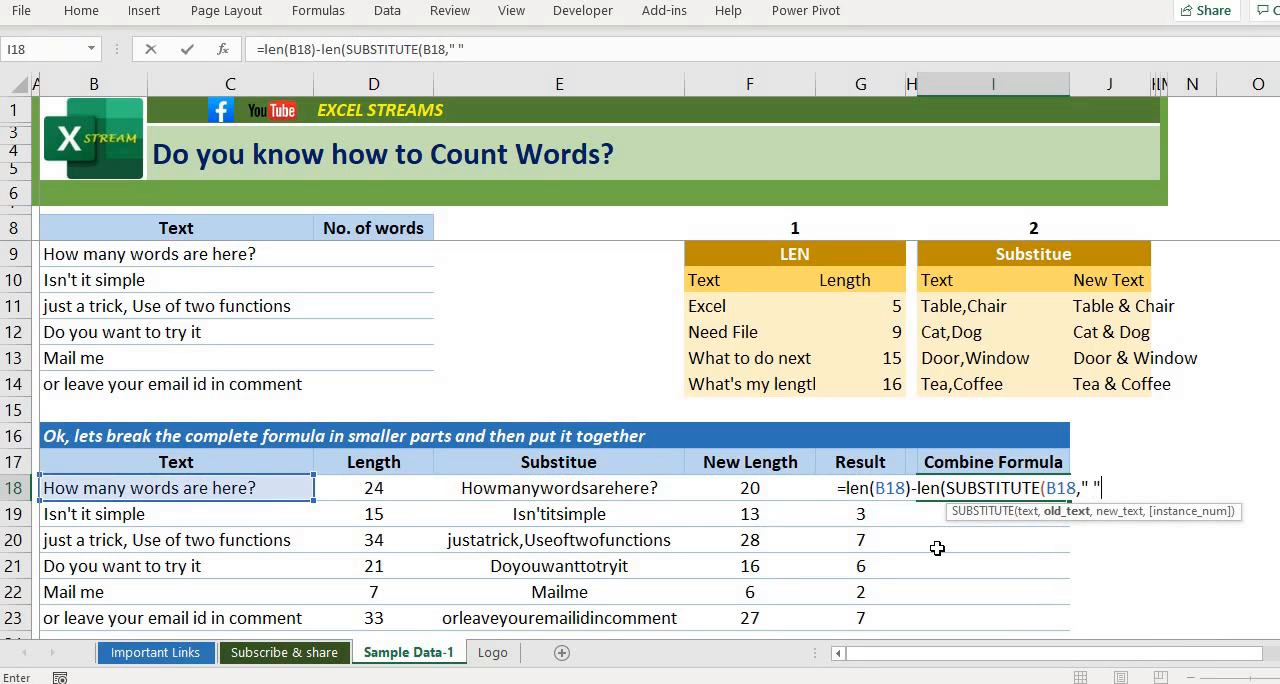
text(,""))
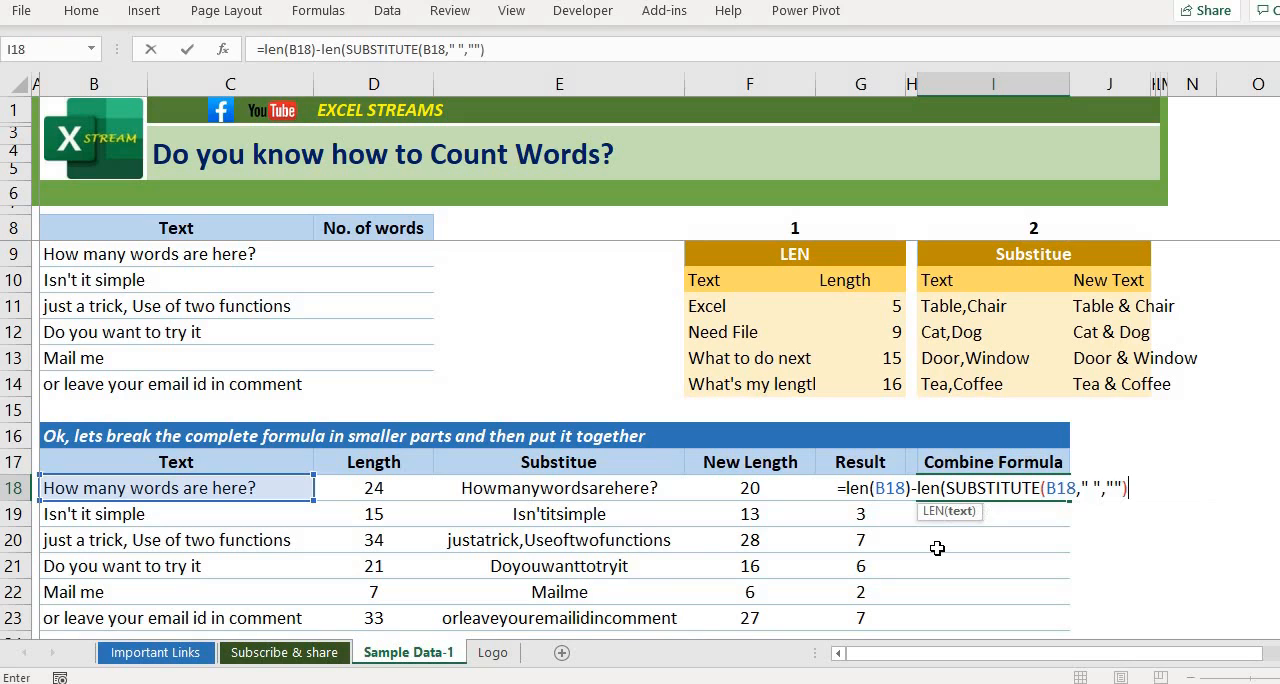
text())
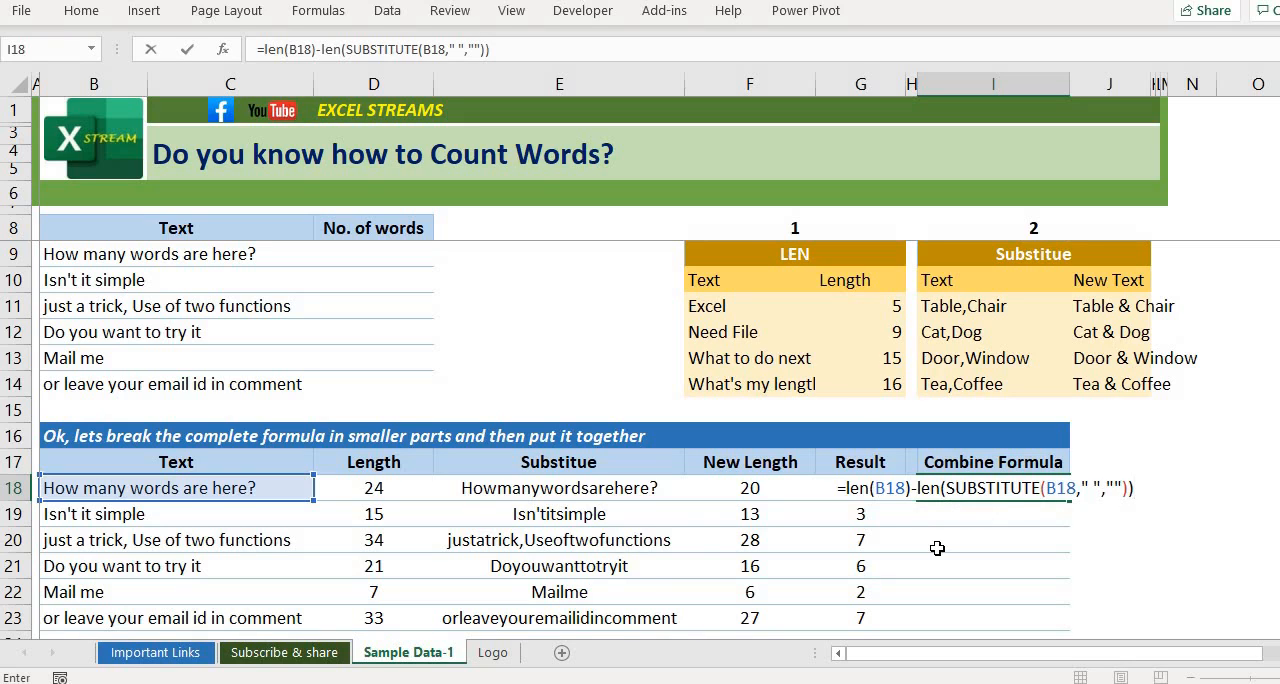
text(+1)
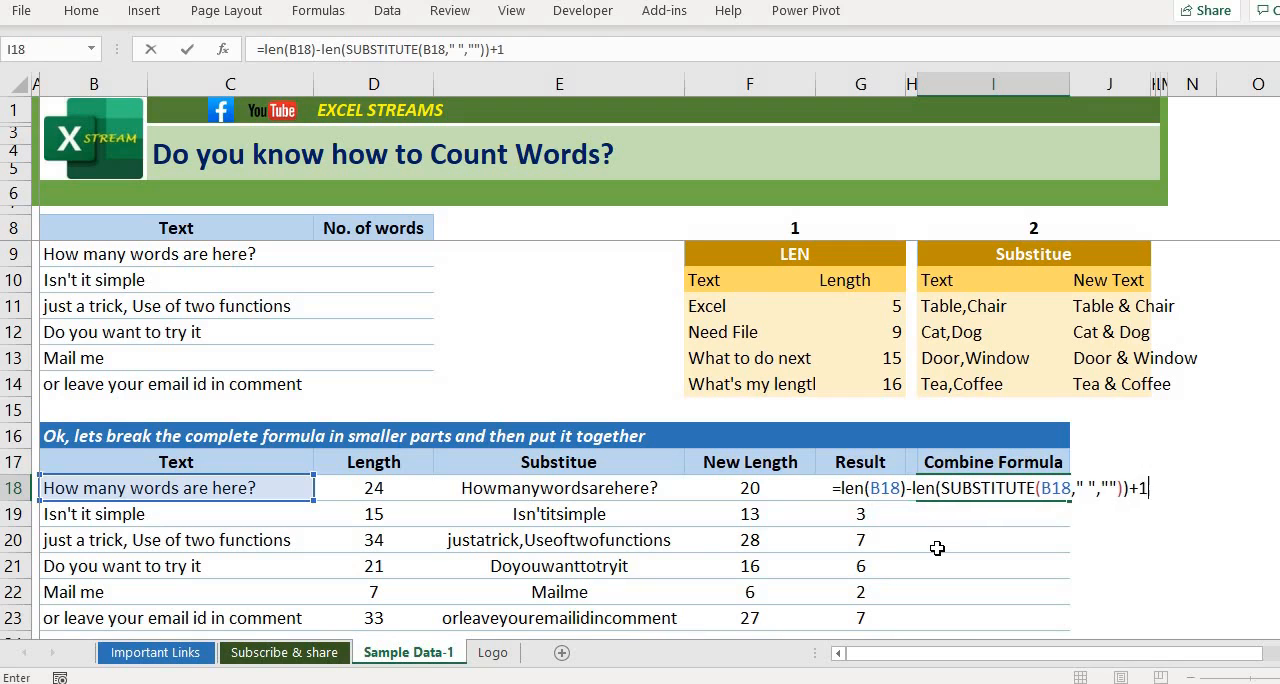
key(Return)
Step: Fill the combined word count formula from I18 down through I23 and select I19 to check the copied formula
key(Up)
key(Right)
key(Right)
key(Right)
key(Right)
key(Right)
key(Right)
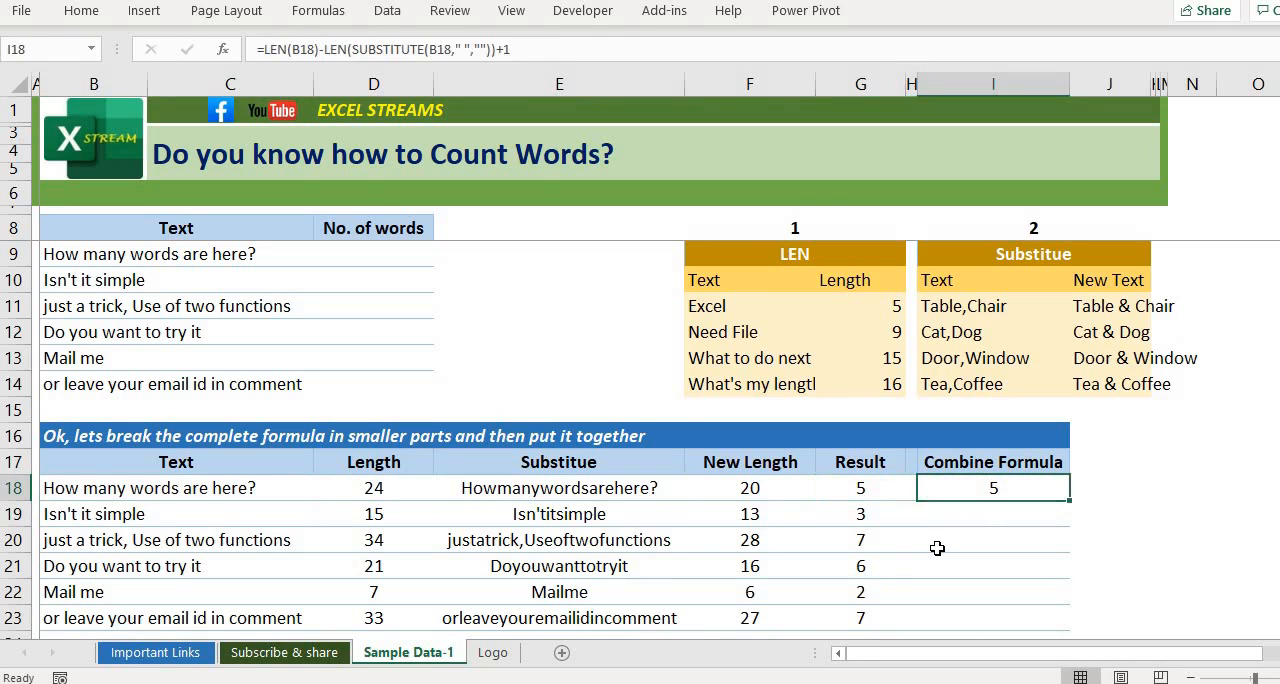
key(shift+Down)
key(shift+Down)
key(shift+Down)
key(shift+Down)
key(shift+Down)
key(ctrl+d)
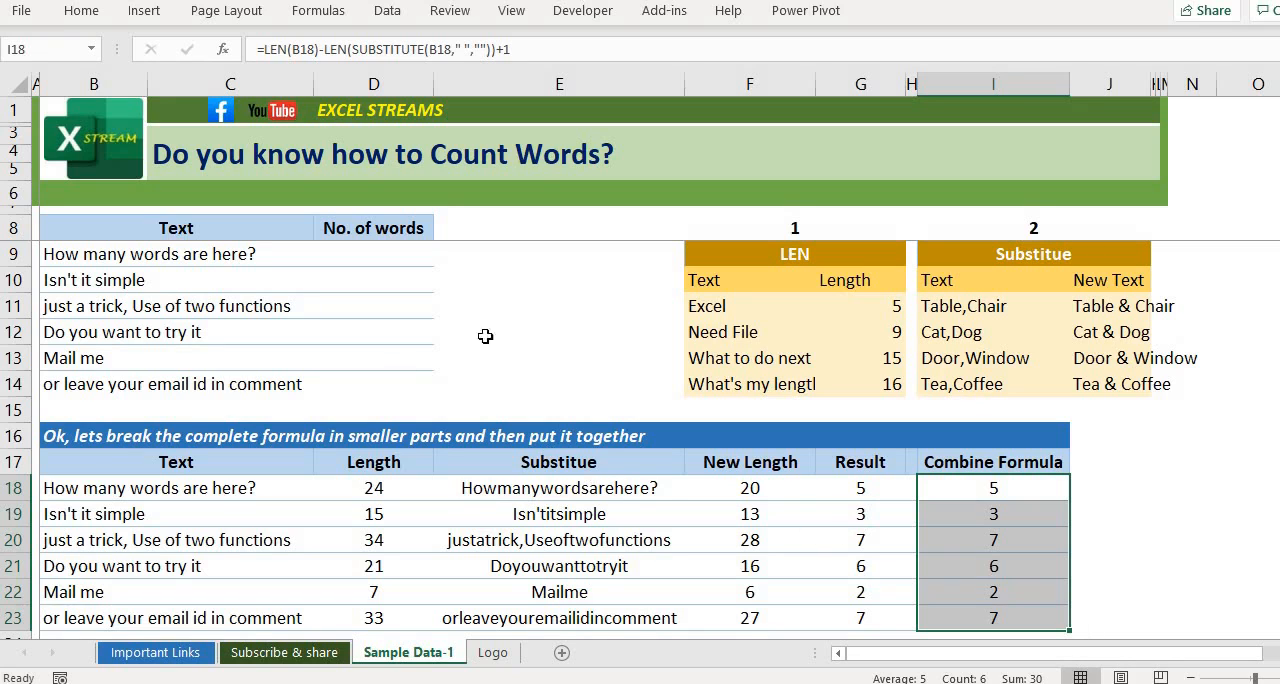
click(985, 510)
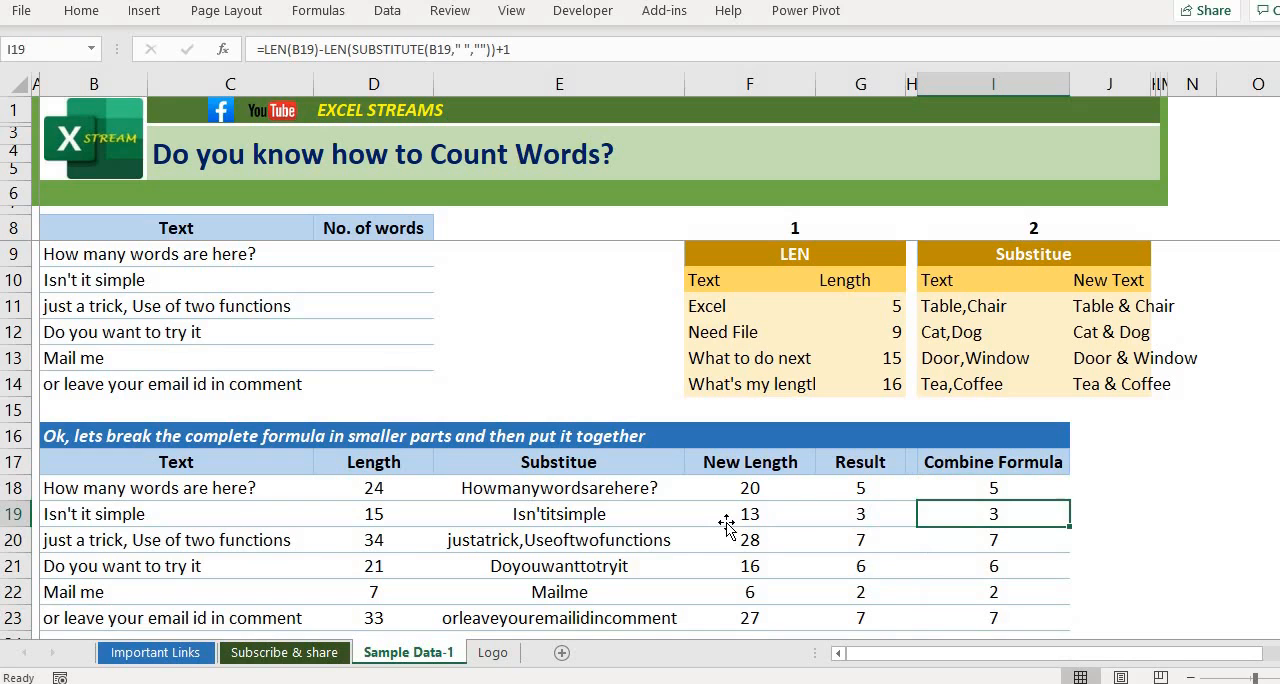